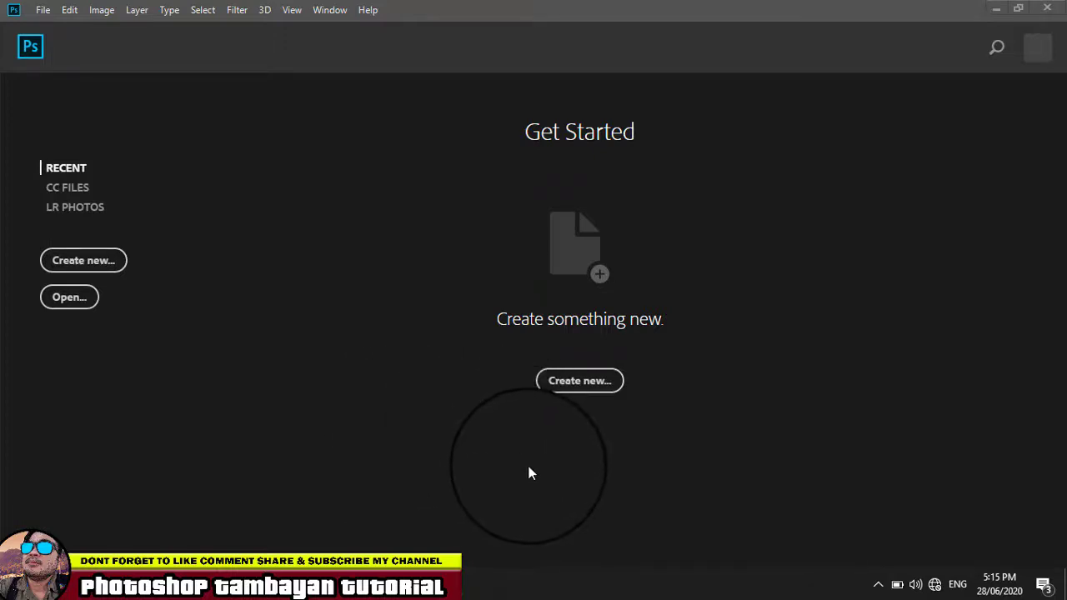
# - Create a new Web Large 1920×1080 document with artboards enabled
pyautogui.click(573, 386)
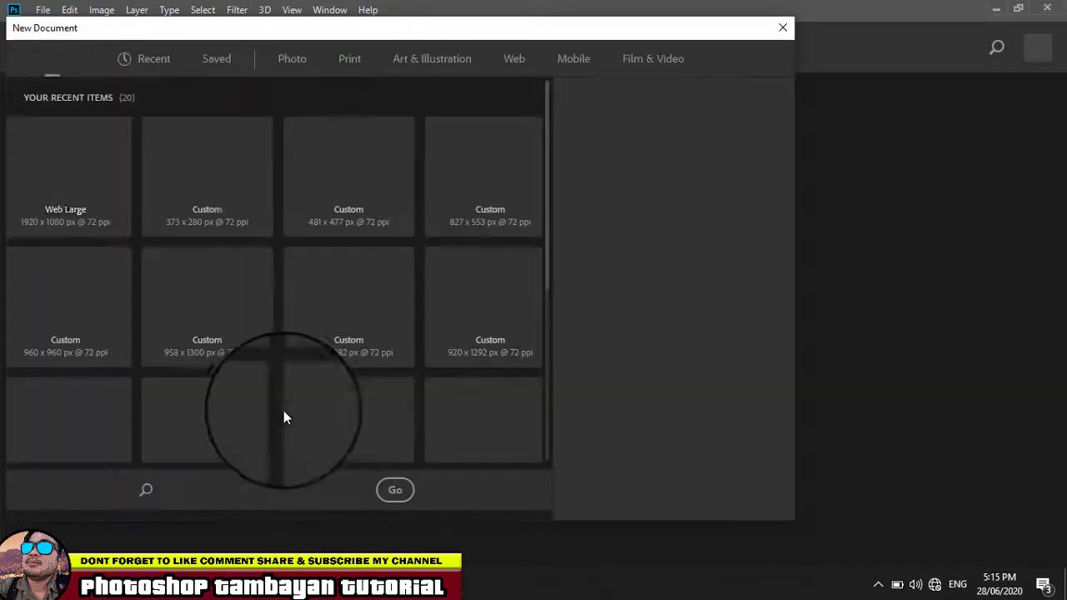
pyautogui.click(515, 60)
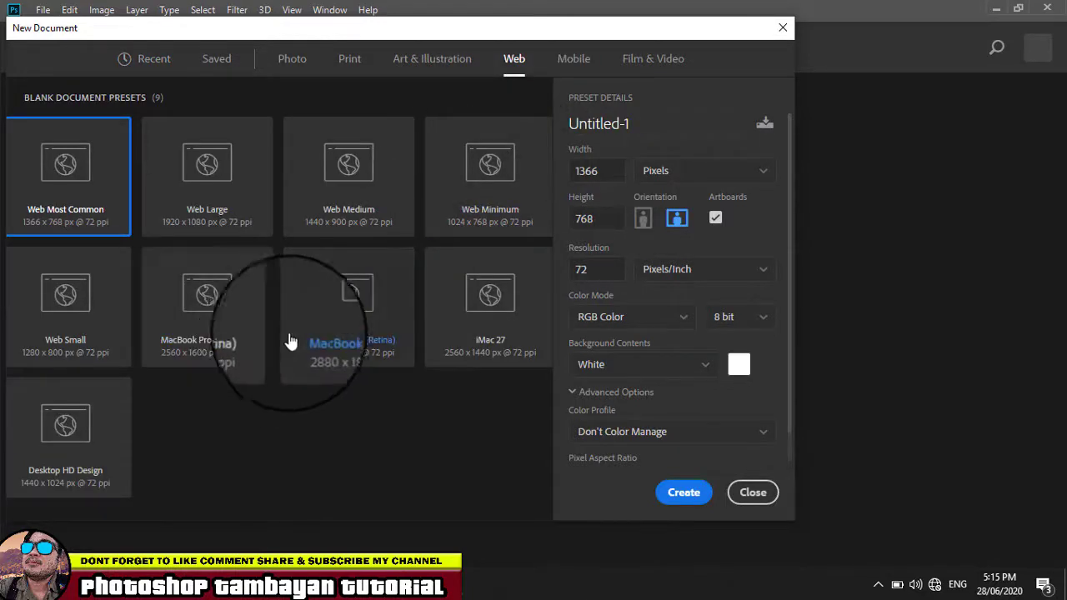
pyautogui.click(213, 169)
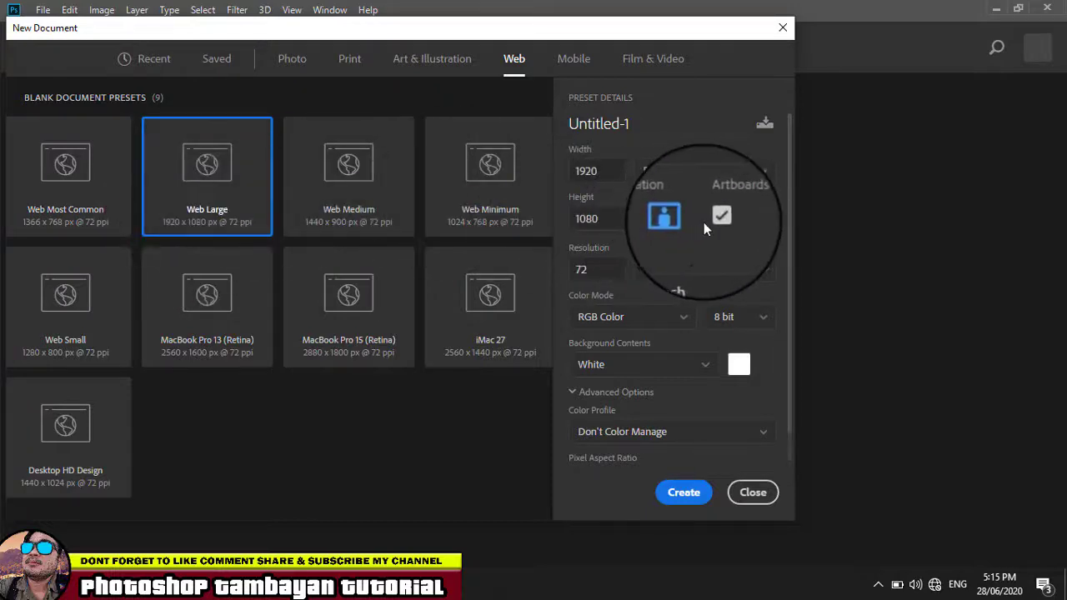
pyautogui.doubleClick(592, 270)
pyautogui.write('150')
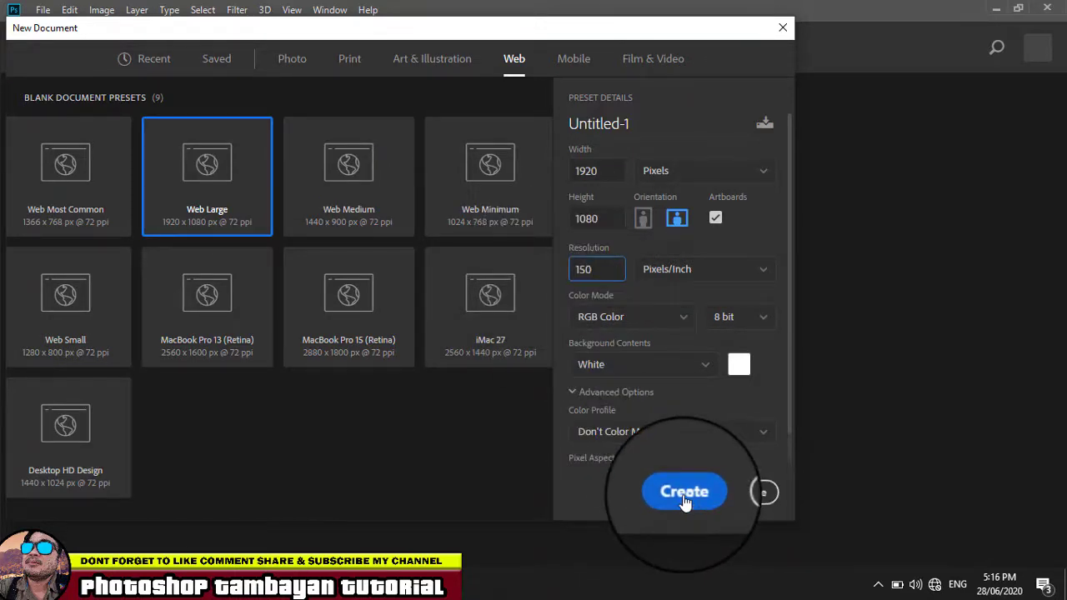
pyautogui.click(683, 497)
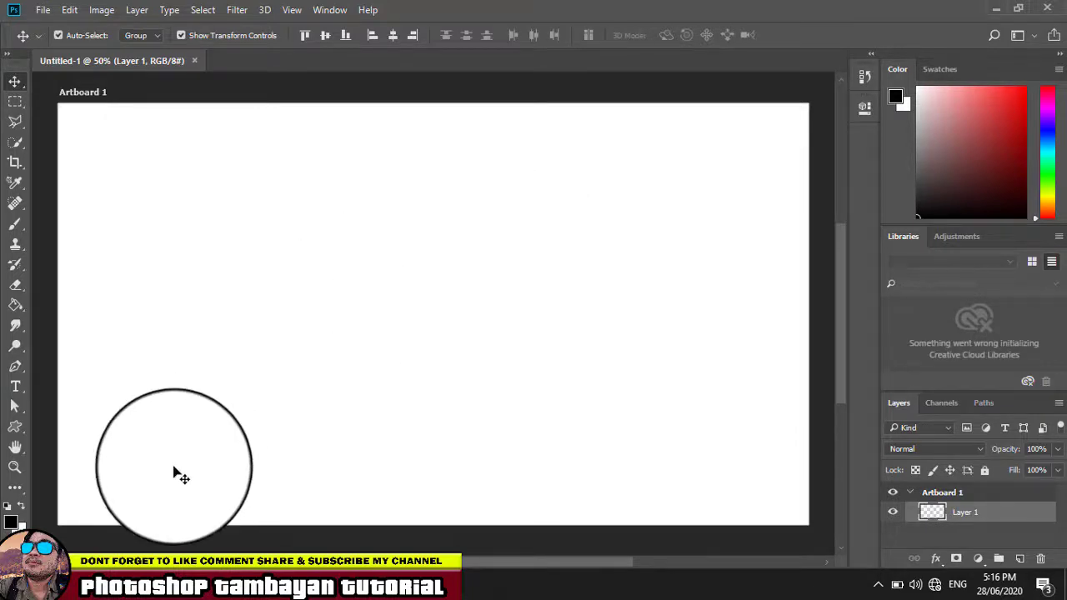
# - Select the entire artboard and fill Layer 1 with the black foreground colour
pyautogui.press('ctrl')
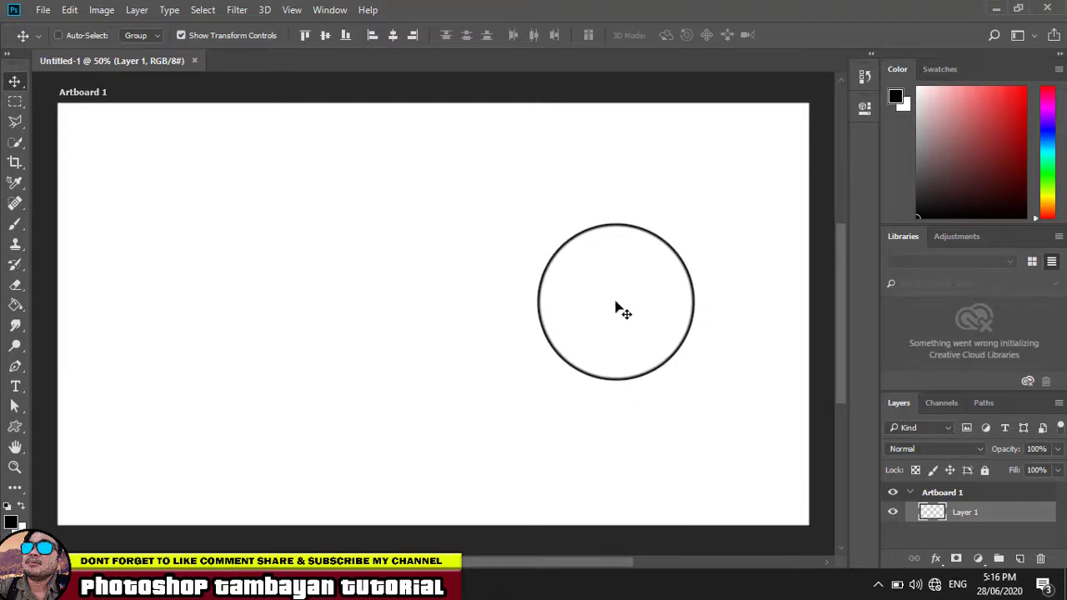
pyautogui.hotkey('ctrl', 't')
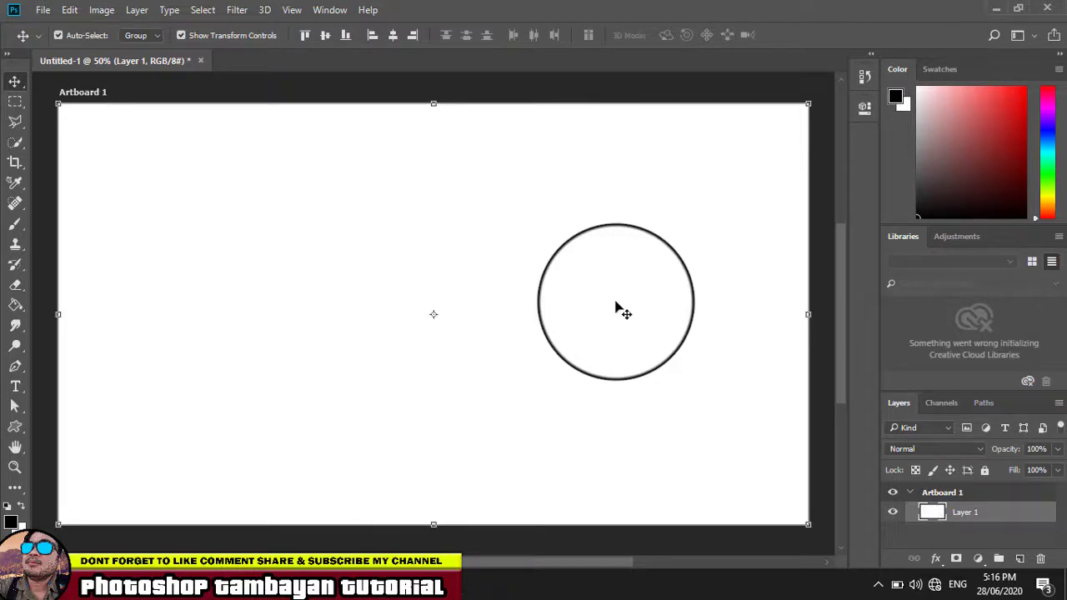
pyautogui.hotkey('alt', 'BackSpace')
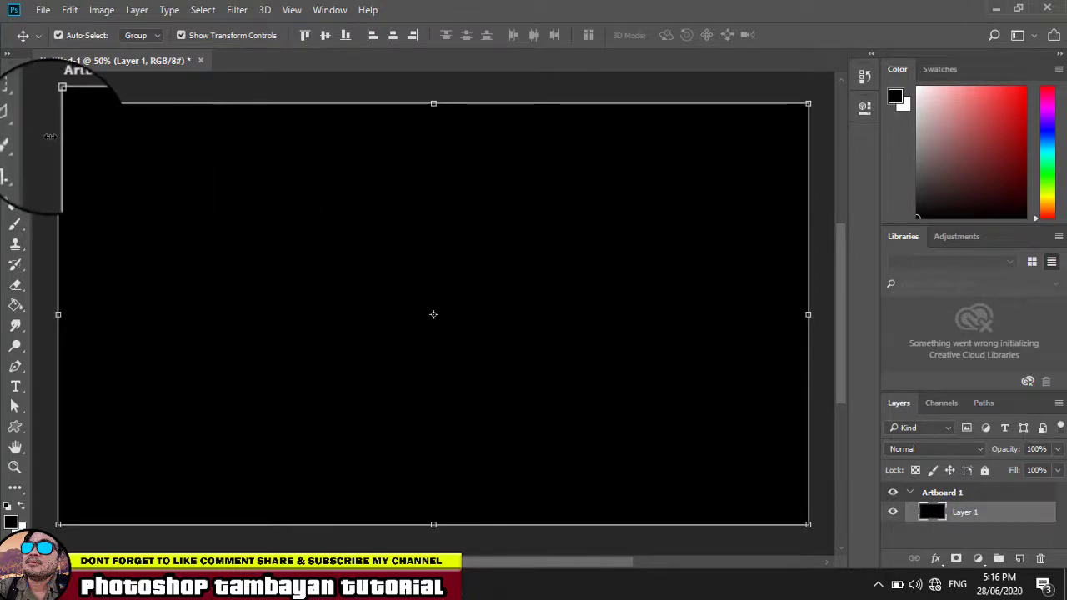
pyautogui.hotkey('alt', 'Delete')
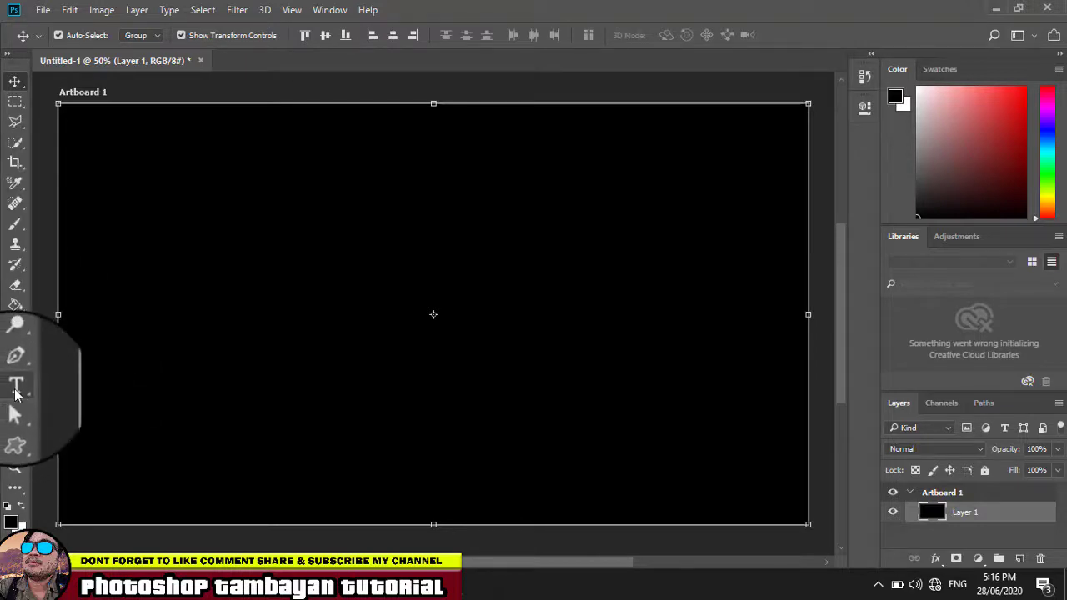
# - Type 'PHOTOSHOP' in a text box across the upper artboard and colour it white
pyautogui.click(15, 386)
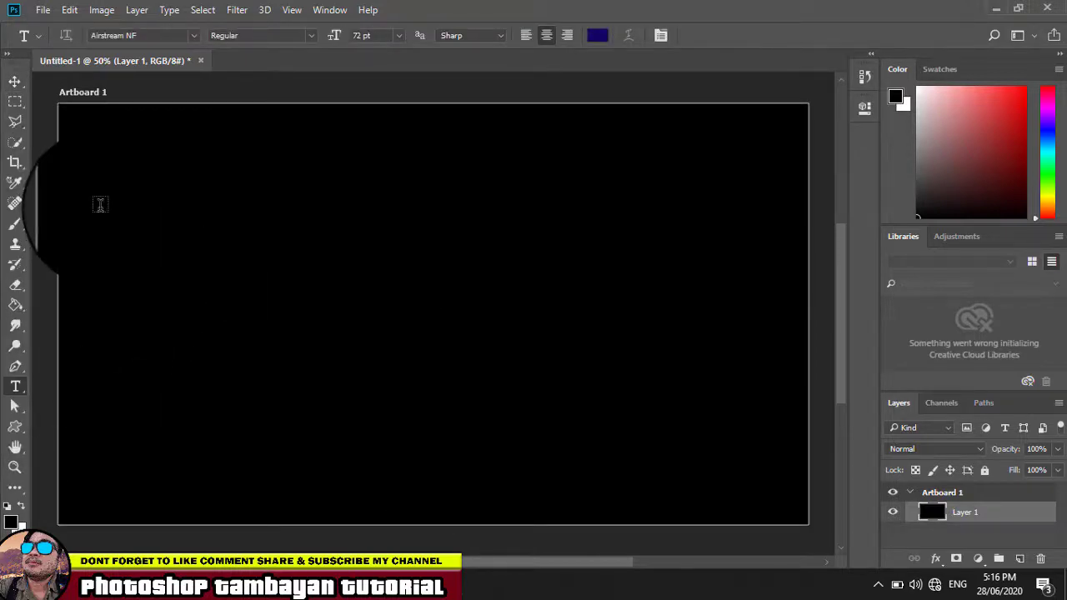
pyautogui.moveTo(100, 209); pyautogui.dragTo(759, 383)
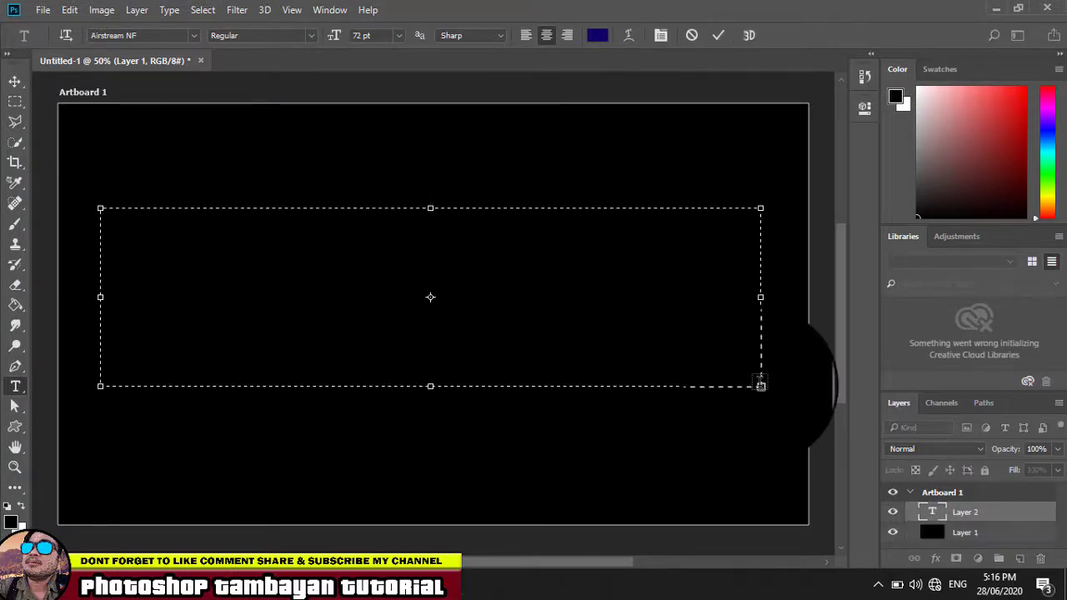
pyautogui.write('PHOT')
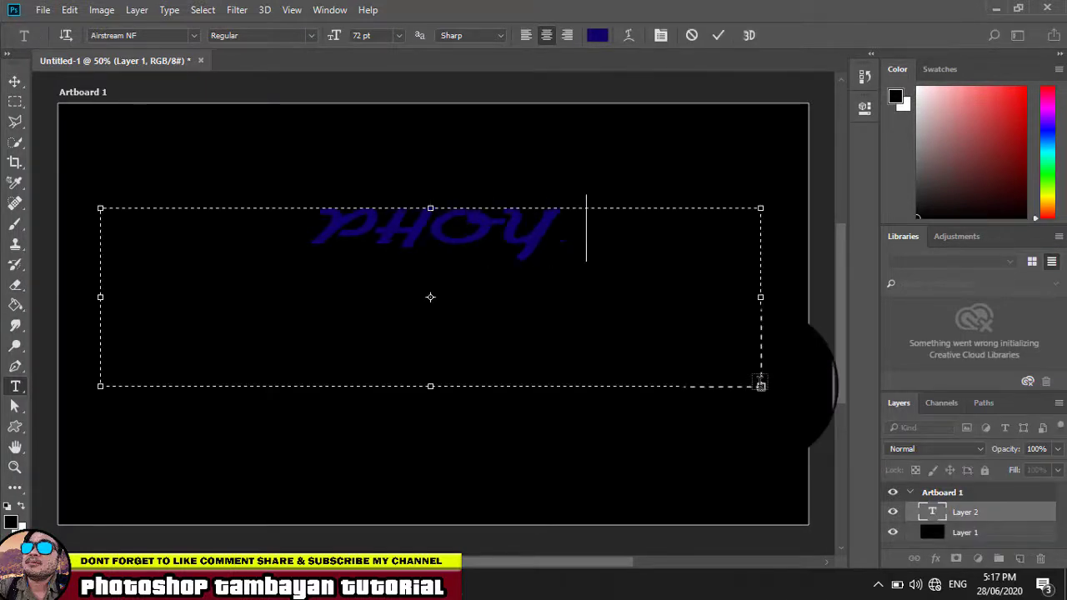
pyautogui.write('OSHO')
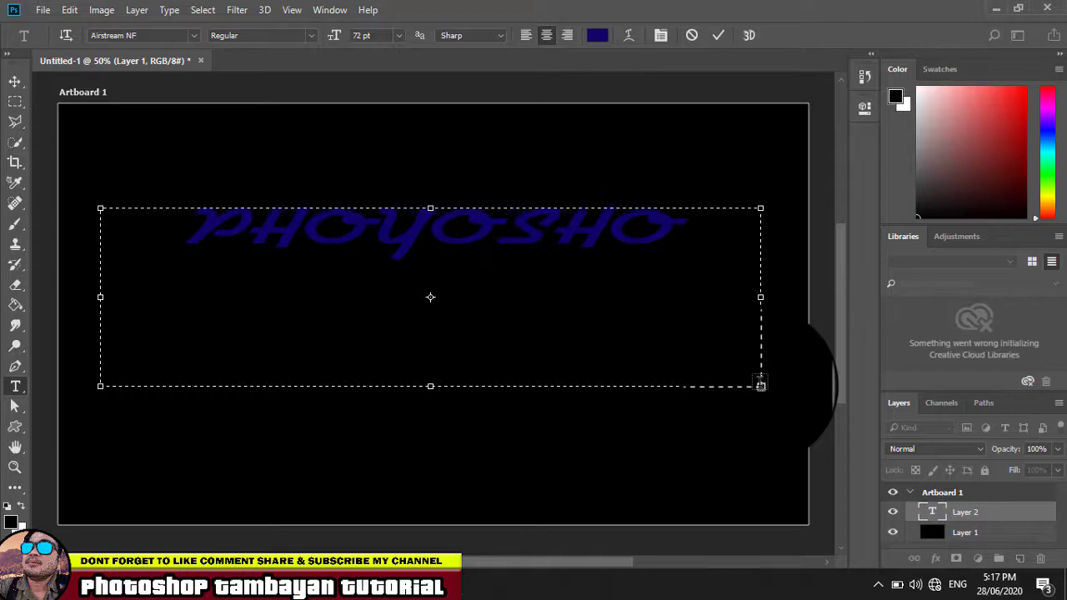
pyautogui.write('P')
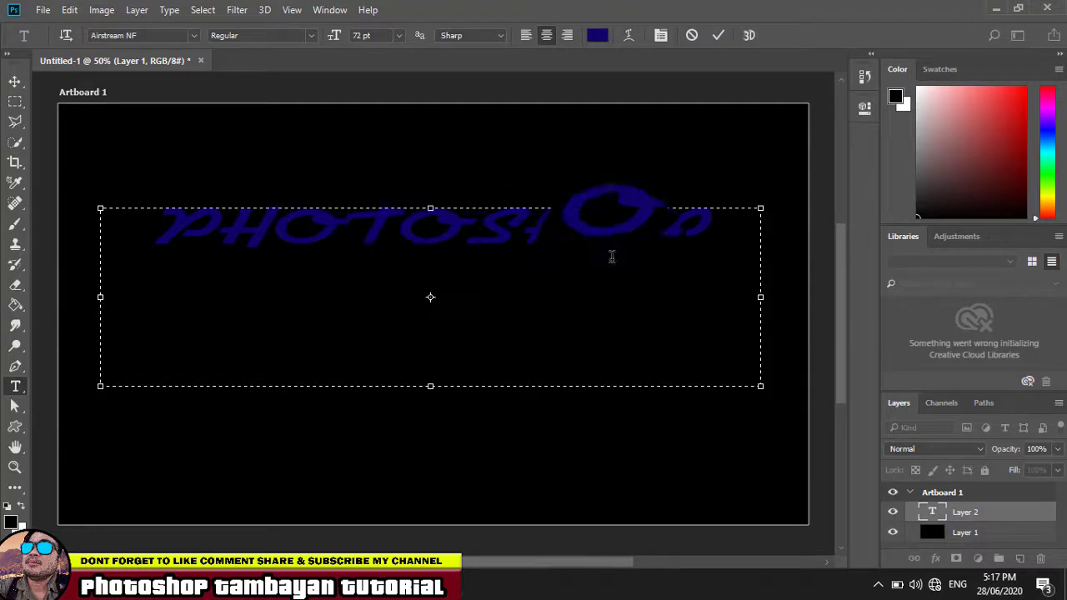
pyautogui.hotkey('ctrl', 'a')
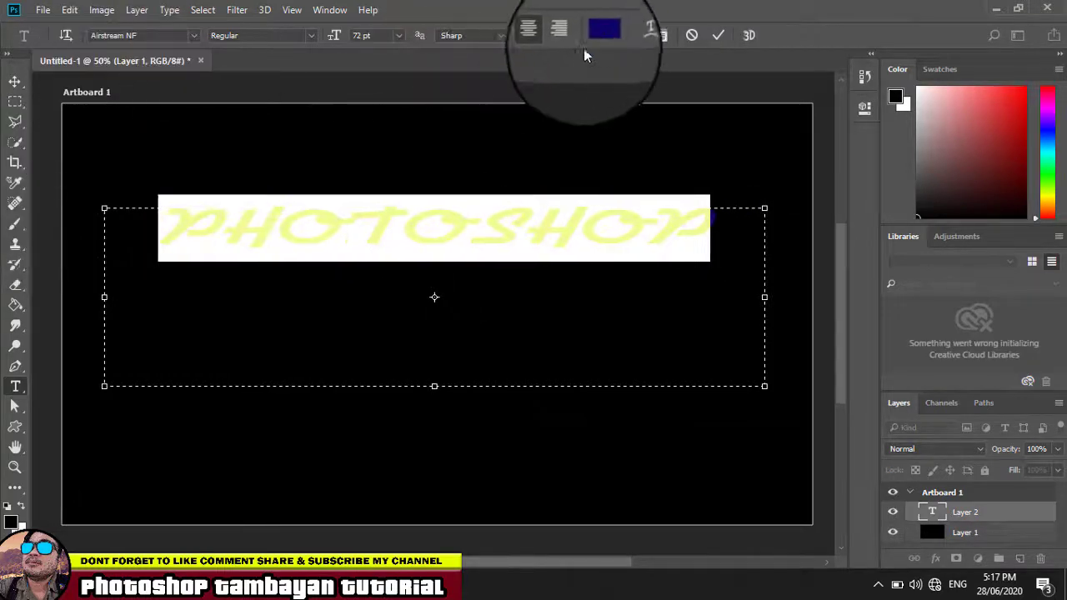
pyautogui.click(597, 35)
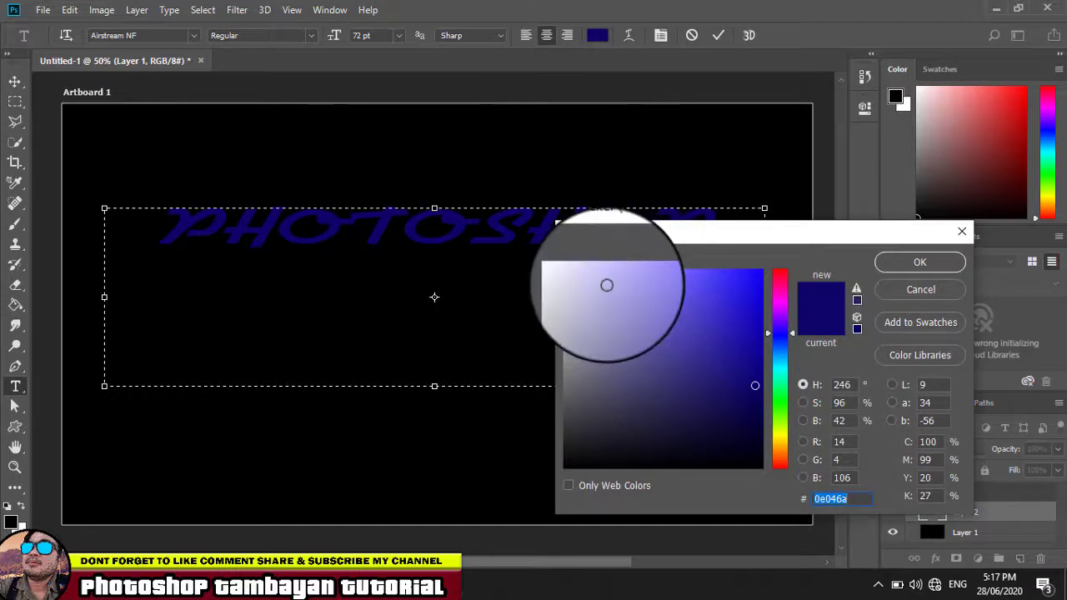
pyautogui.moveTo(607, 286); pyautogui.dragTo(565, 270)
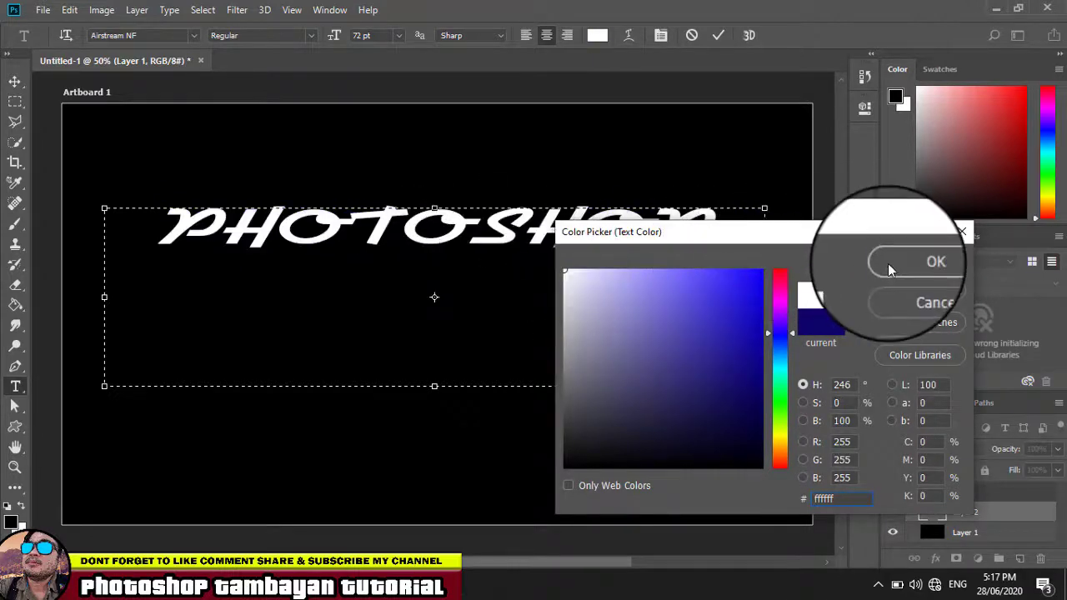
pyautogui.click(926, 262)
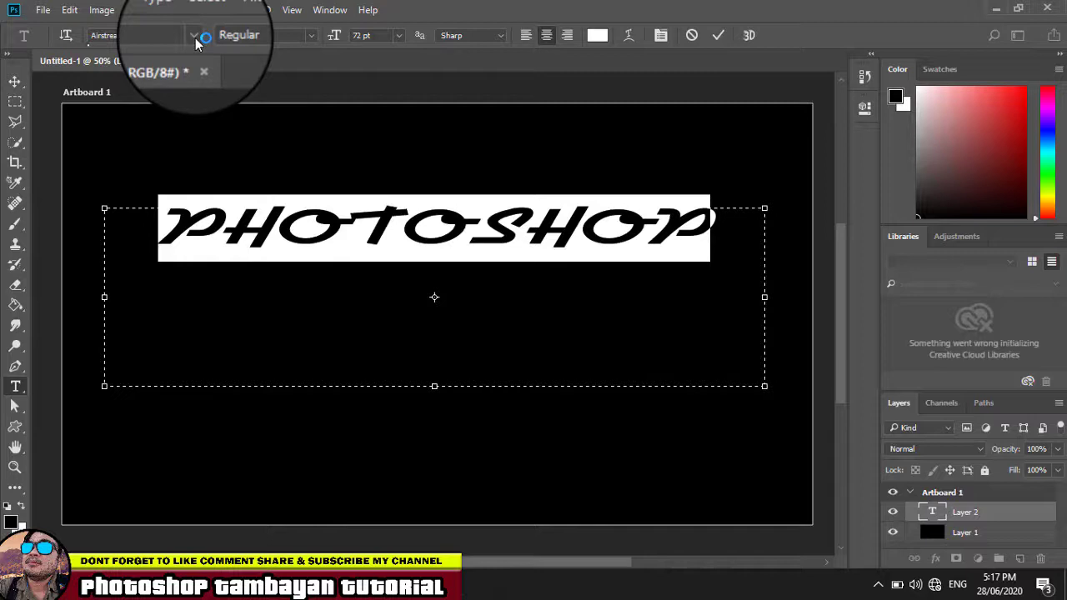
# - Set the PHOTOSHOP text to the BadaBoom BB font, fit its box, and commit it
pyautogui.click(195, 37)
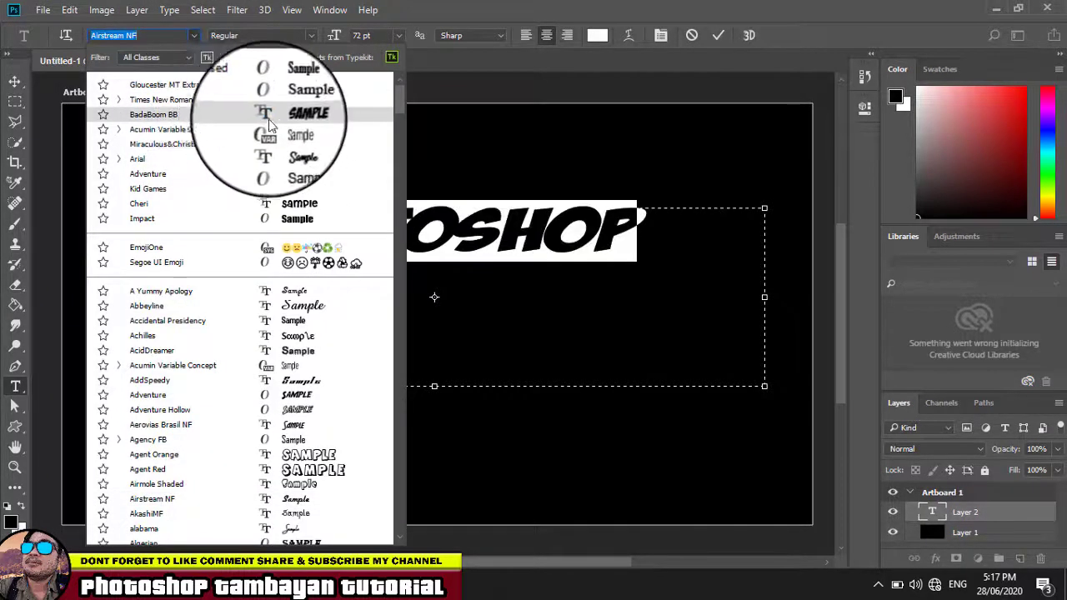
pyautogui.click(269, 116)
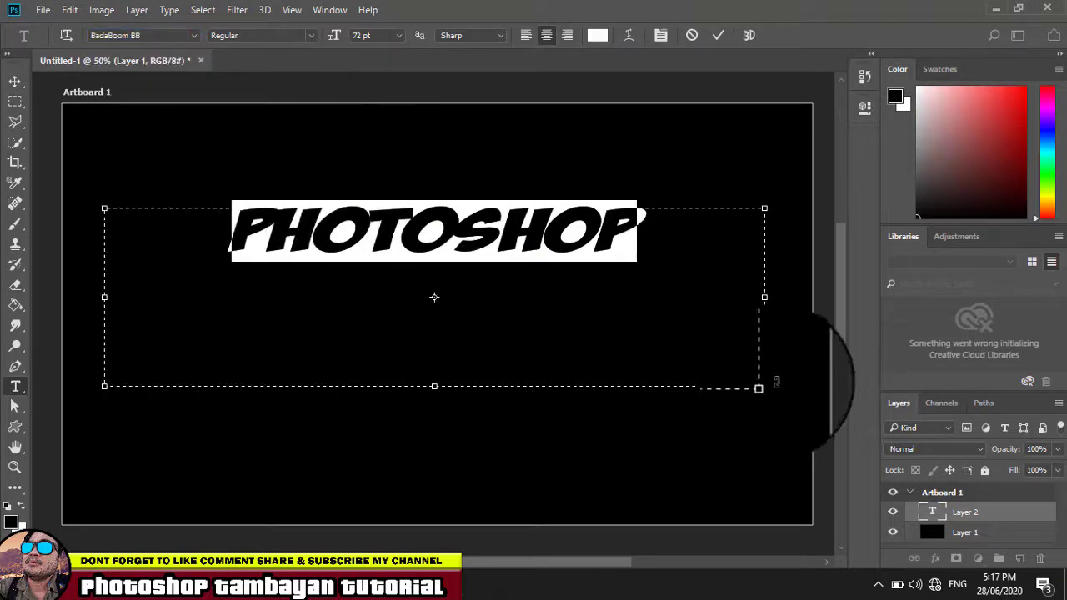
pyautogui.moveTo(759, 389); pyautogui.dragTo(552, 266)
pyautogui.click(14, 81)
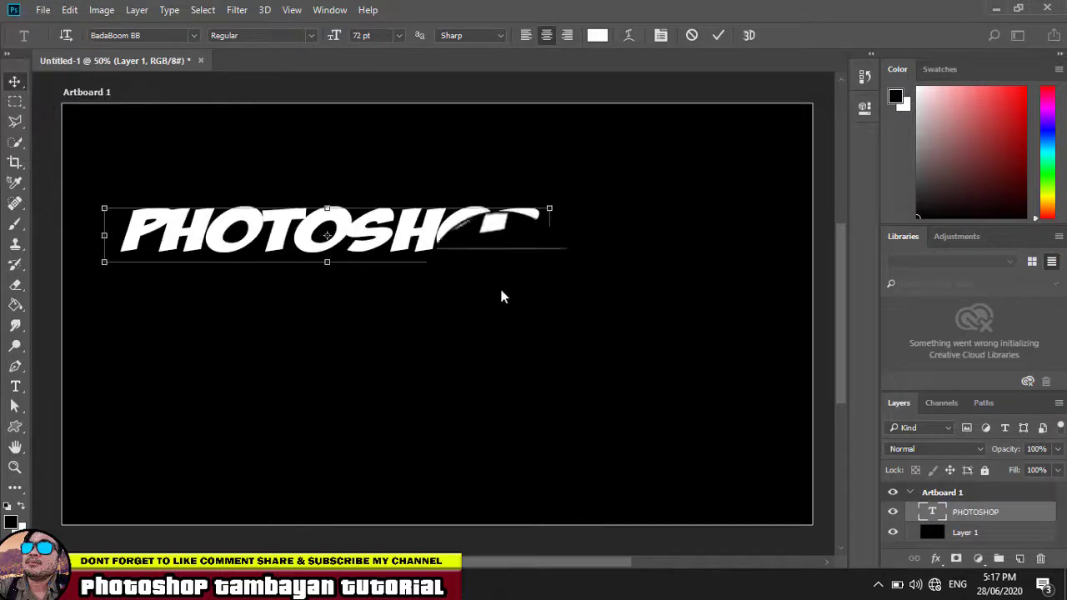
# - Scale the PHOTOSHOP text much larger and move it toward the artboard centre
pyautogui.moveTo(550, 263); pyautogui.dragTo(748, 312)
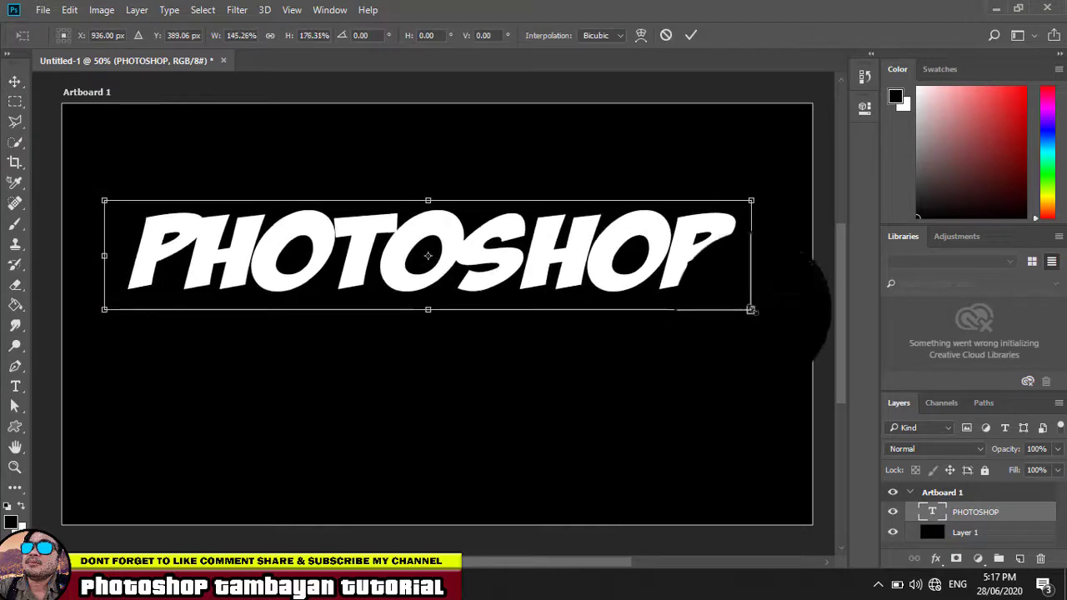
pyautogui.press('Return')
pyautogui.moveTo(679, 264); pyautogui.dragTo(689, 292)
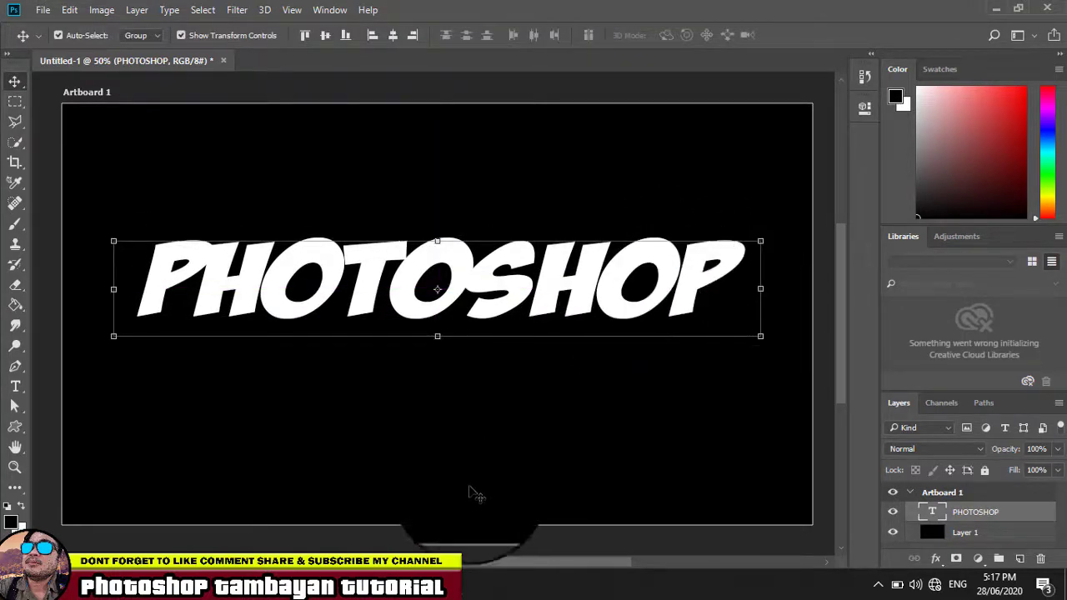
# - Add 'TAMBAYAN' text below the title and set it to 48 pt
pyautogui.click(329, 415)
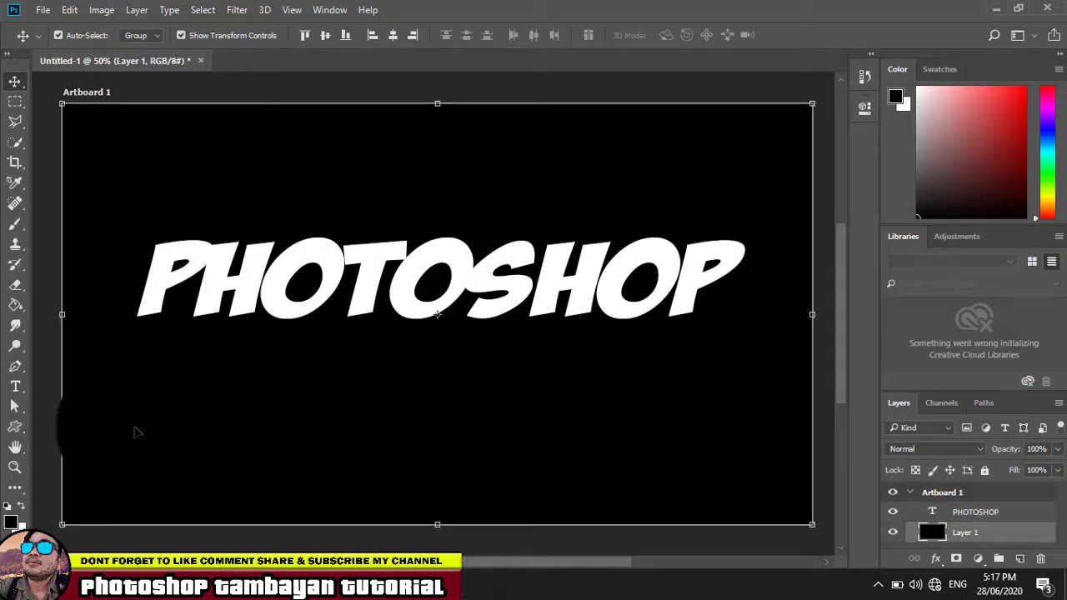
pyautogui.click(15, 386)
pyautogui.moveTo(113, 330); pyautogui.dragTo(770, 415)
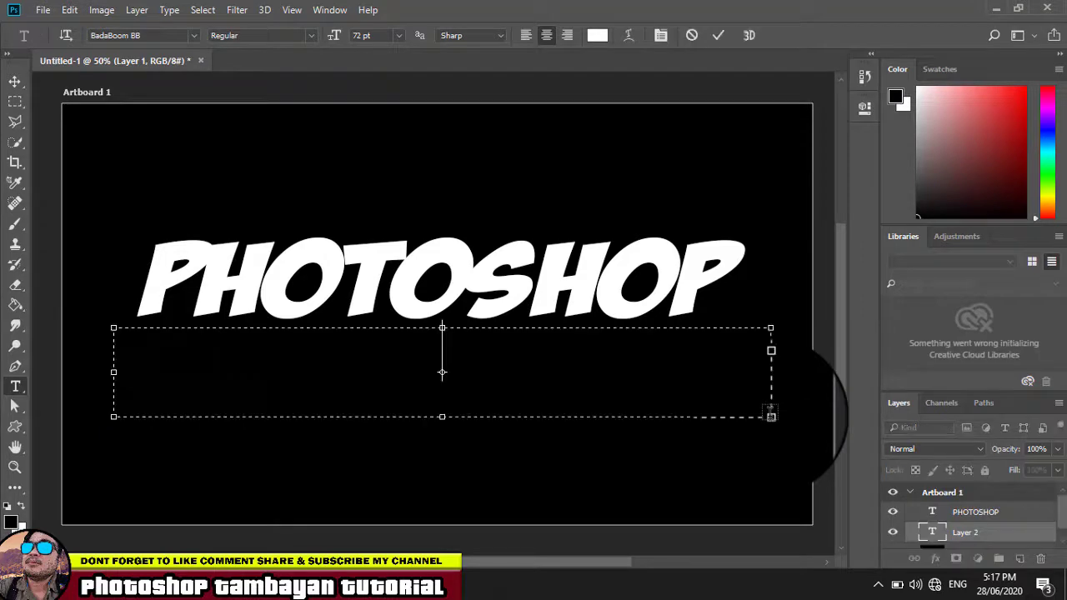
pyautogui.write('TA')
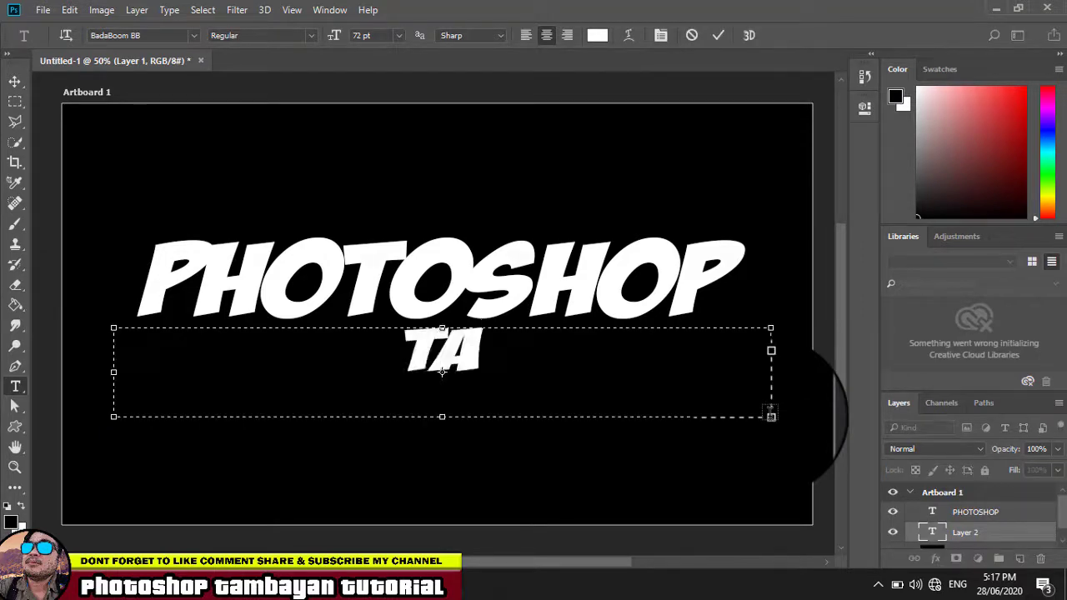
pyautogui.write('MBAYAN')
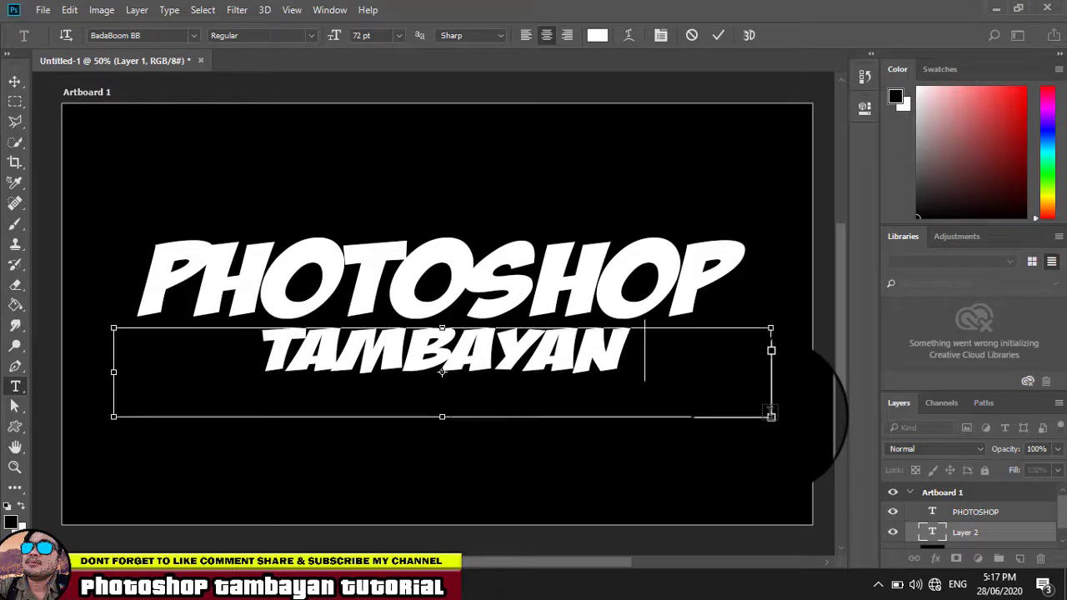
pyautogui.hotkey('ctrl', 'a')
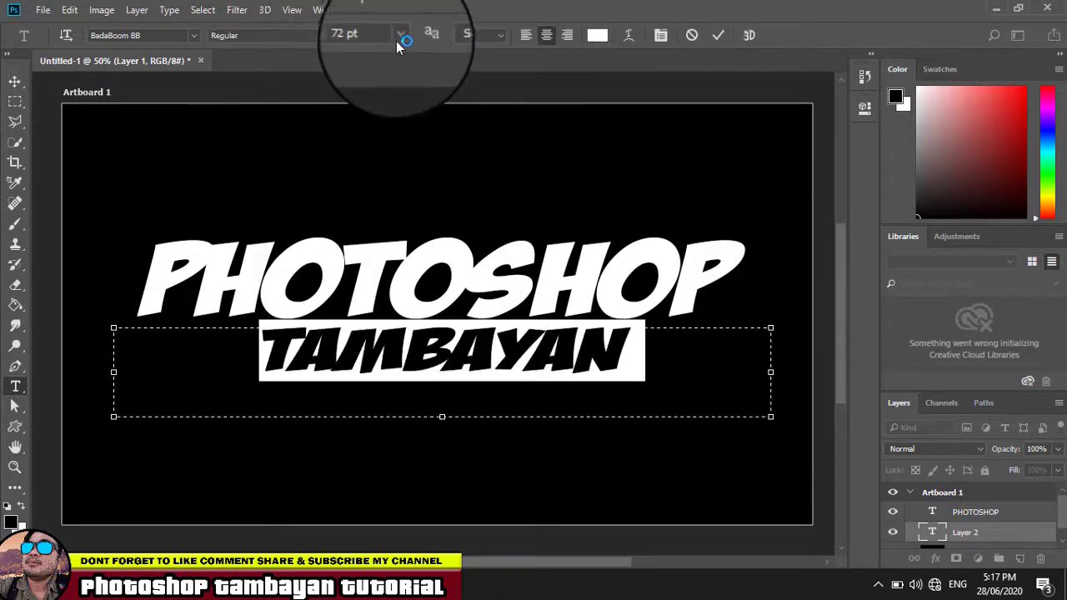
pyautogui.click(400, 37)
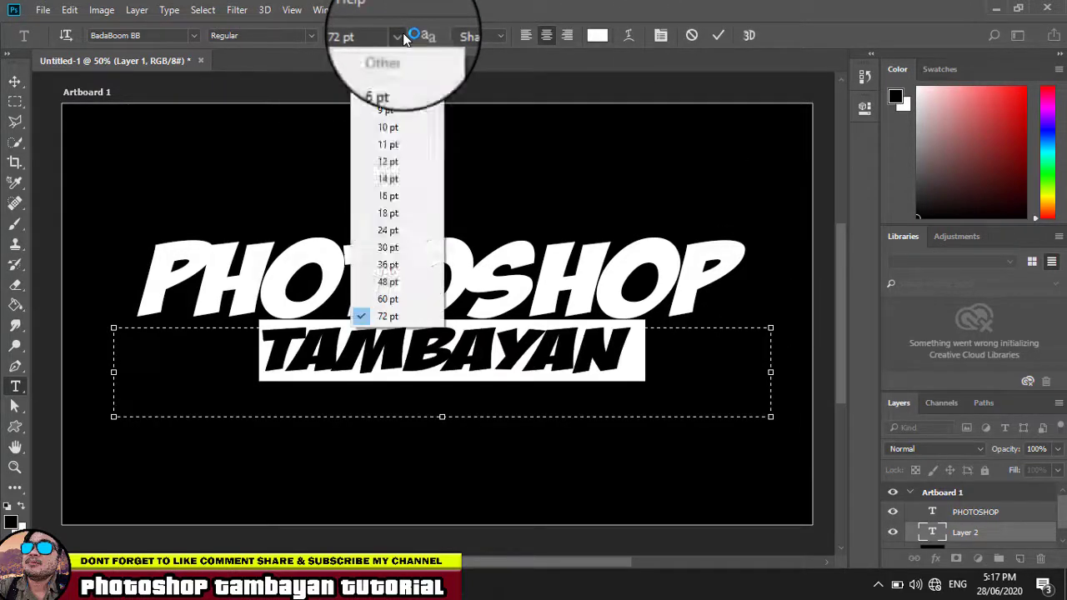
pyautogui.click(397, 290)
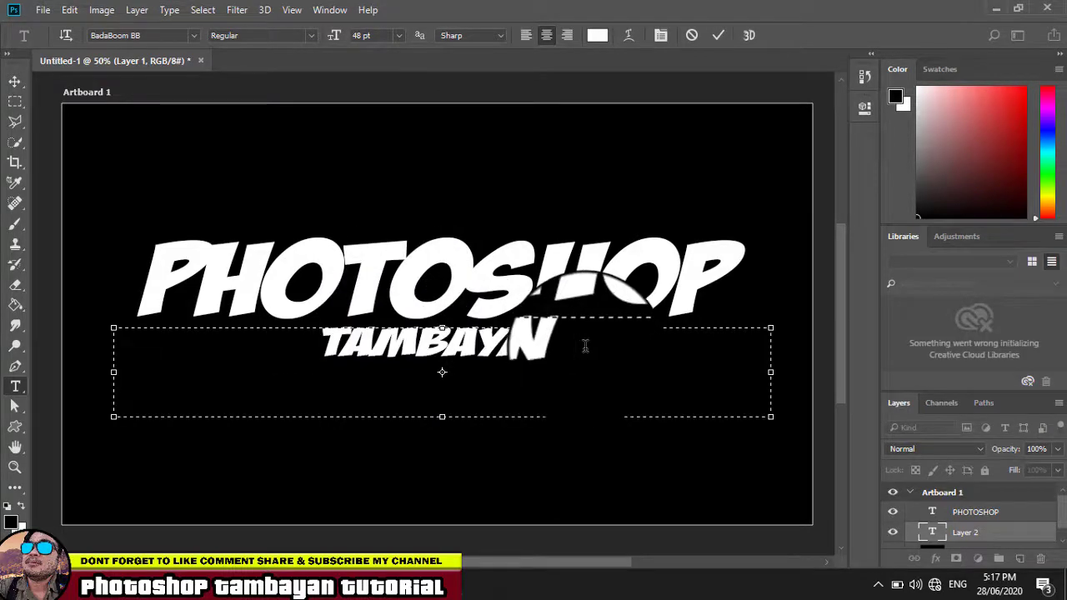
# - Complete 'TAMBAYAN TUTORIAL', commit it, and align it beneath the slightly lowered PHOTOSHOP title
pyautogui.write('TUTOR')
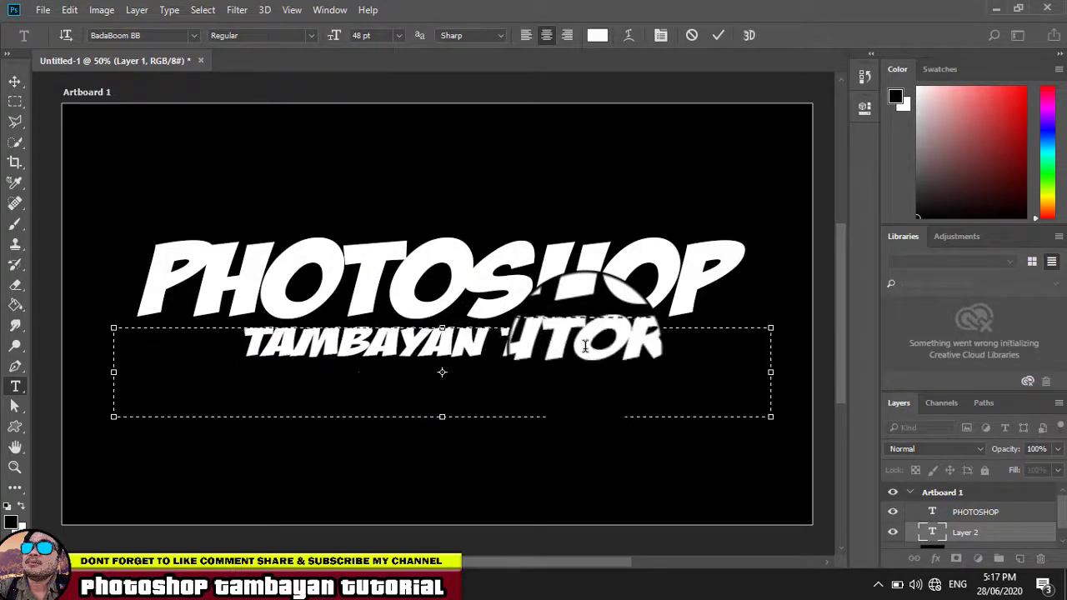
pyautogui.write('IAL')
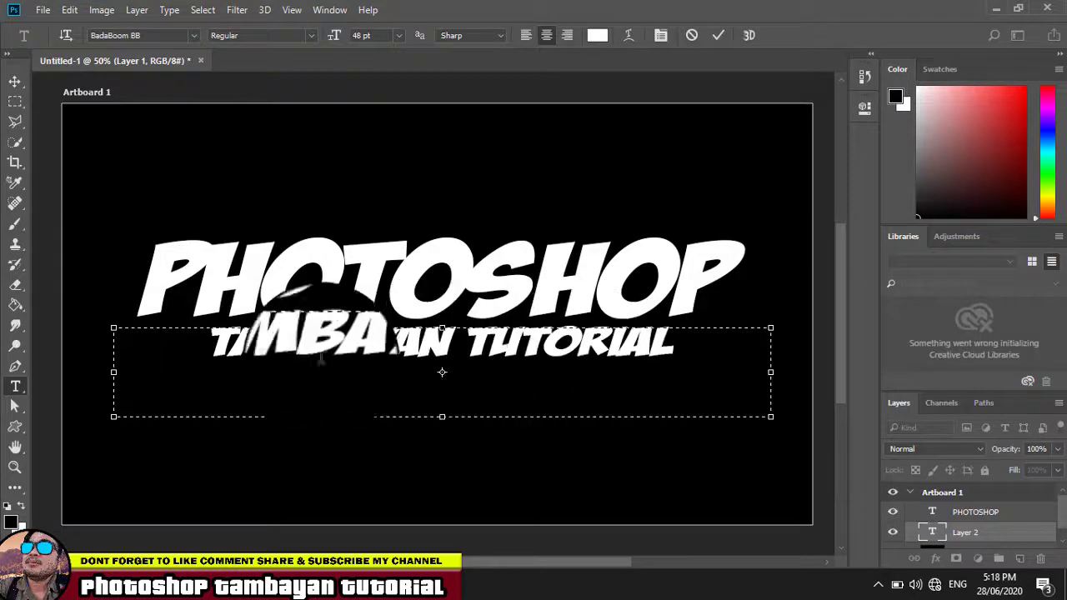
pyautogui.moveTo(441, 415); pyautogui.dragTo(441, 368)
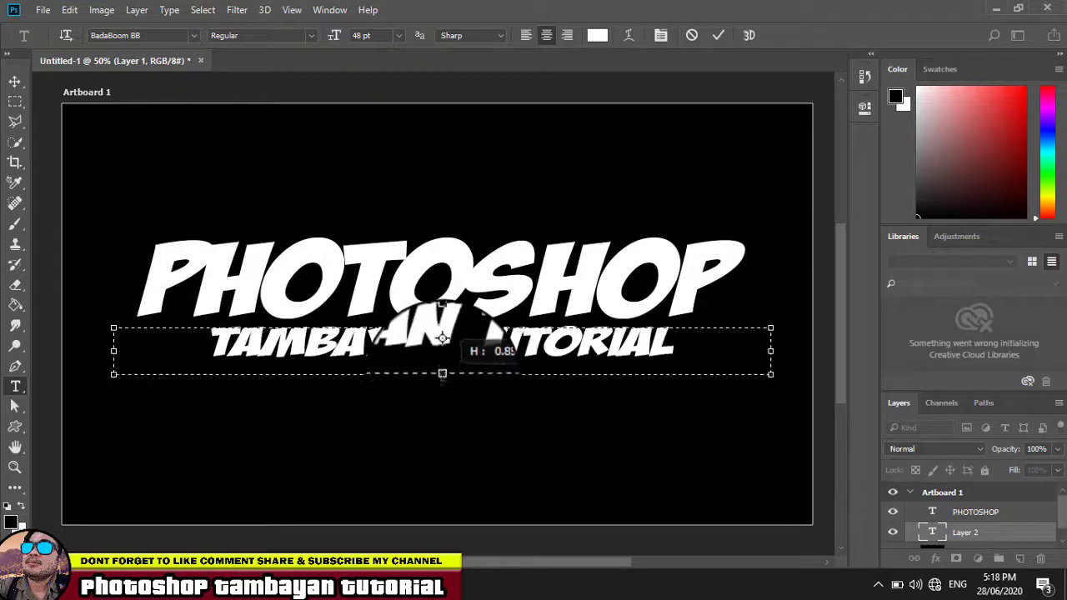
pyautogui.click(15, 83)
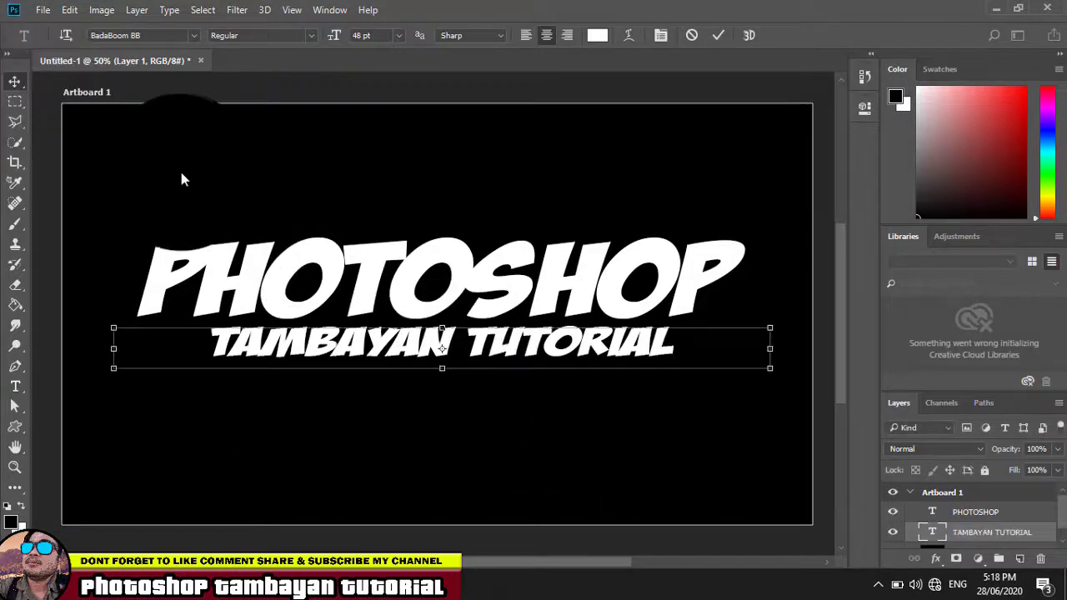
pyautogui.moveTo(538, 357); pyautogui.dragTo(538, 380)
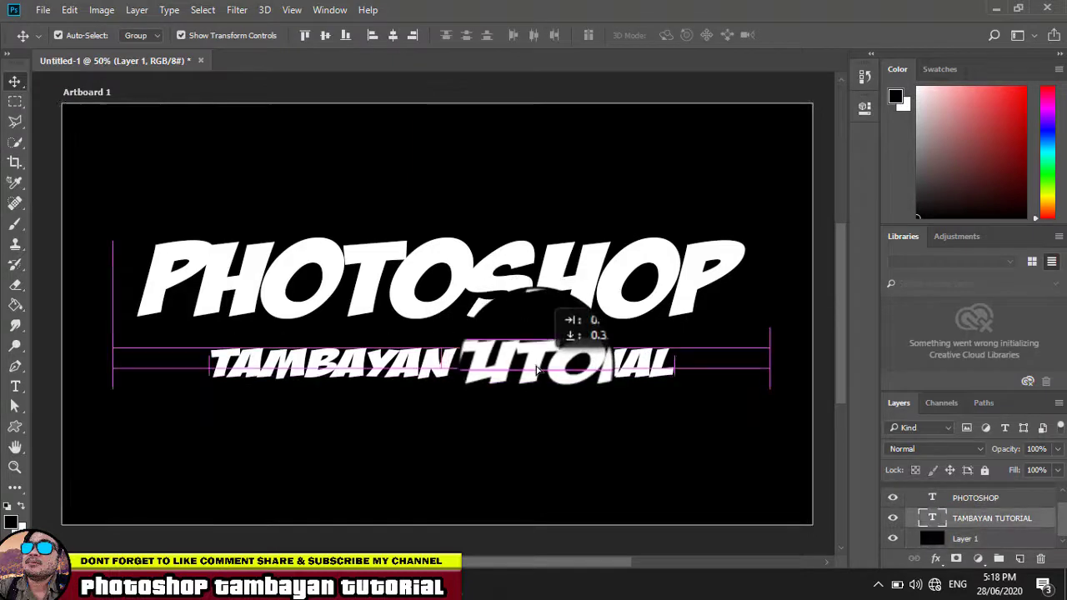
pyautogui.click(467, 242)
pyautogui.moveTo(562, 278); pyautogui.dragTo(565, 301)
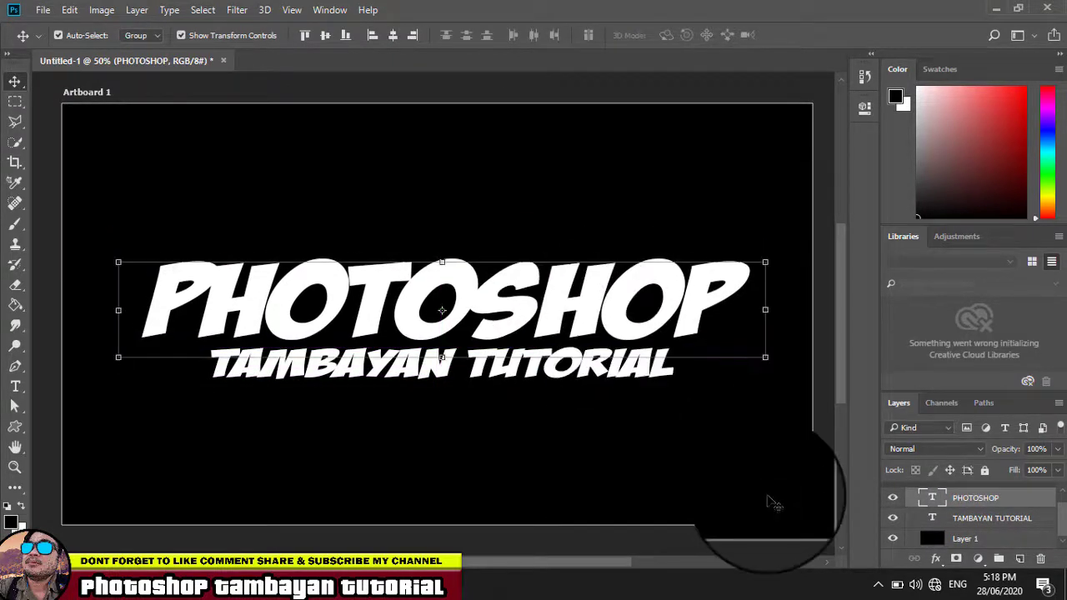
# - Add Bevel & Emboss to the PHOTOSHOP title, leaving Contour unchecked
pyautogui.click(934, 559)
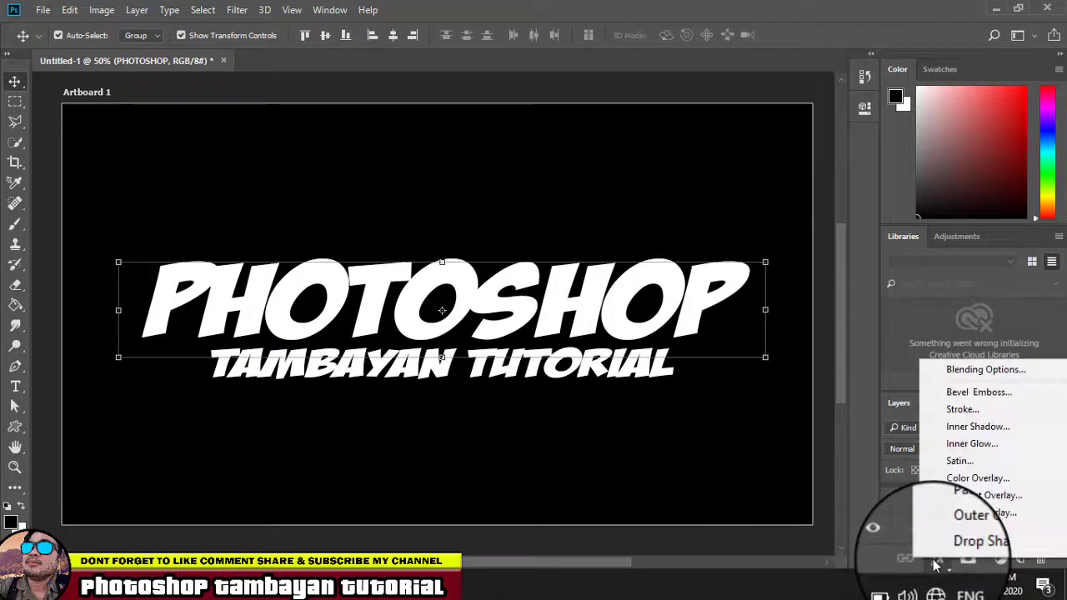
pyautogui.click(963, 375)
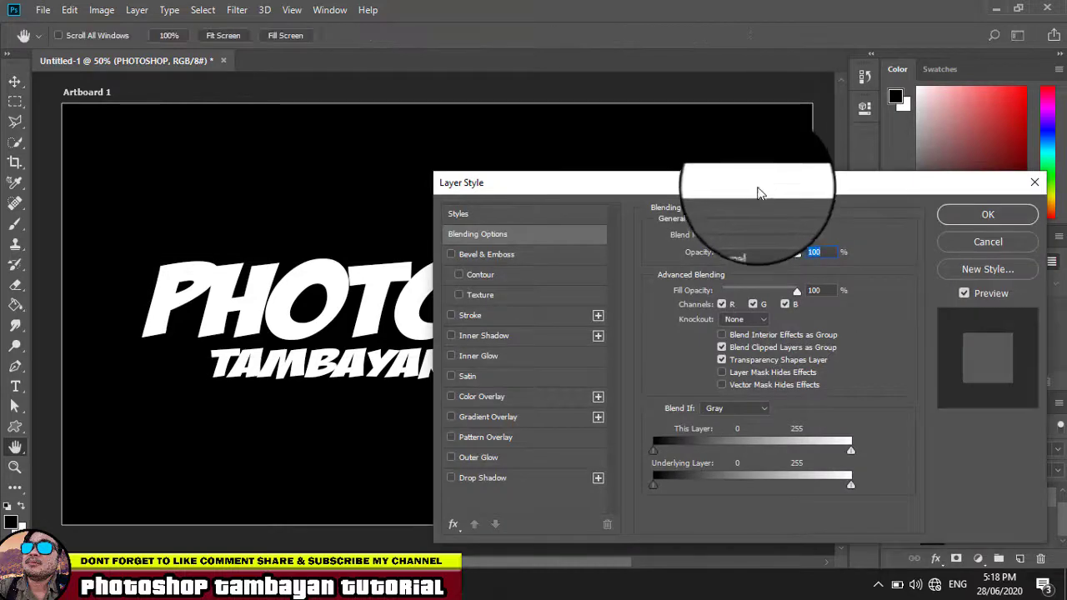
pyautogui.moveTo(757, 194); pyautogui.dragTo(843, 55)
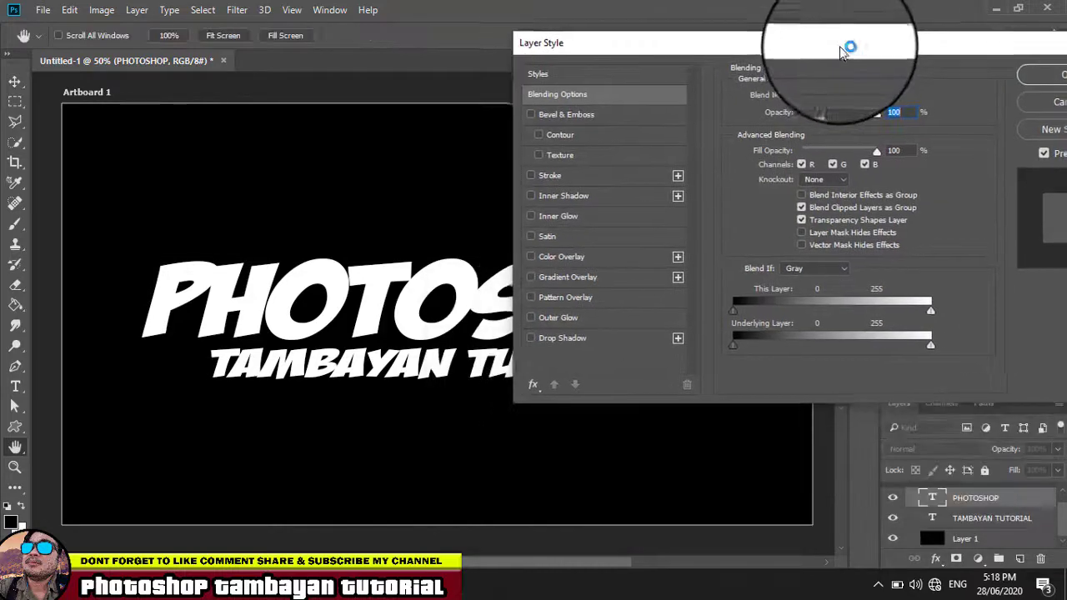
pyautogui.click(589, 118)
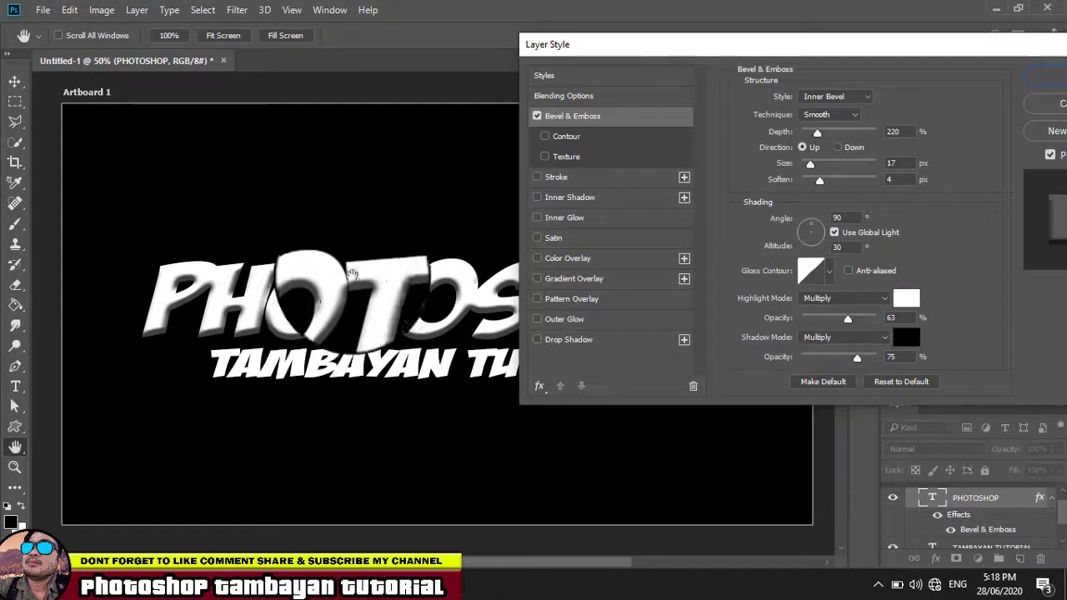
pyautogui.click(545, 138)
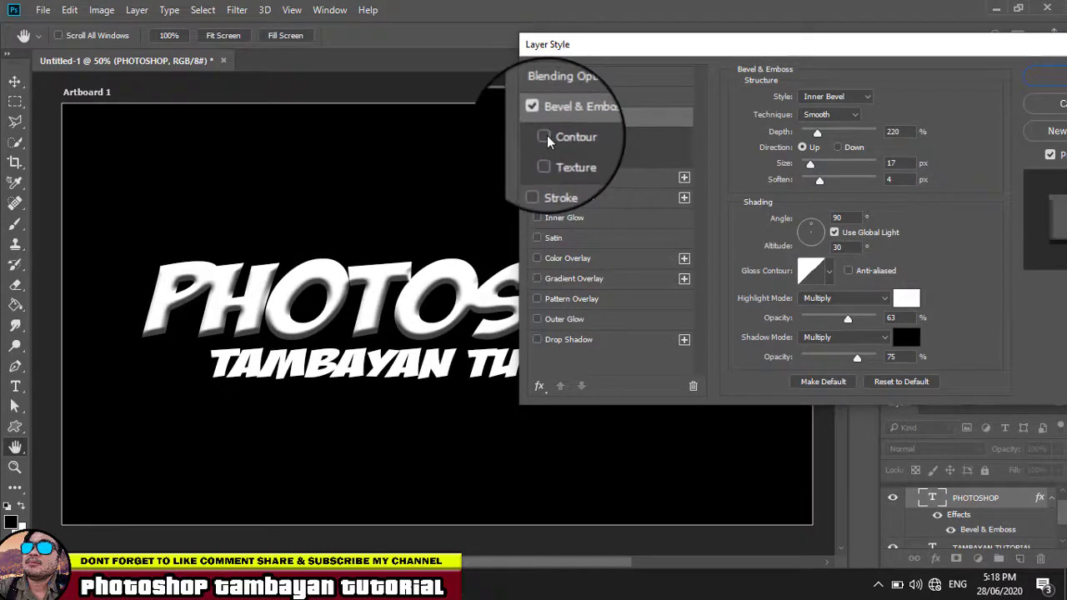
pyautogui.click(545, 138)
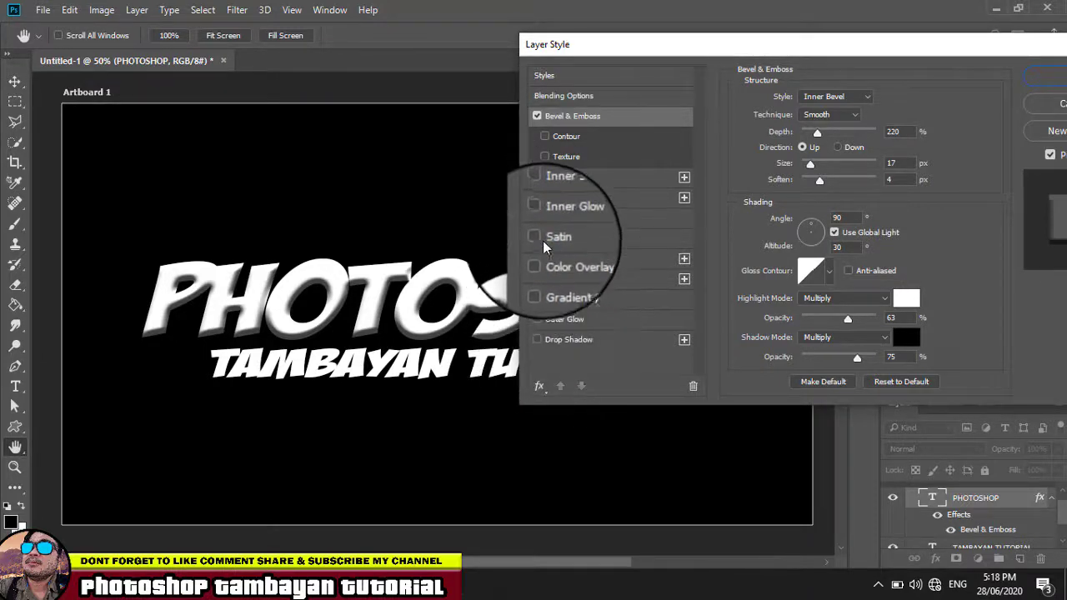
# - Add a 1 px Stroke to the PHOTOSHOP title
pyautogui.click(538, 177)
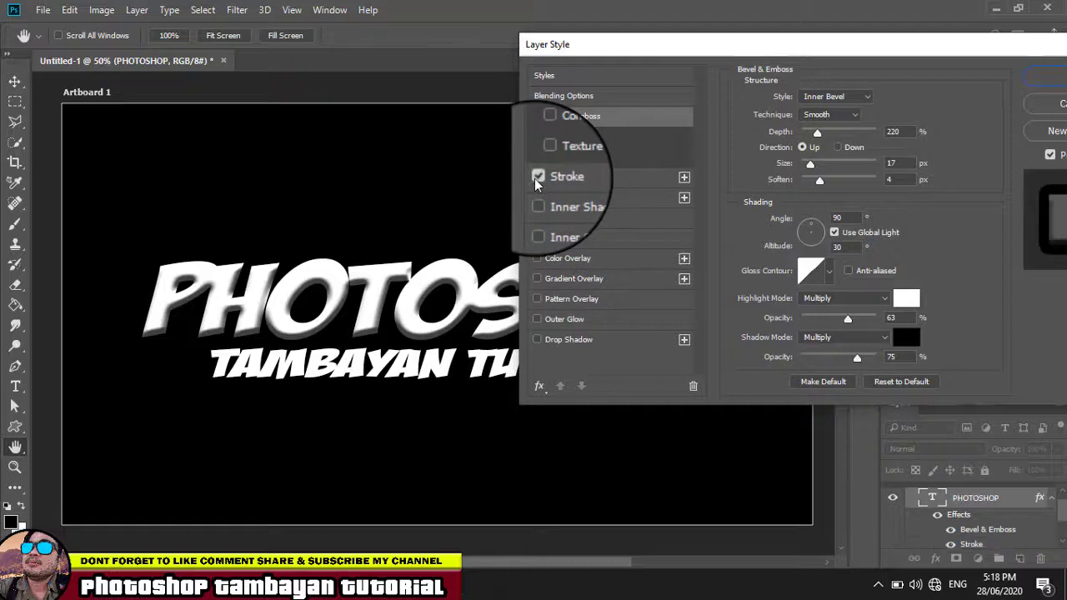
pyautogui.click(614, 178)
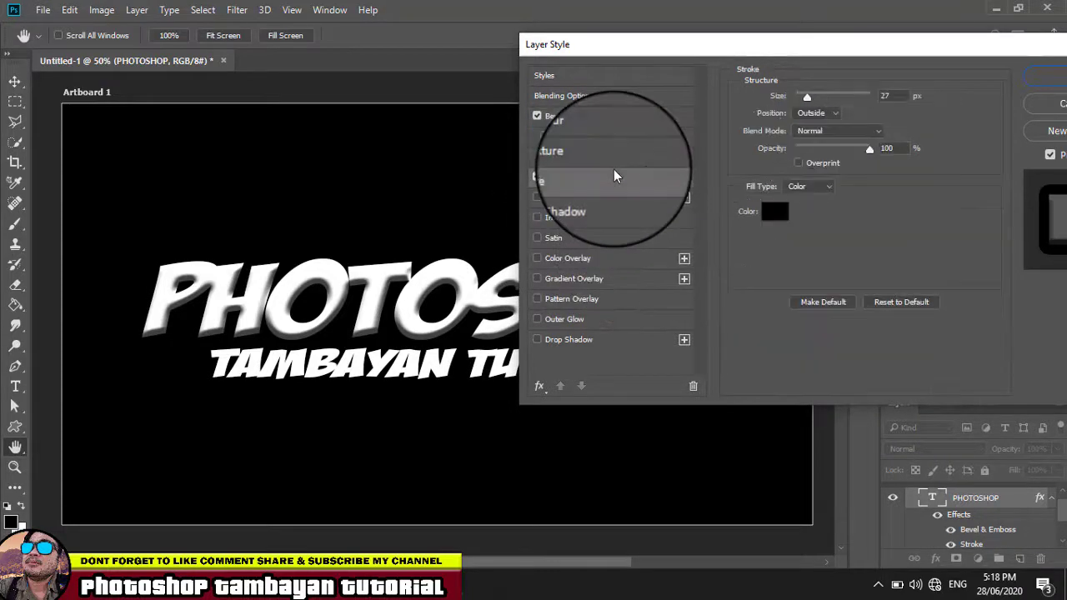
pyautogui.moveTo(807, 97); pyautogui.dragTo(765, 102)
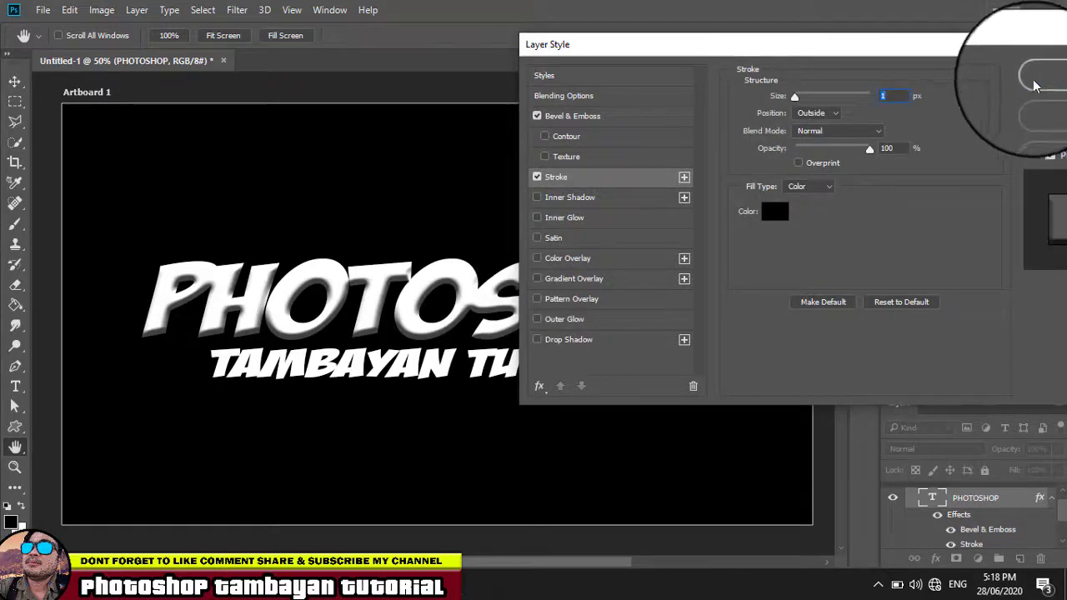
# - Add a Color Overlay to the title and change it from red to teal #0b94b6
pyautogui.click(581, 263)
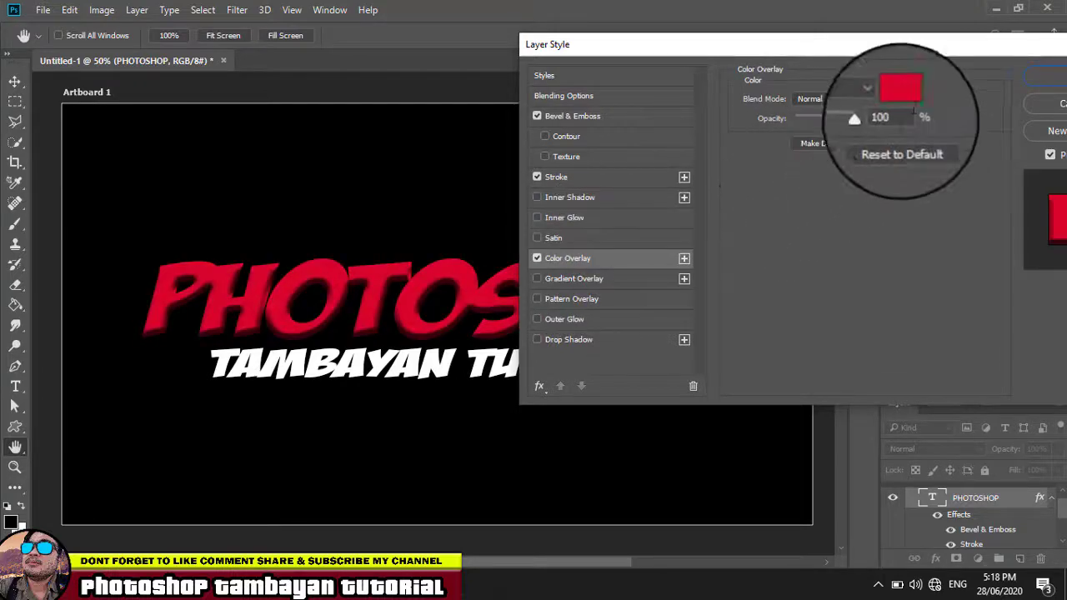
pyautogui.click(896, 99)
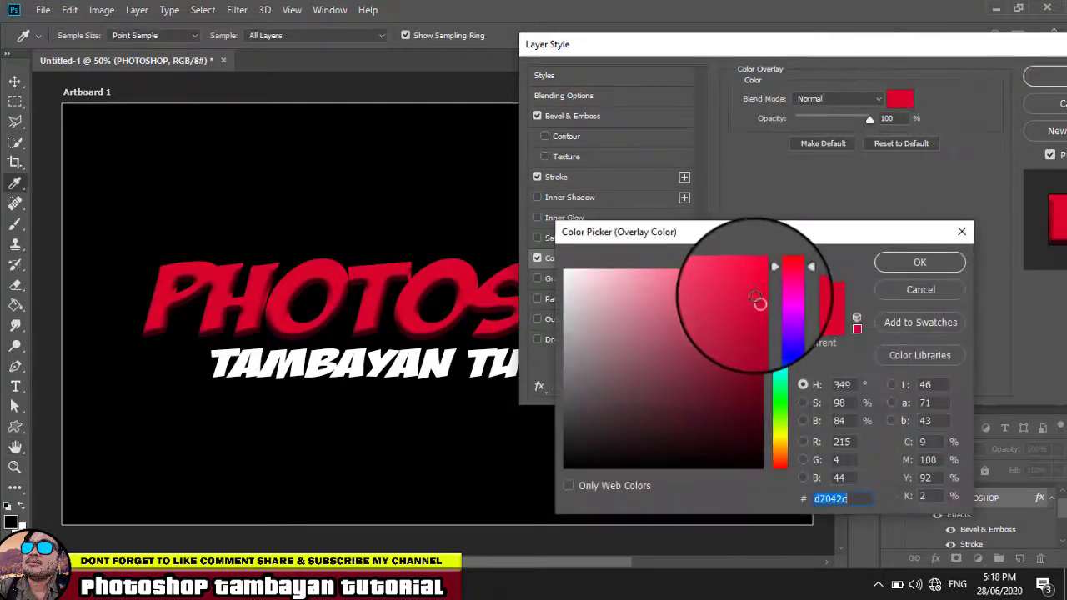
pyautogui.click(786, 363)
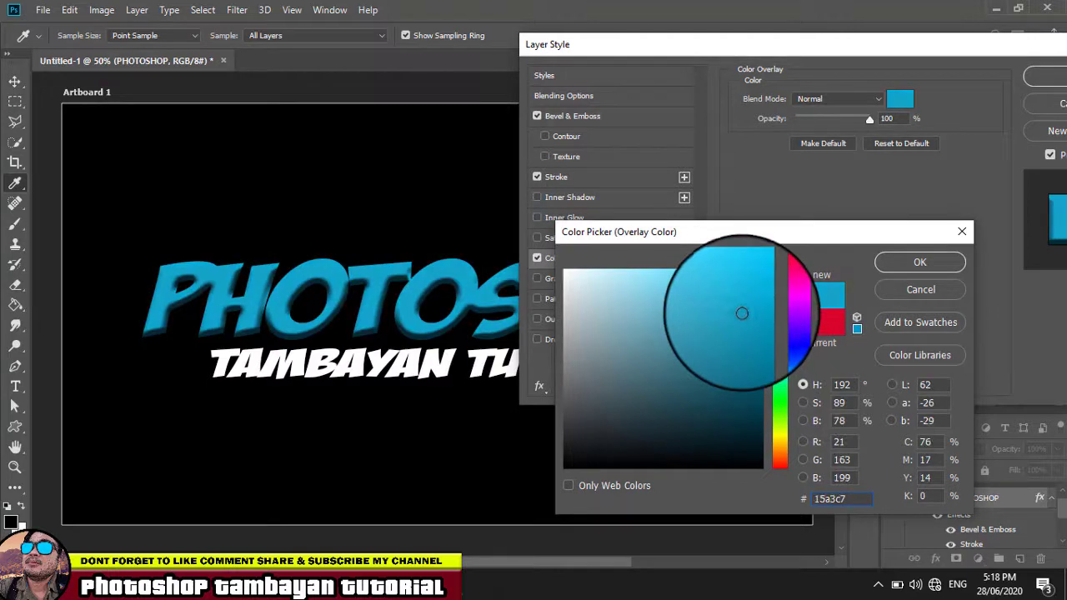
pyautogui.moveTo(742, 313)
pyautogui.mouseDown()
pyautogui.moveTo(660, 291)
pyautogui.moveTo(657, 274)
pyautogui.moveTo(723, 358)
pyautogui.moveTo(729, 323)
pyautogui.moveTo(764, 291)
pyautogui.mouseUp()
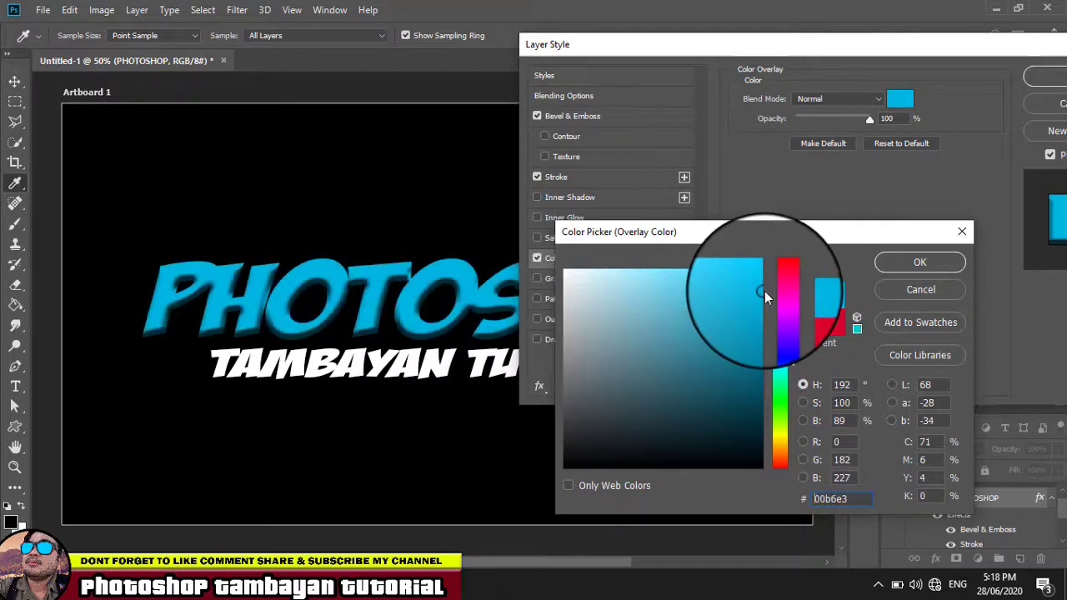
pyautogui.moveTo(753, 368); pyautogui.dragTo(751, 327)
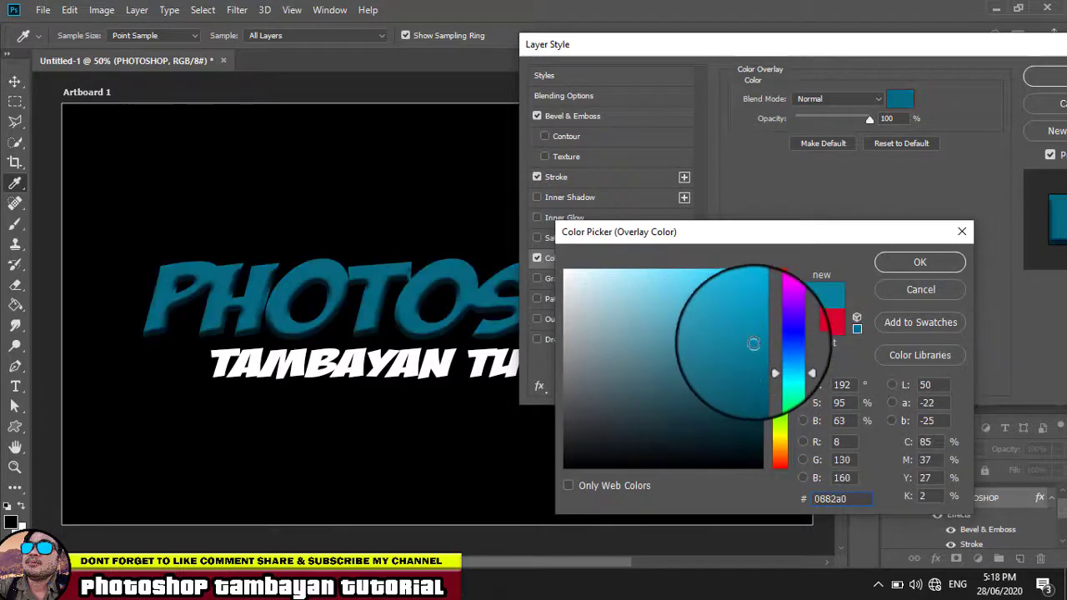
pyautogui.click(920, 265)
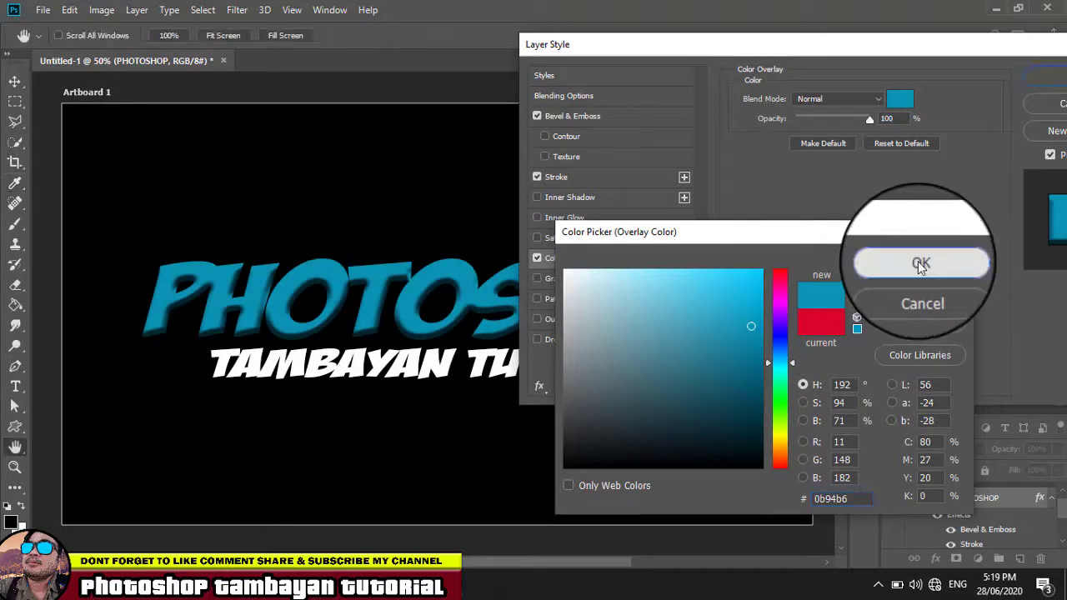
# - Cancel the earlier styles, lower the PHOTOSHOP title, and apply Bevel & Emboss plus a red Color Overlay
pyautogui.click(1052, 111)
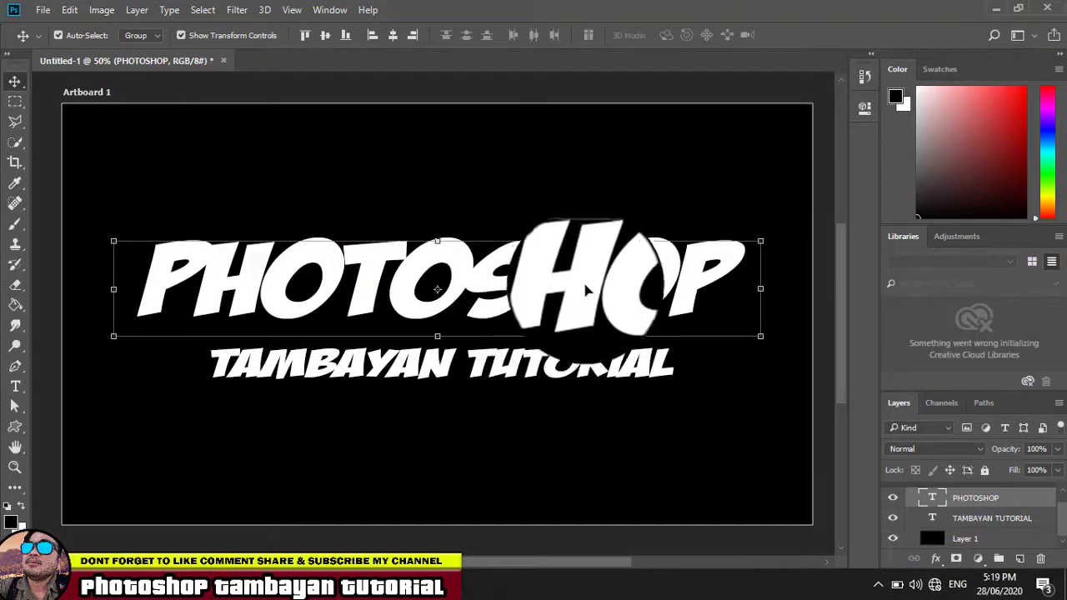
pyautogui.moveTo(587, 292); pyautogui.dragTo(583, 315)
pyautogui.click(935, 559)
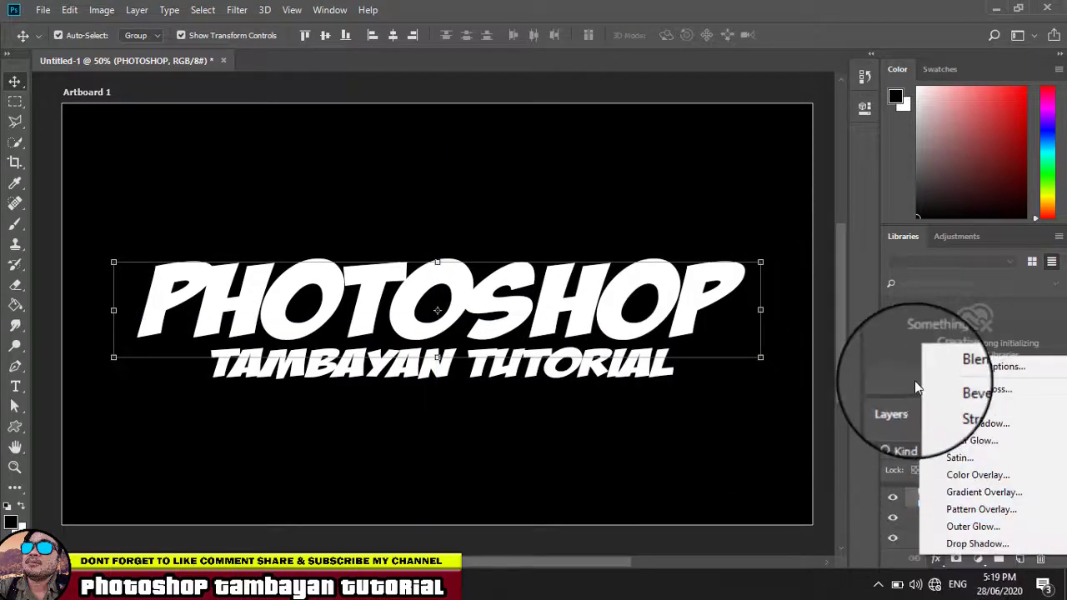
pyautogui.click(968, 367)
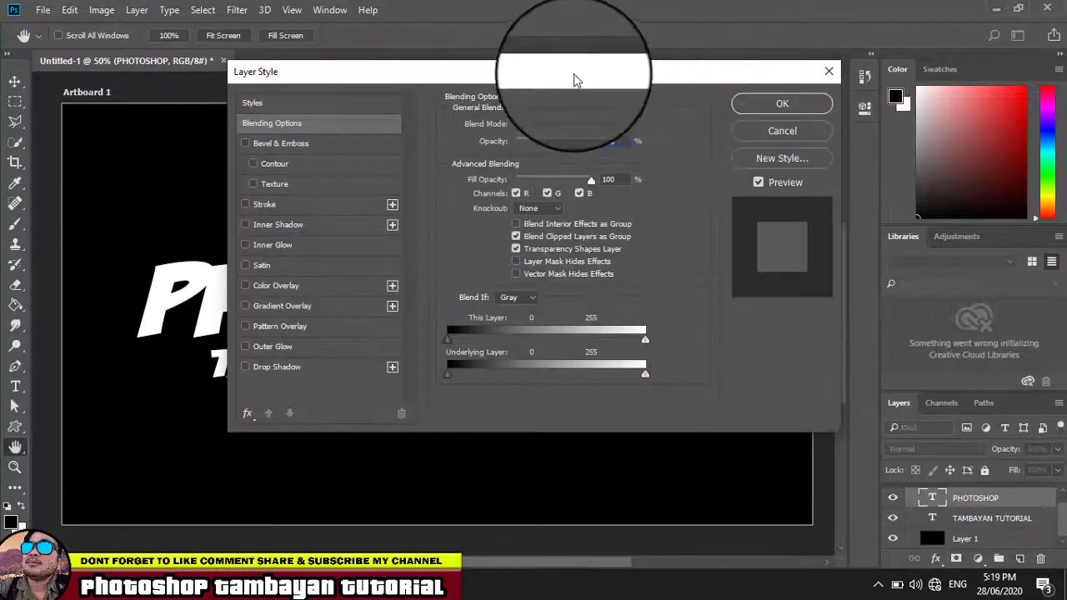
pyautogui.moveTo(574, 83); pyautogui.dragTo(784, 121)
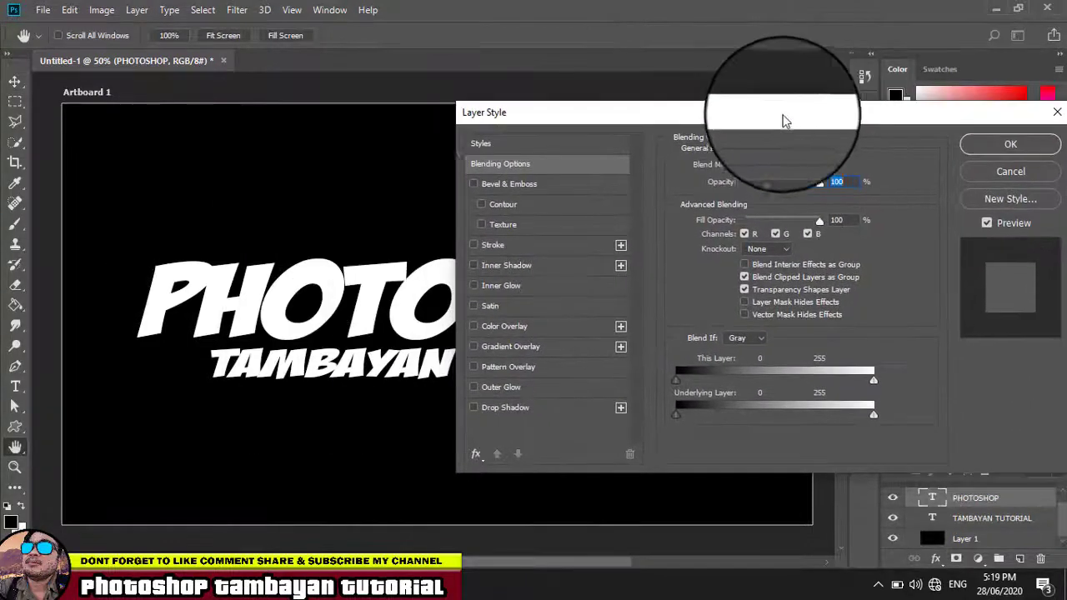
pyautogui.click(473, 183)
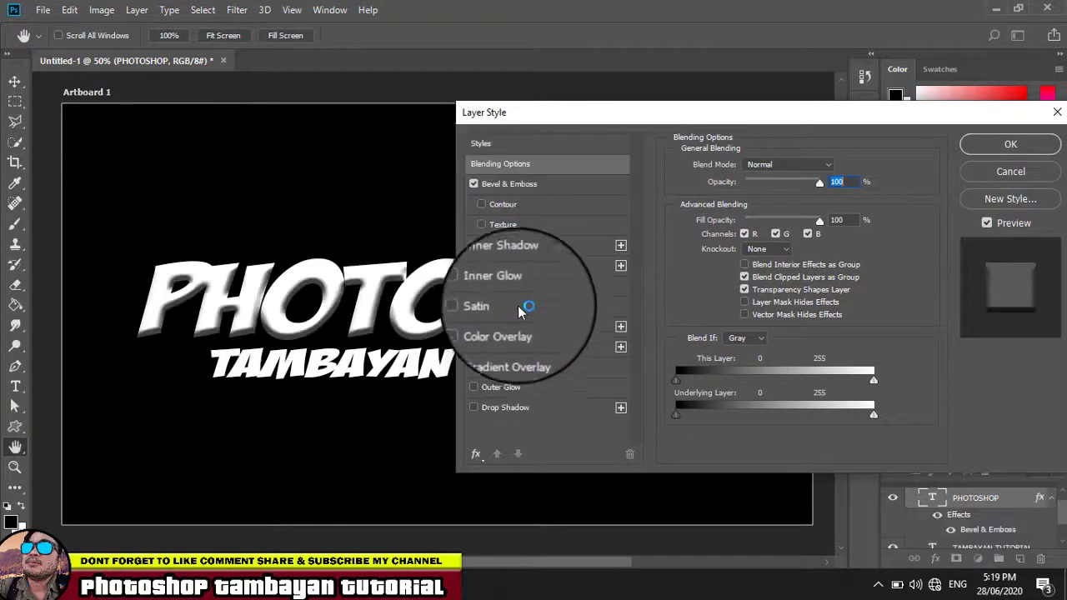
pyautogui.click(473, 326)
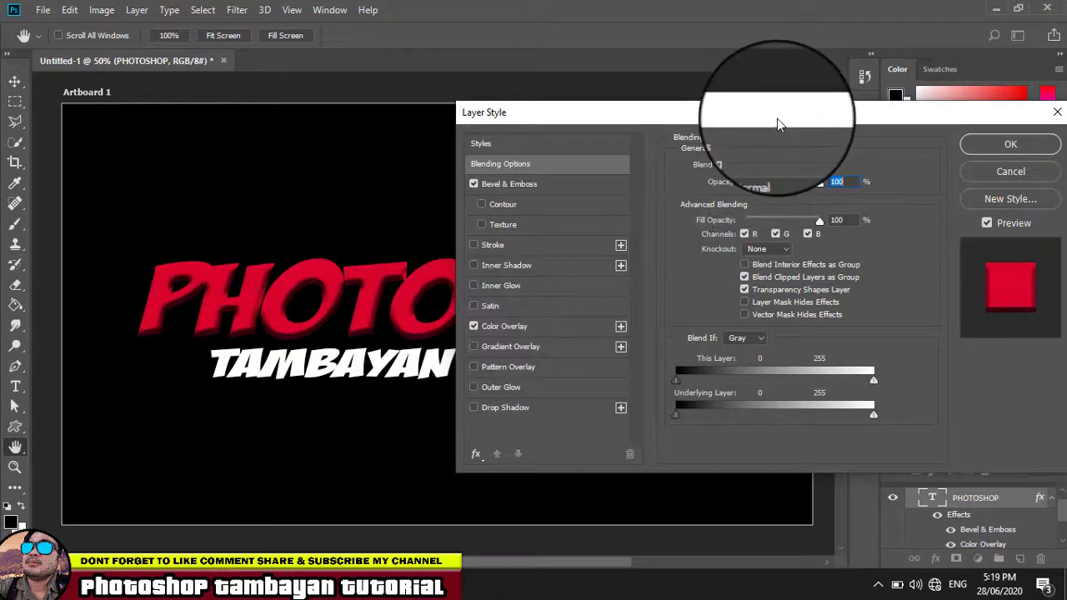
pyautogui.moveTo(776, 123); pyautogui.dragTo(787, 150)
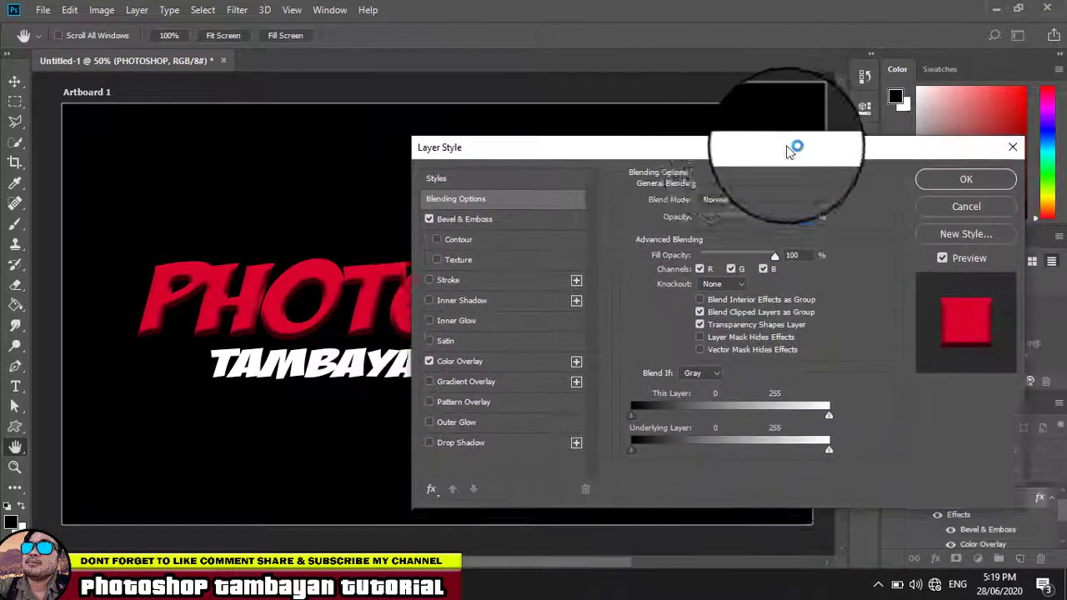
# - Add a white Outer Glow with Spread 0 and Size about 8 px, then apply the styles
pyautogui.click(536, 411)
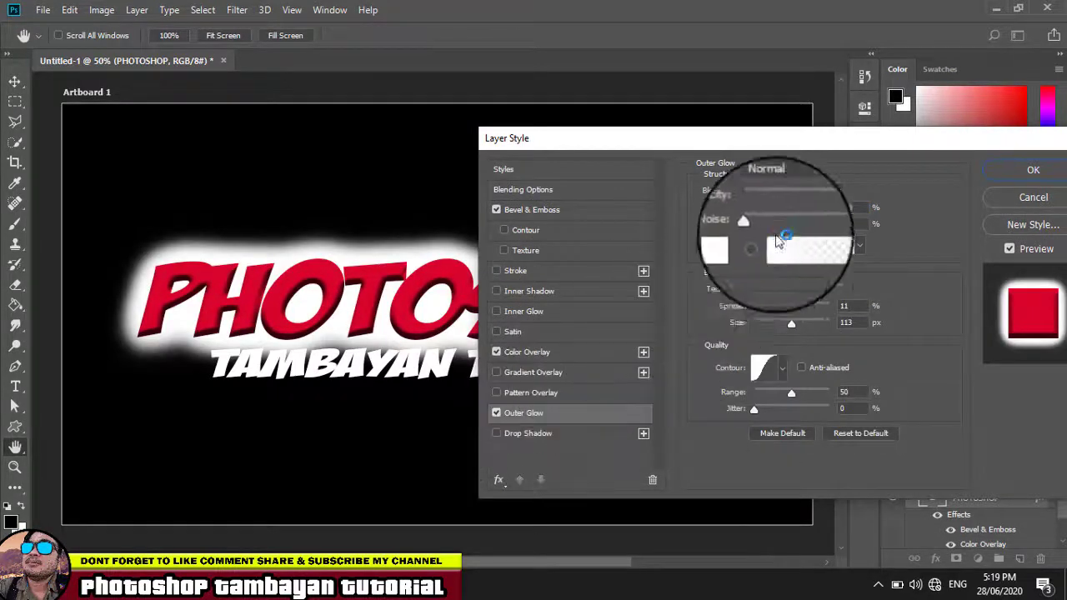
pyautogui.moveTo(761, 306); pyautogui.dragTo(750, 306)
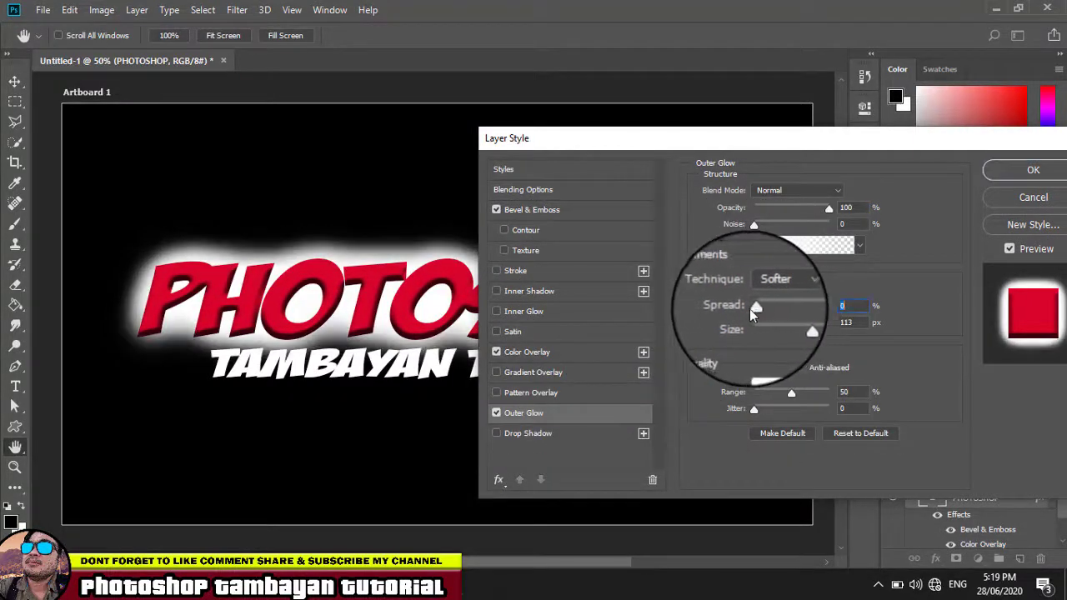
pyautogui.moveTo(806, 326); pyautogui.dragTo(757, 326)
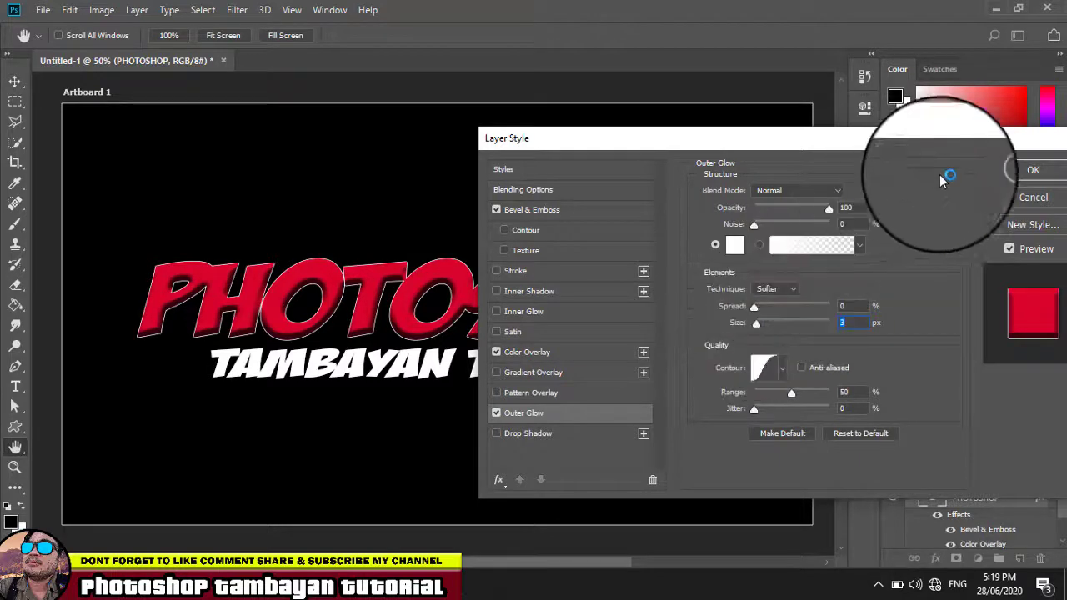
pyautogui.click(1013, 178)
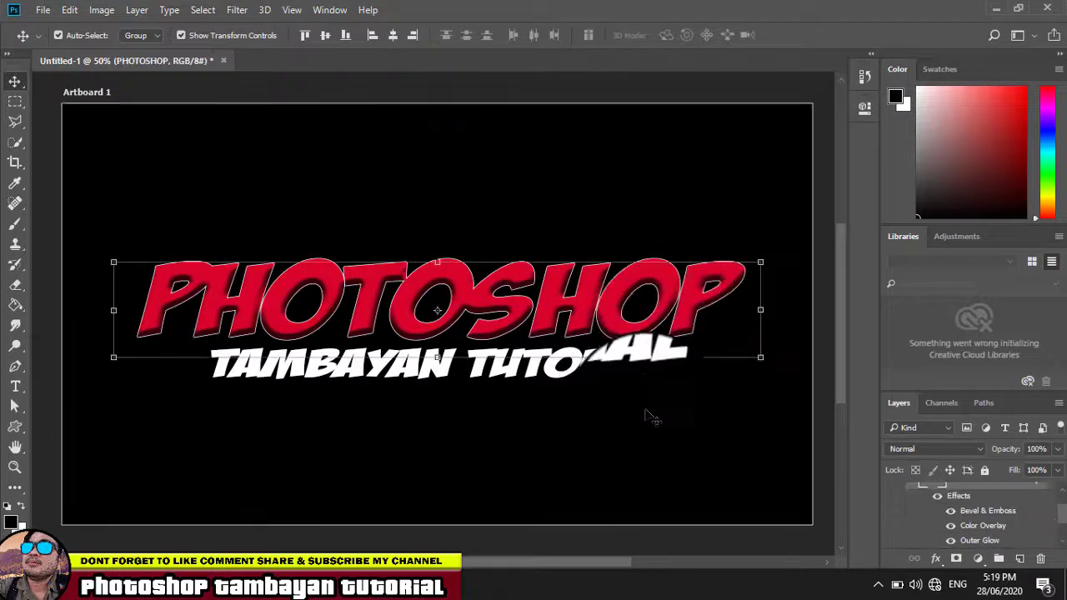
# - Select the TAMBAYAN TUTORIAL layer and give it a Bevel & Emboss in Layer Style
pyautogui.click(644, 373)
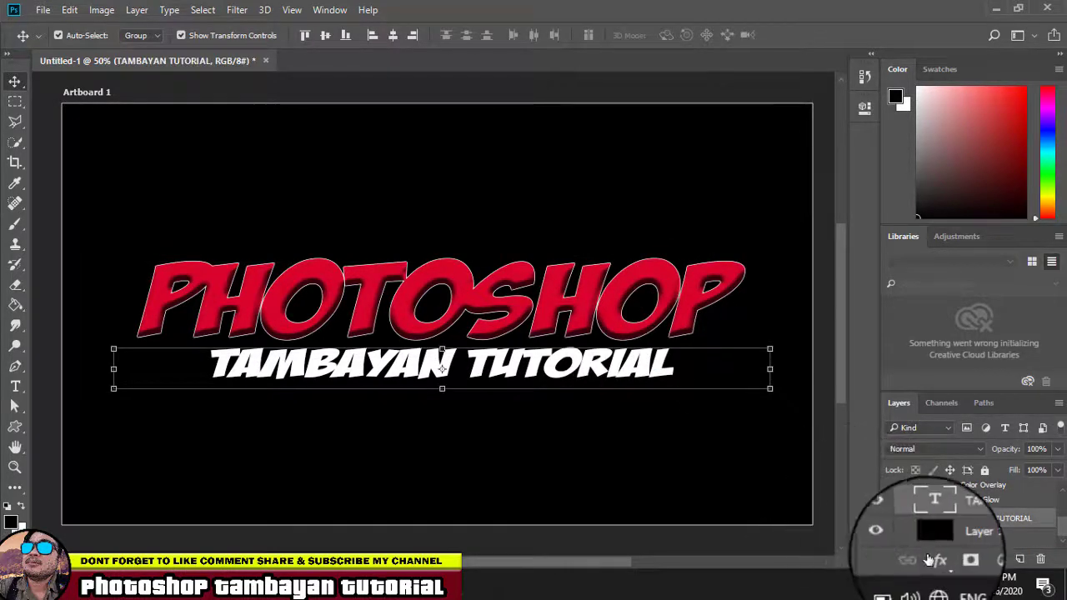
pyautogui.click(935, 558)
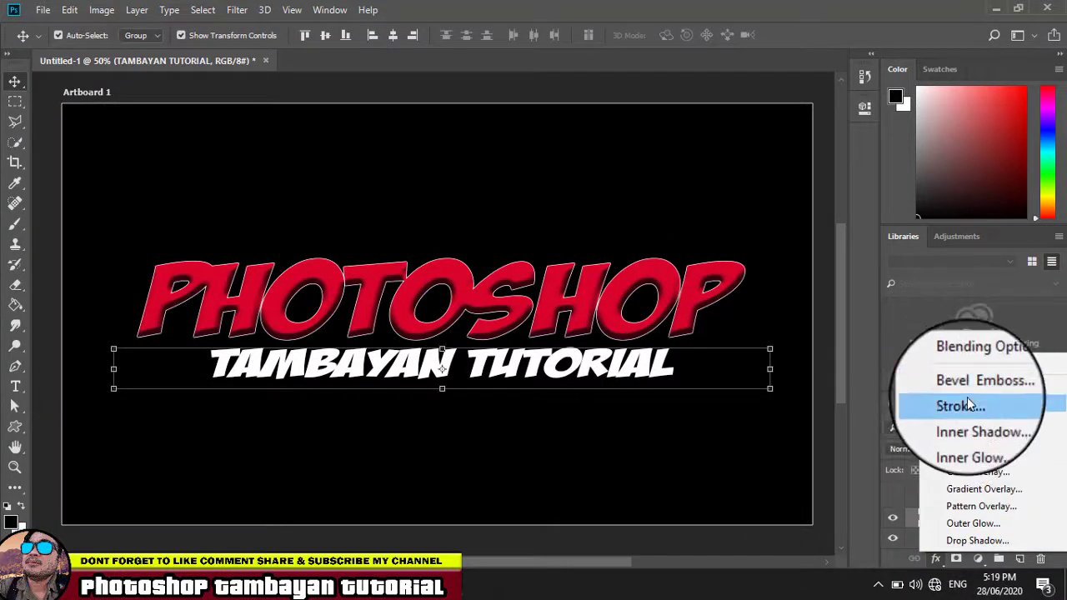
pyautogui.press('Escape')
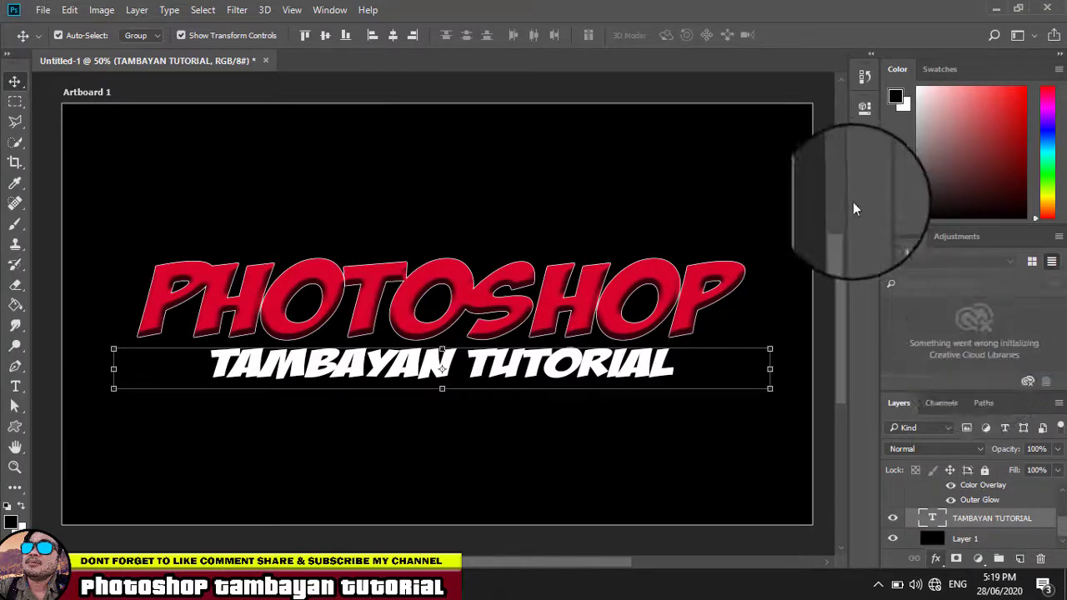
pyautogui.press('h')
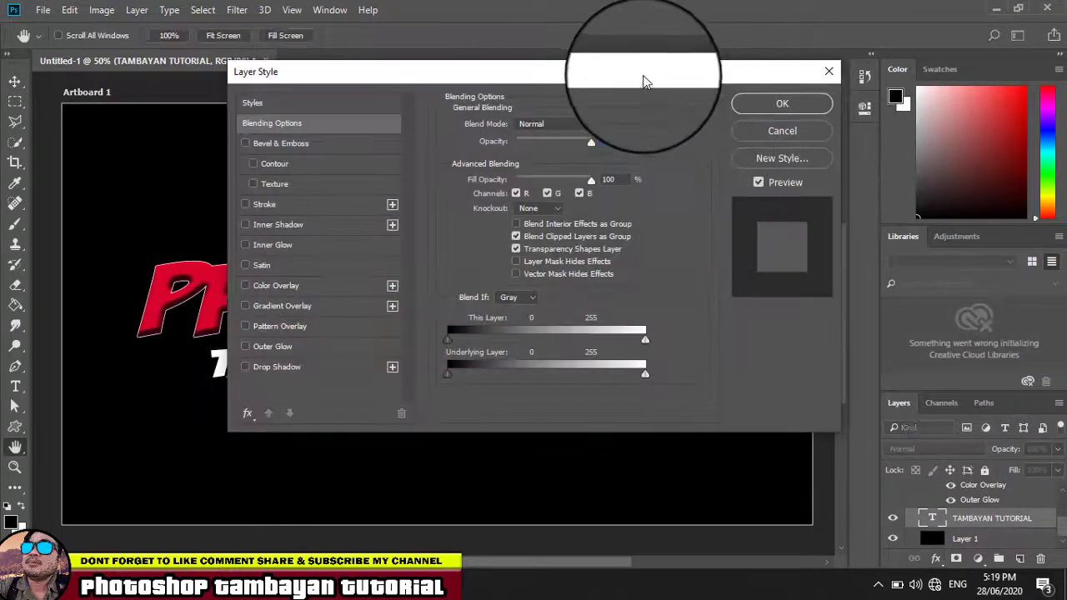
pyautogui.moveTo(642, 76); pyautogui.dragTo(960, 100)
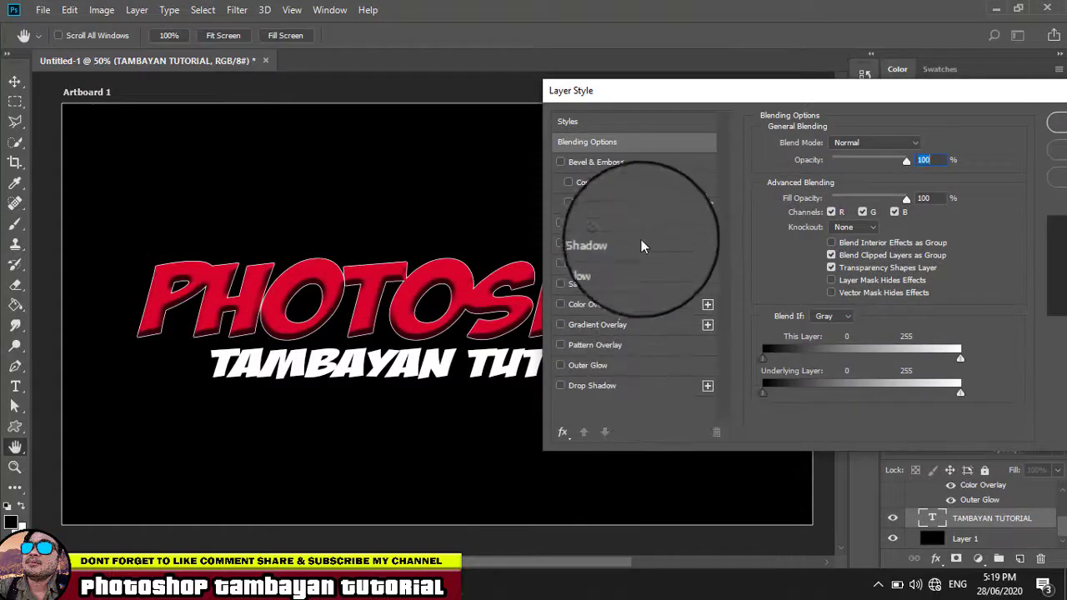
pyautogui.click(589, 166)
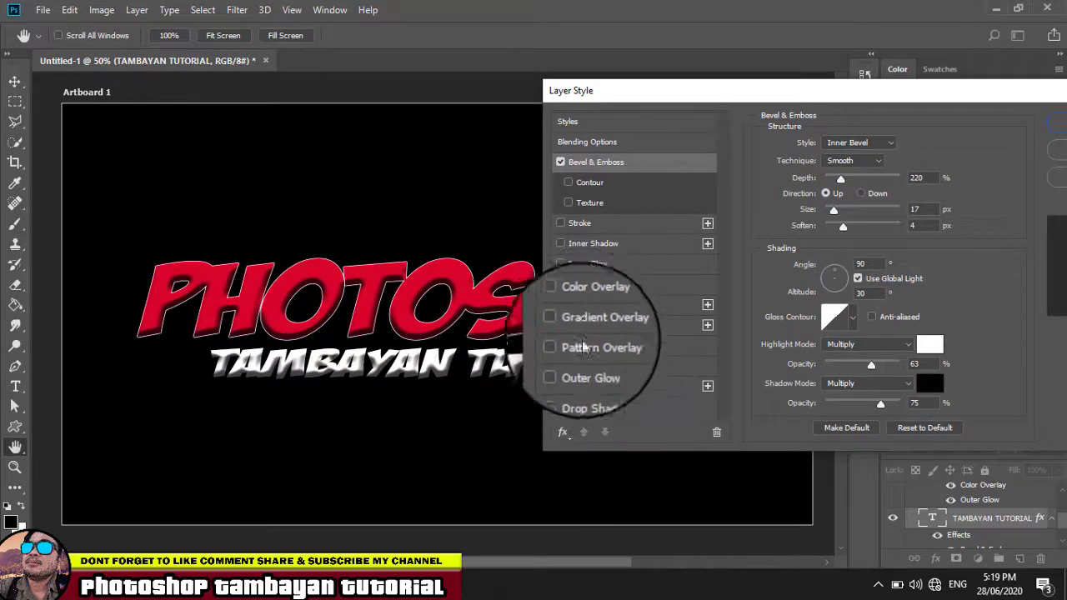
# - Add a Color Overlay to the subtitle set to yellow #ffd800
pyautogui.click(608, 305)
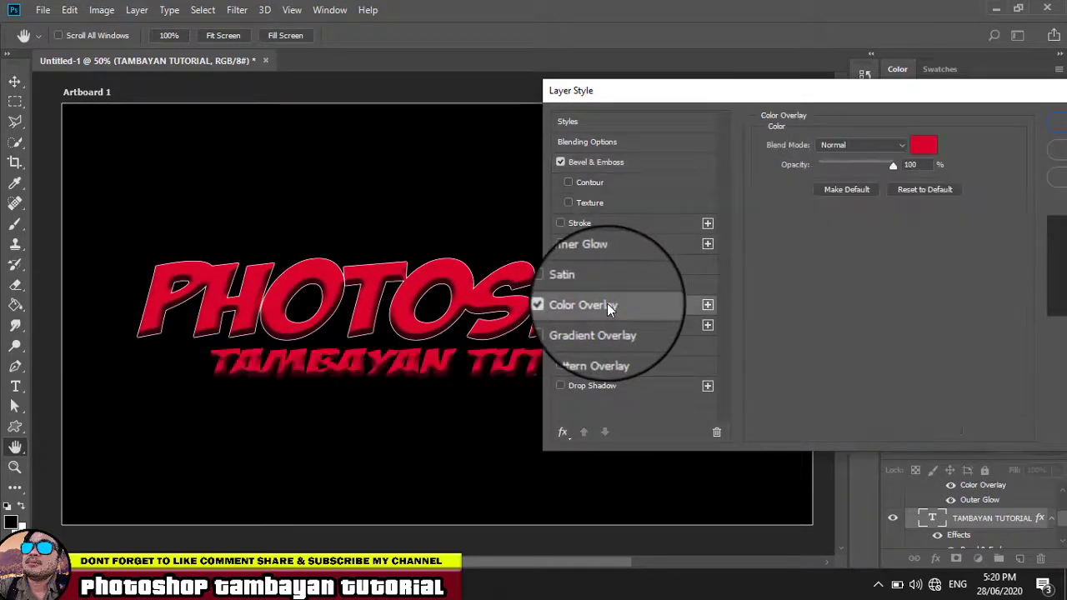
pyautogui.click(923, 145)
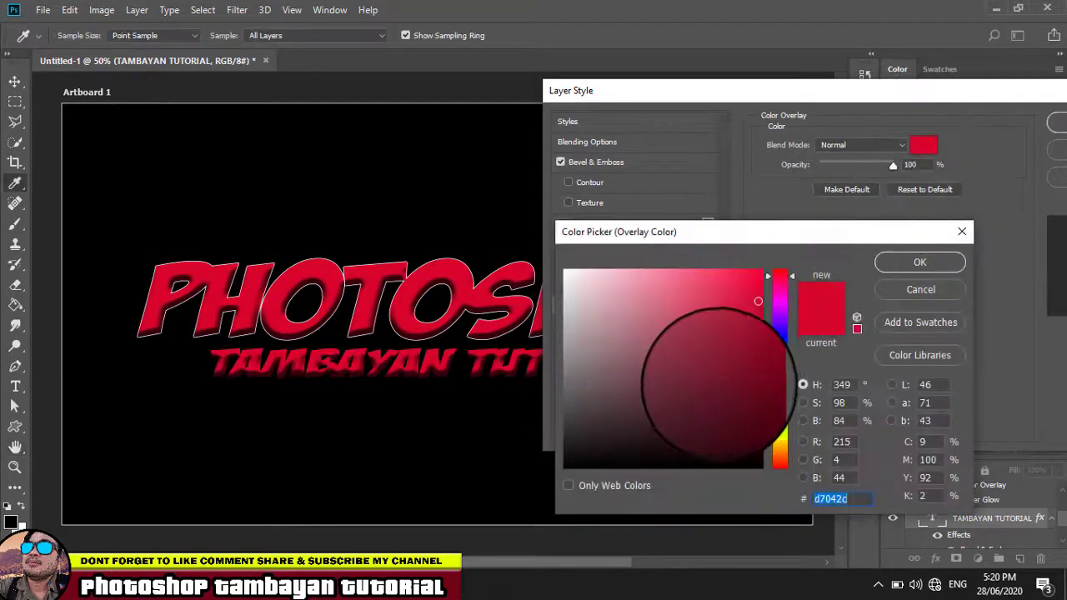
pyautogui.click(780, 365)
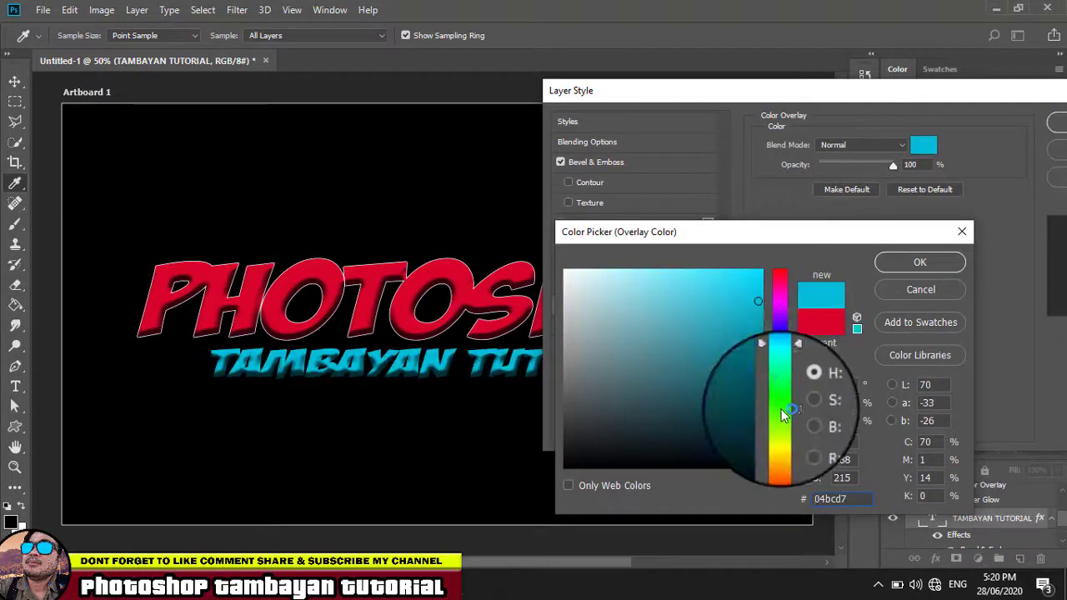
pyautogui.click(780, 409)
pyautogui.click(739, 282)
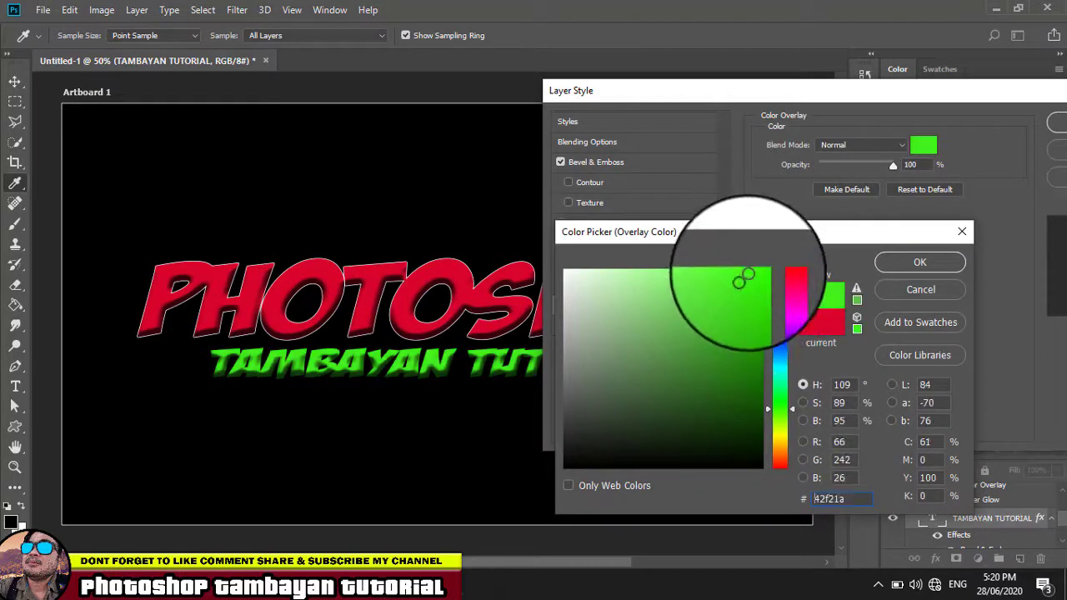
pyautogui.click(780, 441)
pyautogui.click(748, 273)
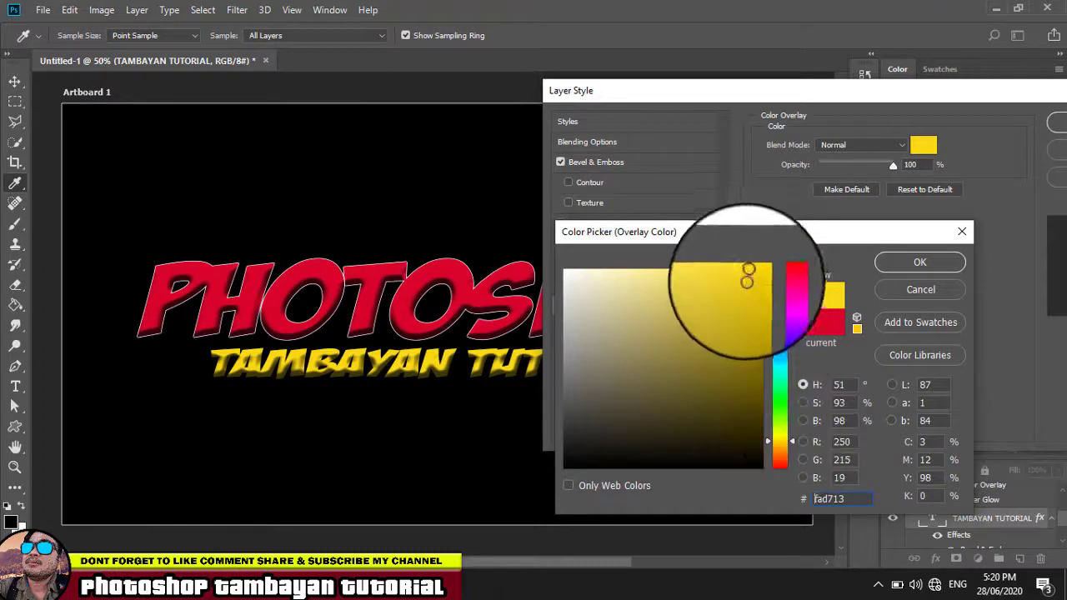
pyautogui.click(761, 271)
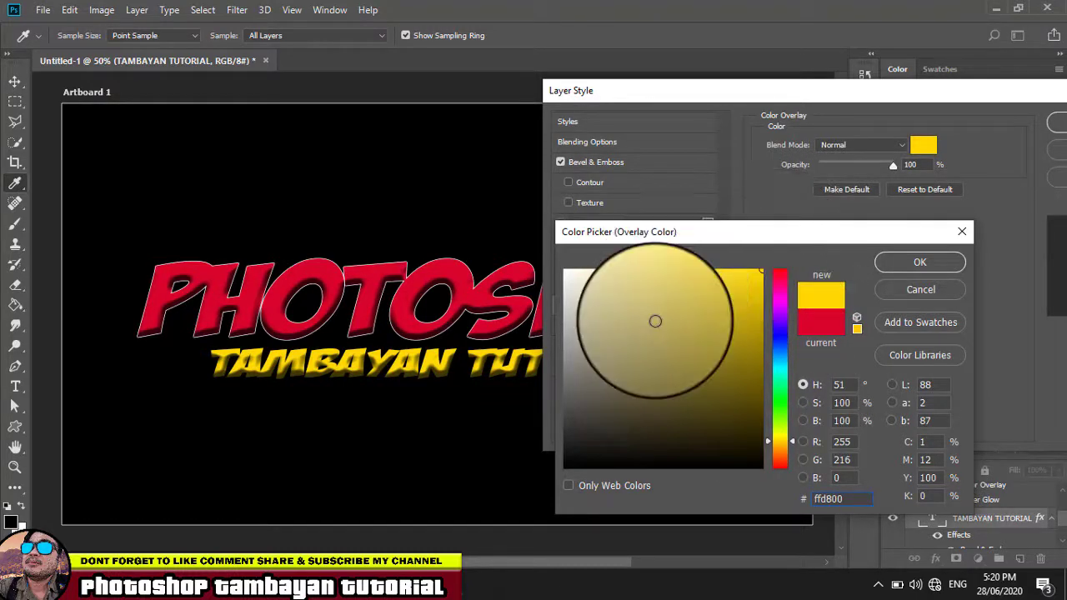
pyautogui.click(896, 263)
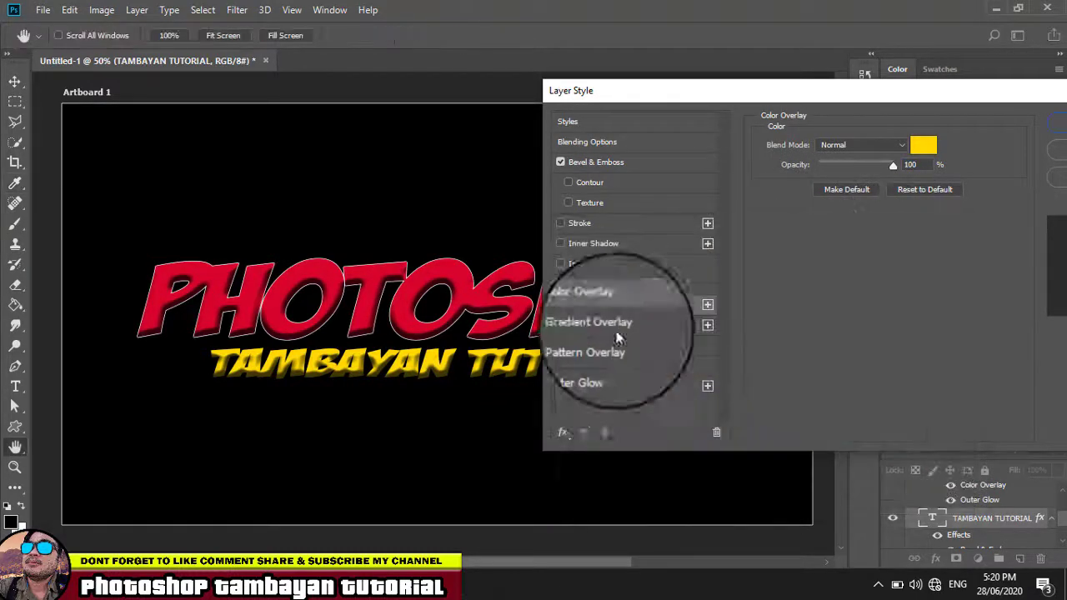
# - Add an Outer Glow to the subtitle with Size reduced to 0 px
pyautogui.click(592, 368)
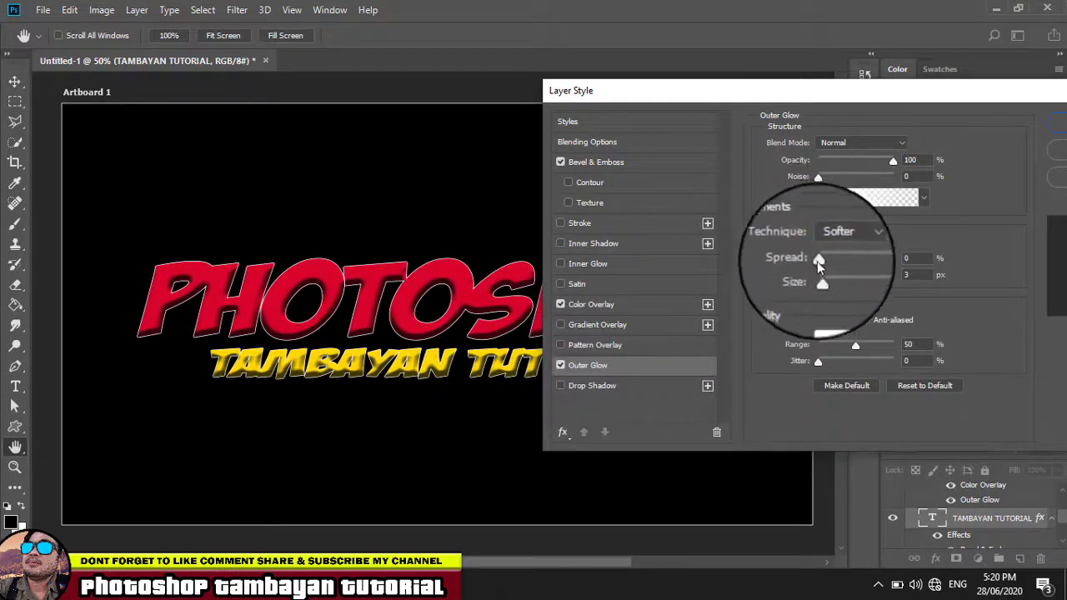
pyautogui.moveTo(823, 274); pyautogui.dragTo(803, 274)
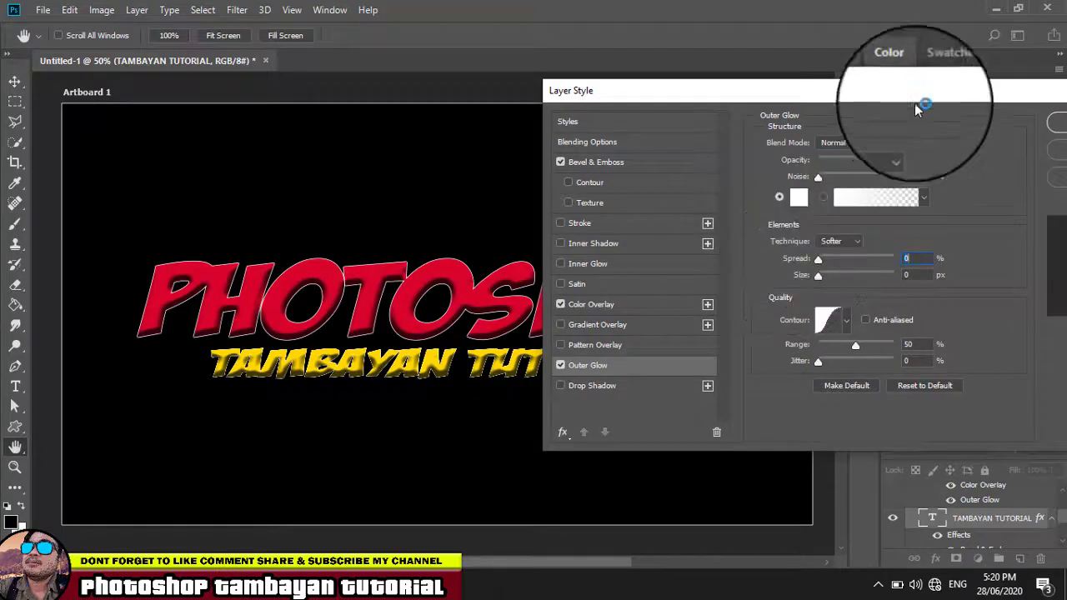
pyautogui.moveTo(917, 92); pyautogui.dragTo(783, 171)
# - Apply the text layer styles and select the PHOTOSHOP text layer
pyautogui.click(958, 191)
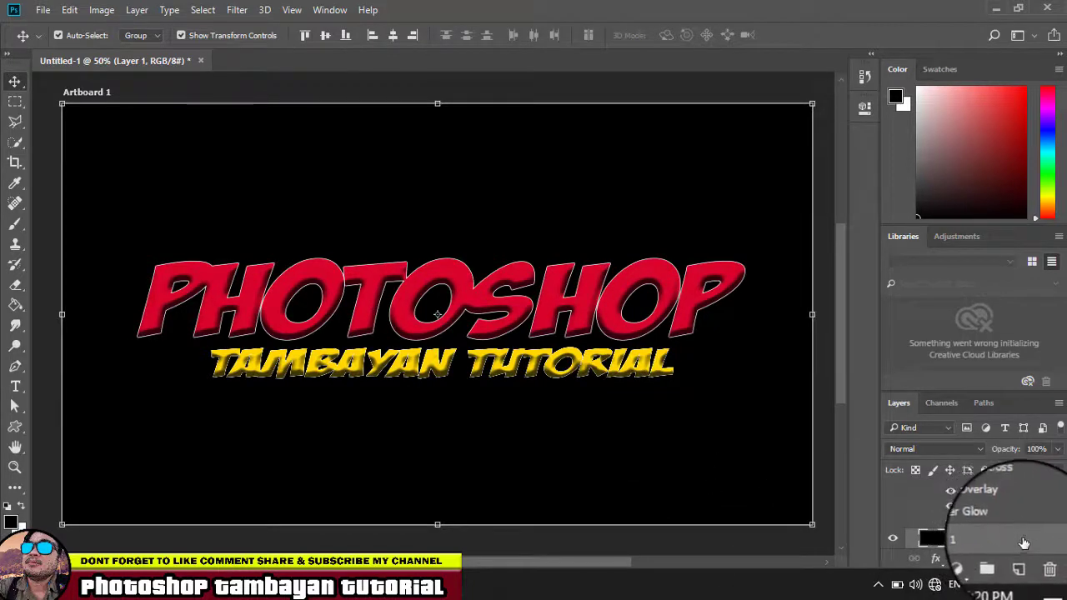
pyautogui.scroll(1, 1025, 525)
pyautogui.scroll(2, 1008, 527)
pyautogui.scroll(-3, 1009, 525)
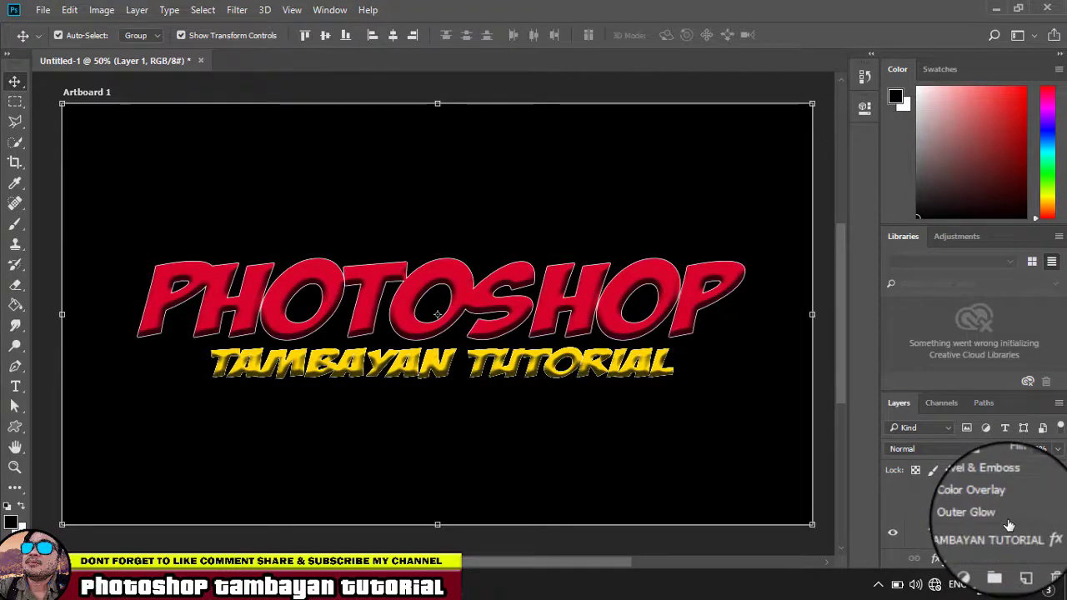
pyautogui.scroll(3, 1008, 525)
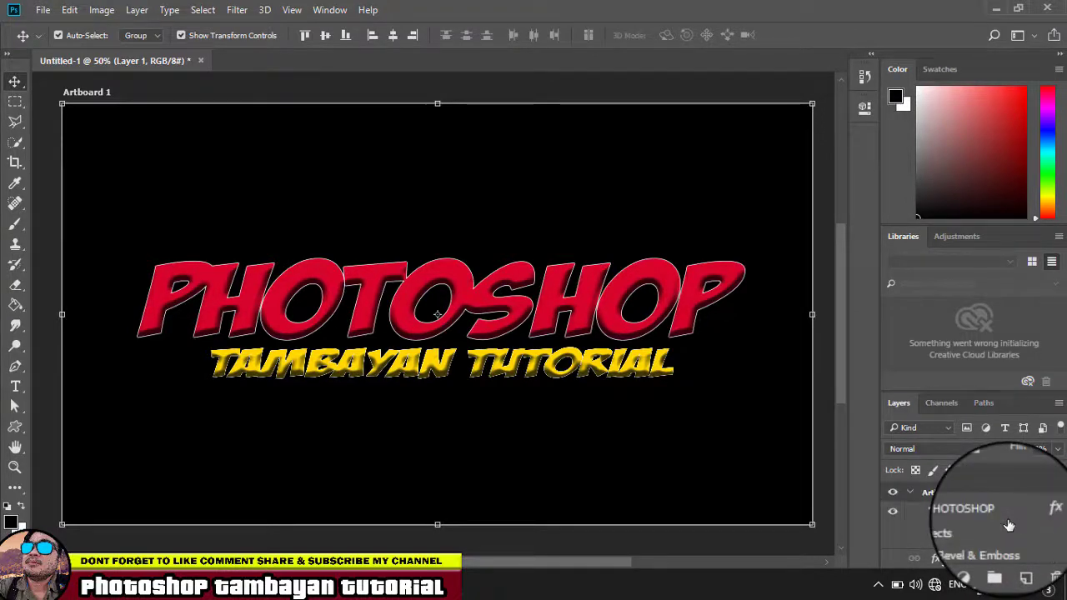
pyautogui.click(1009, 510)
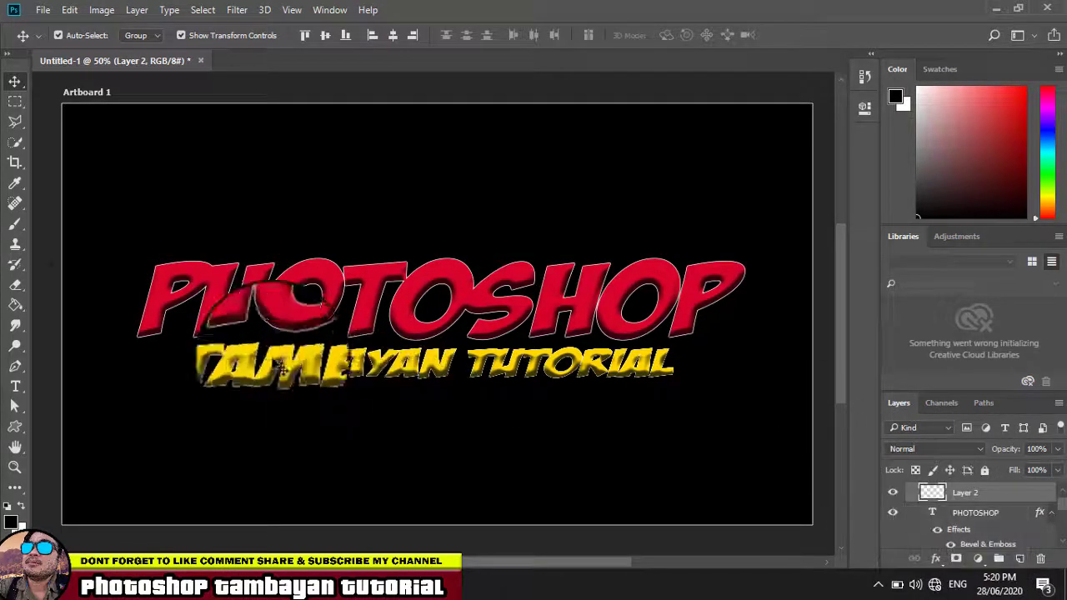
# - Fill the new Layer 2 solid black with the Paint Bucket
pyautogui.click(15, 306)
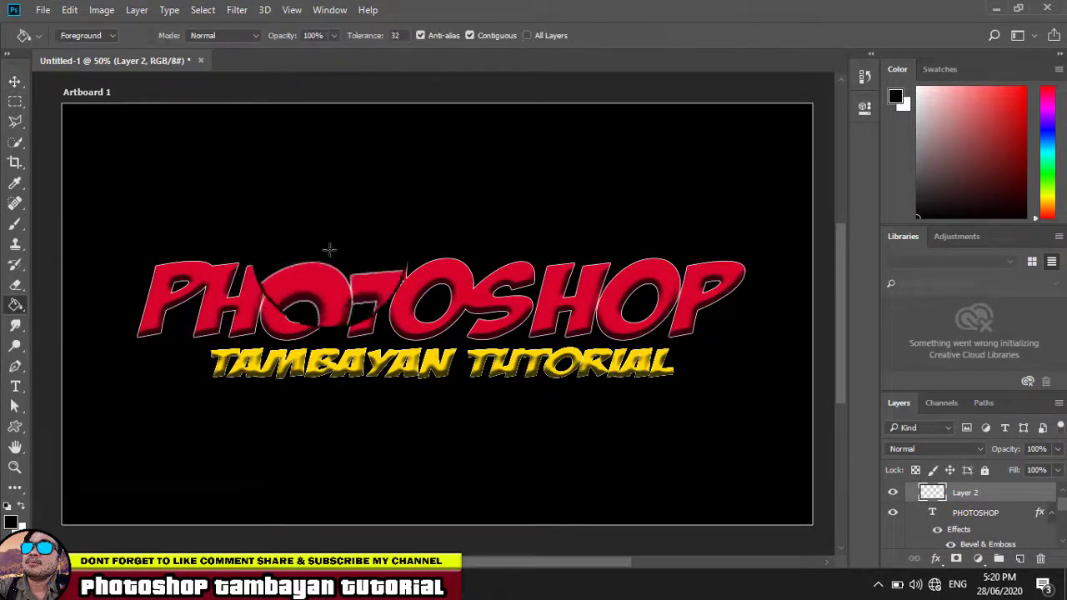
pyautogui.click(327, 144)
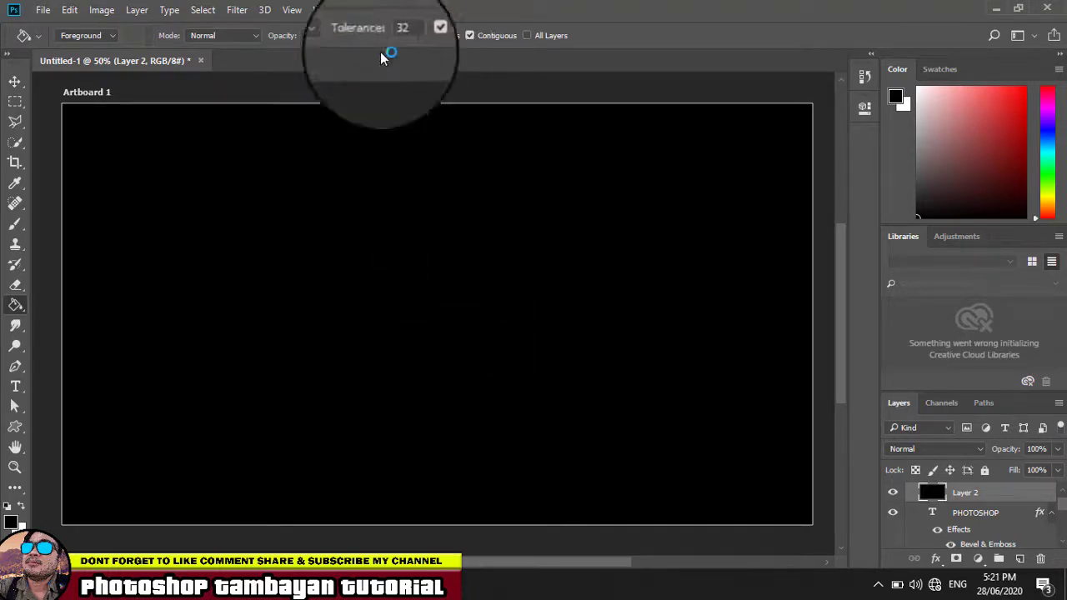
pyautogui.click(238, 10)
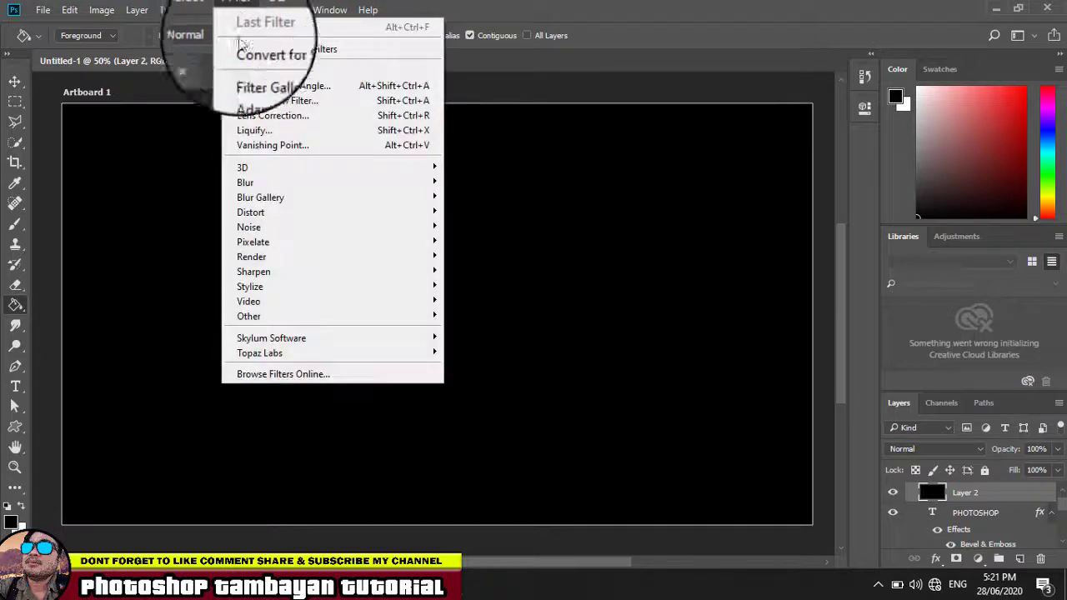
pyautogui.moveTo(250, 260)
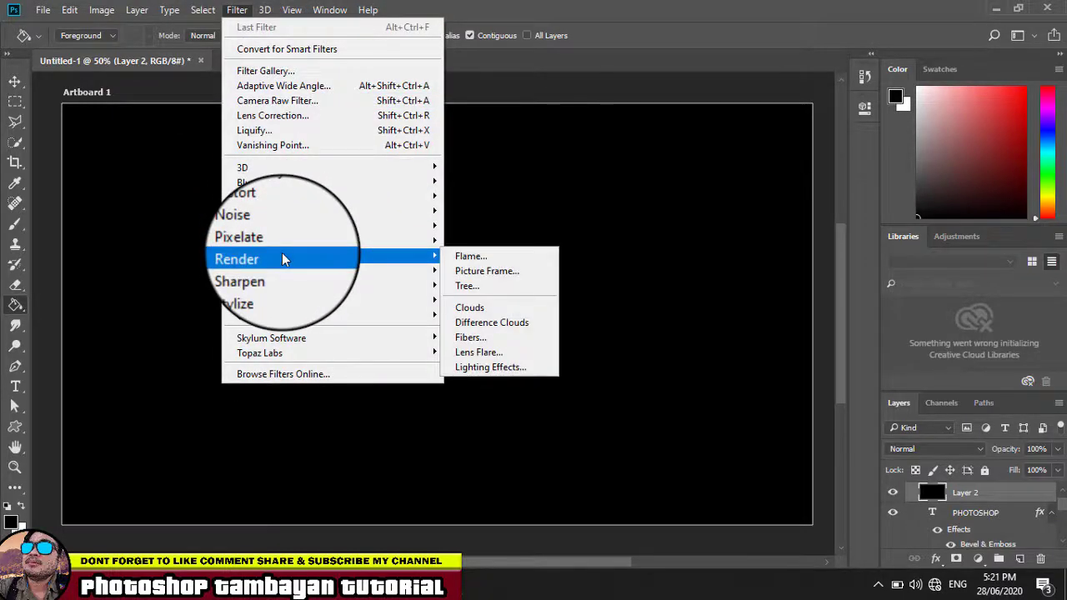
# - Render a 50-300mm Zoom lens flare at 110% brightness, left of the artboard centre
pyautogui.click(492, 354)
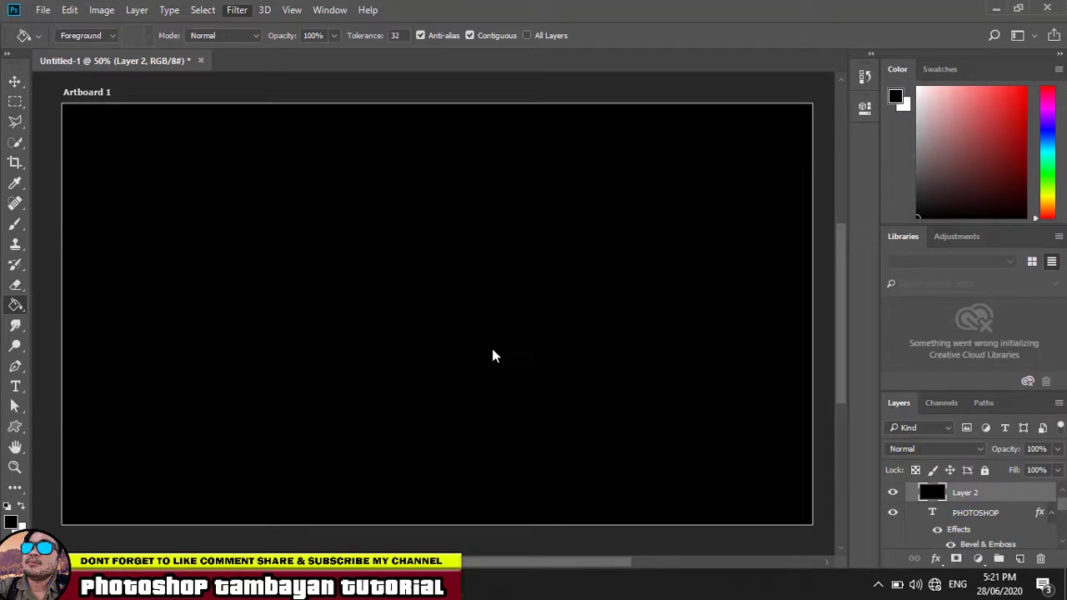
pyautogui.moveTo(434, 181); pyautogui.dragTo(450, 196)
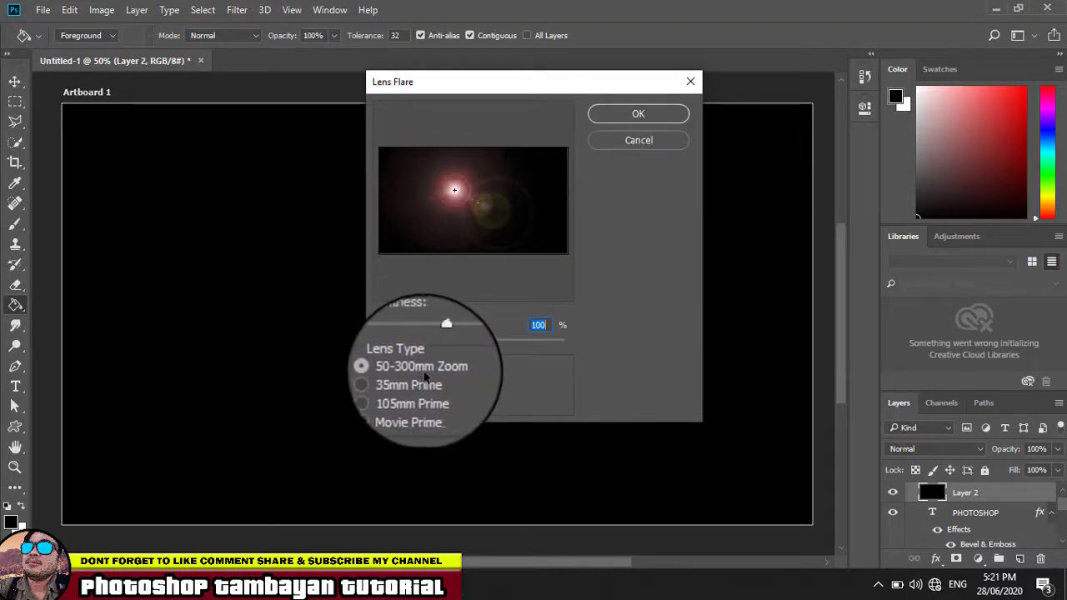
pyautogui.click(421, 380)
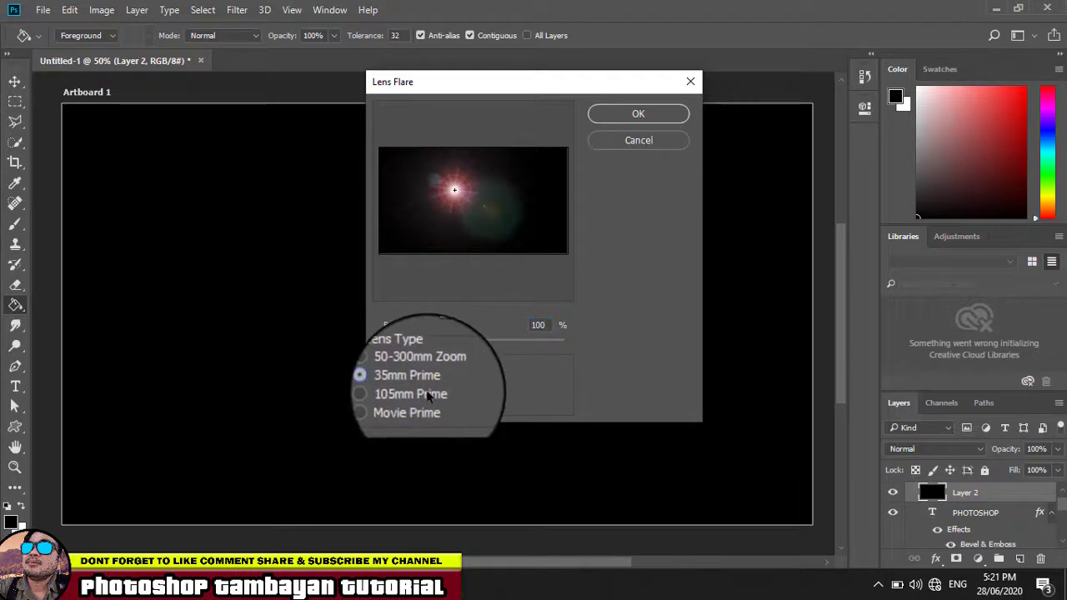
pyautogui.click(430, 404)
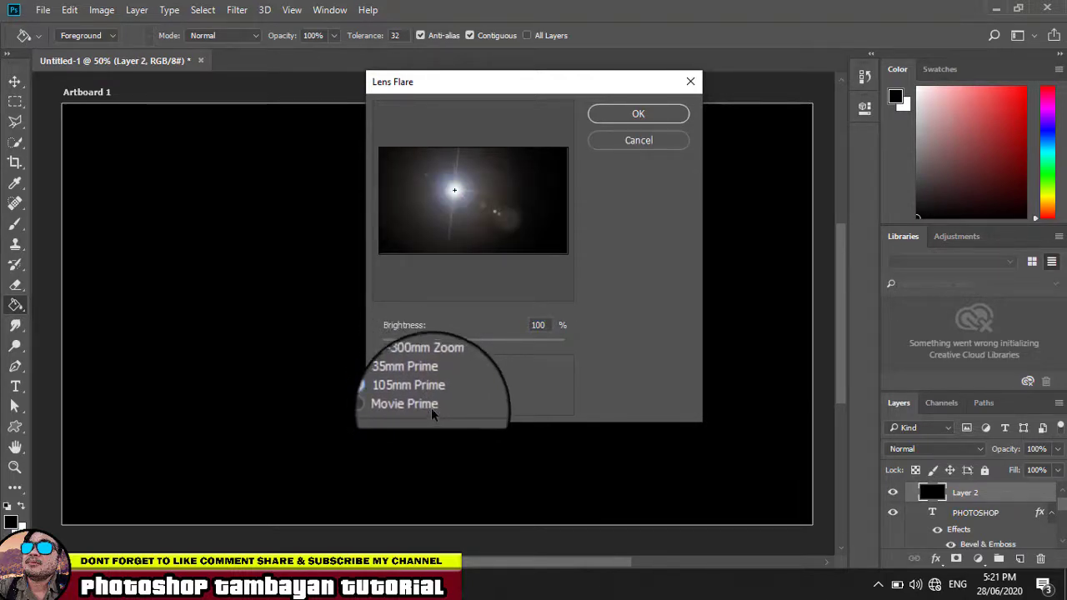
pyautogui.click(430, 408)
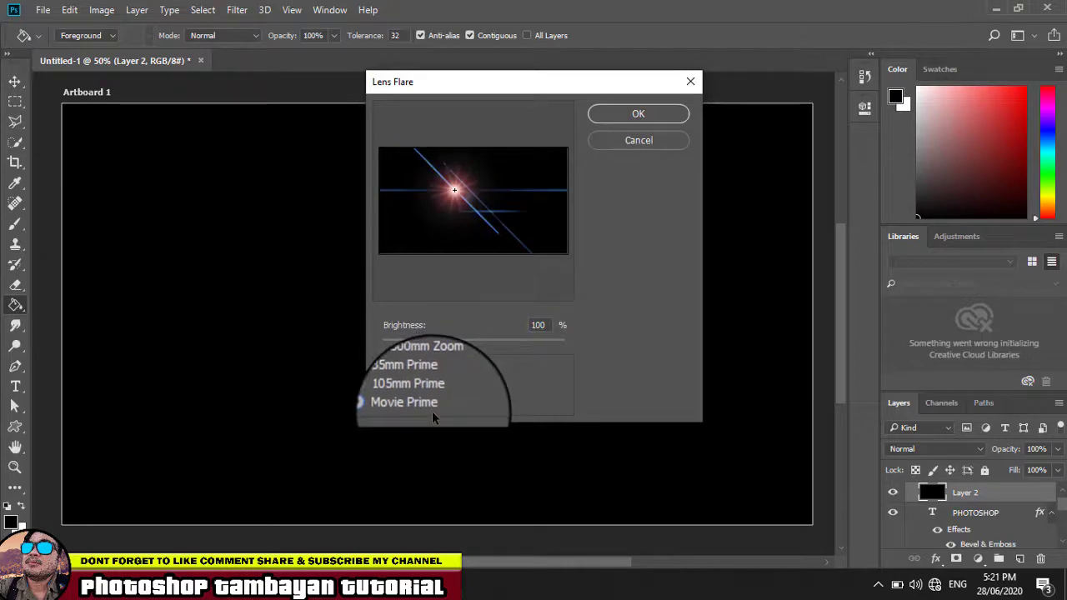
pyautogui.click(439, 373)
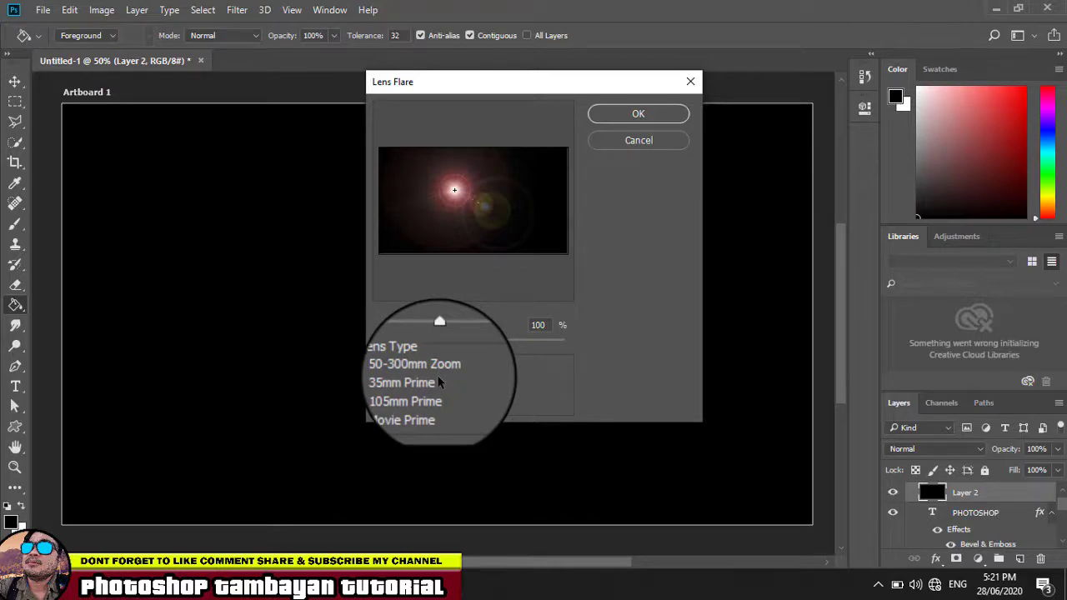
pyautogui.moveTo(437, 337); pyautogui.dragTo(452, 339)
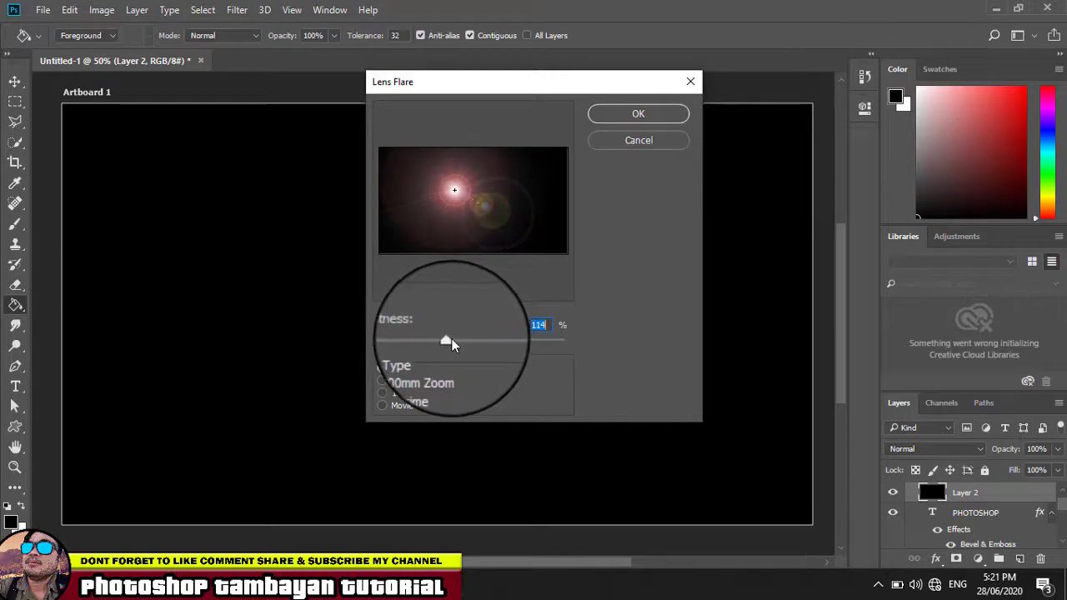
pyautogui.click(620, 109)
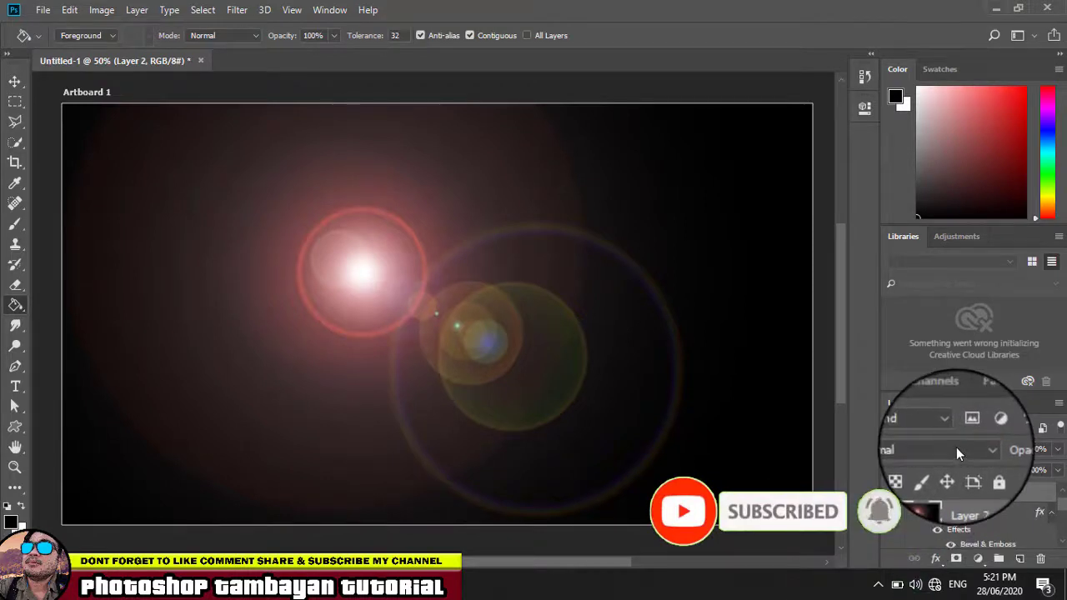
# - Change Layer 2's blend mode from Multiply to Screen
pyautogui.click(957, 448)
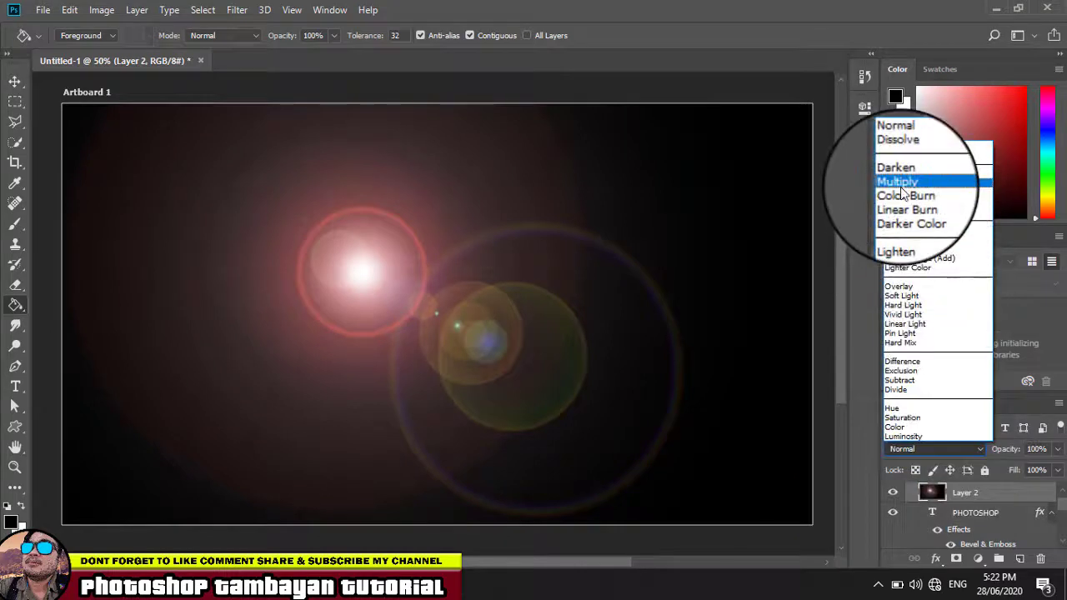
pyautogui.click(898, 184)
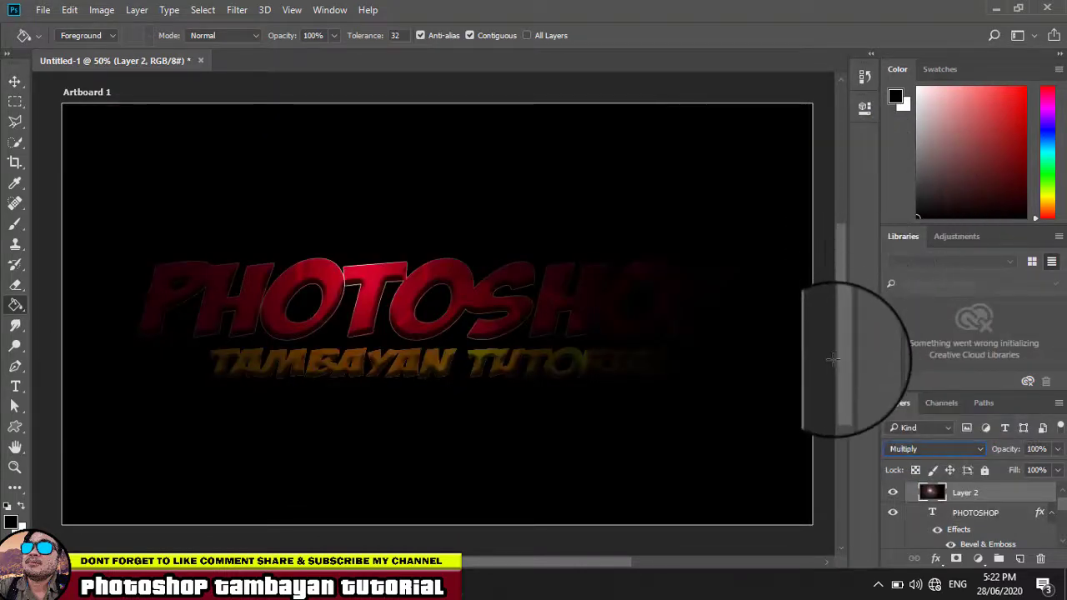
pyautogui.click(944, 448)
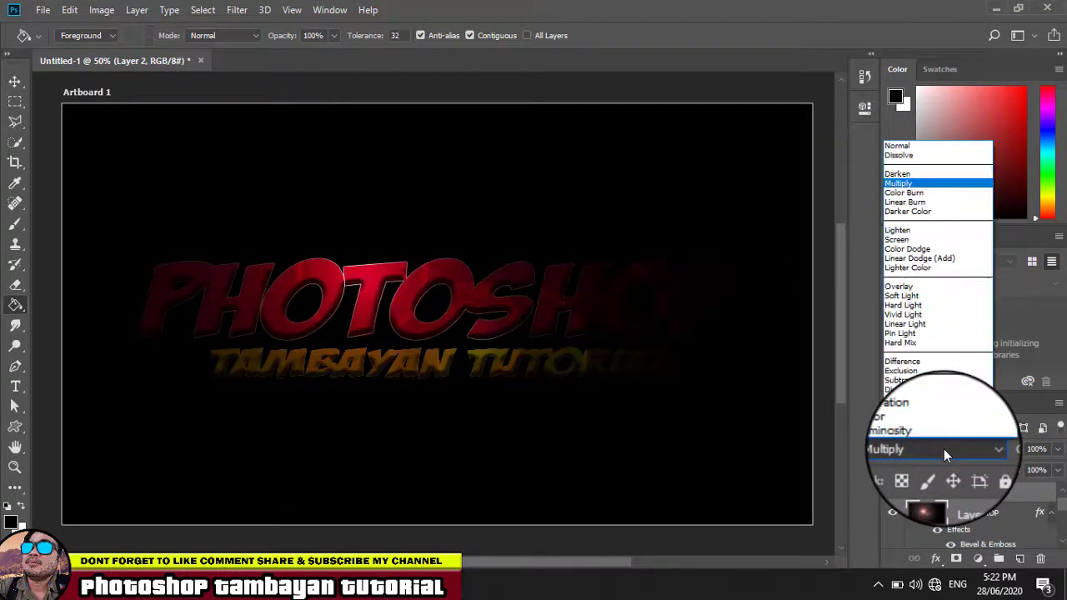
pyautogui.click(943, 448)
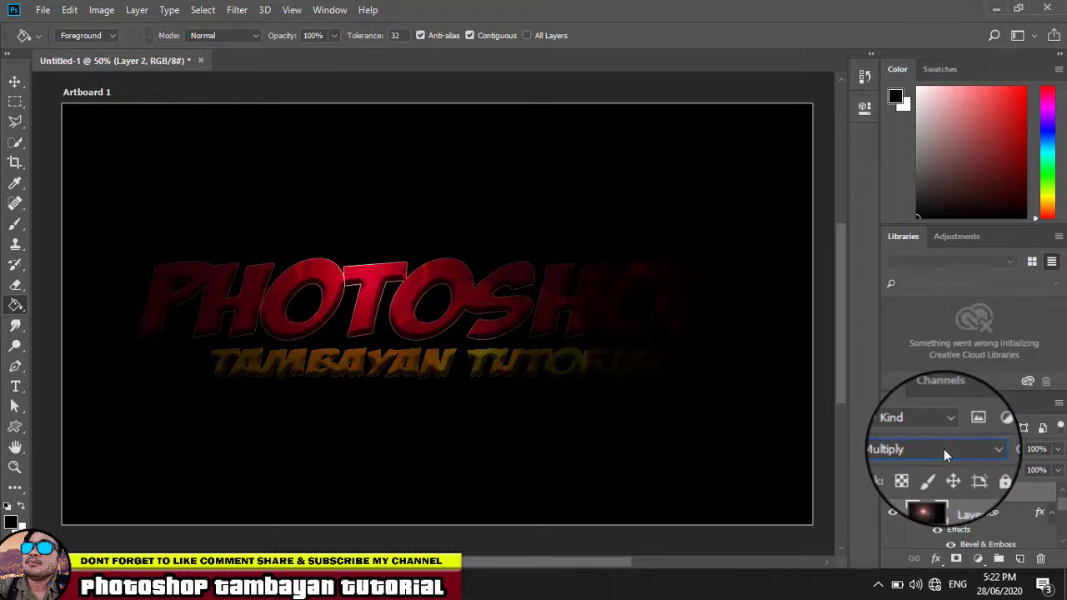
pyautogui.click(943, 448)
pyautogui.click(944, 448)
pyautogui.scroll(-1, 946, 455)
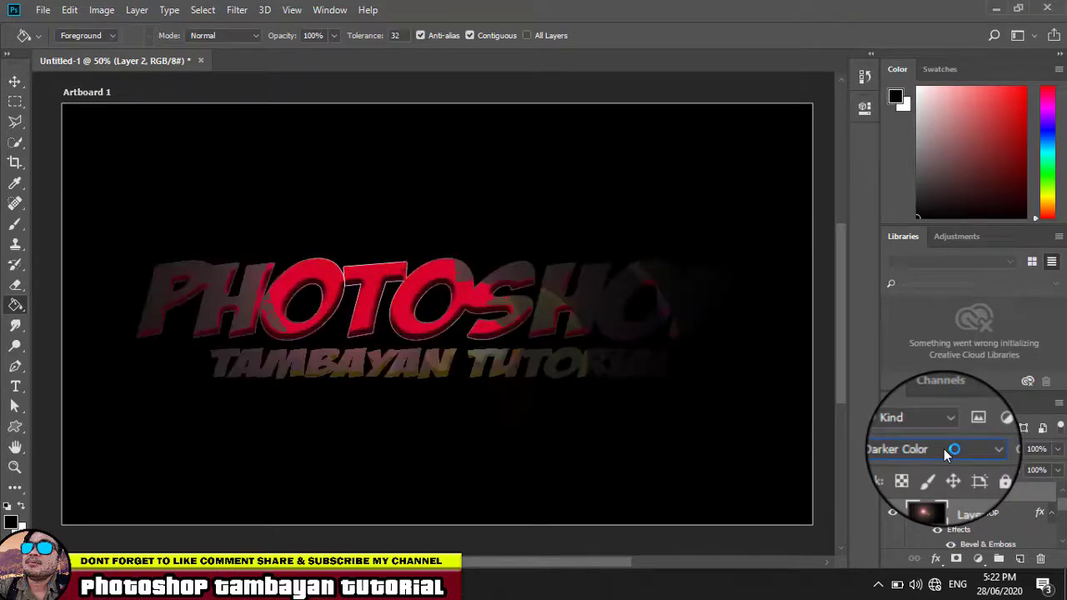
pyautogui.scroll(-1, 946, 455)
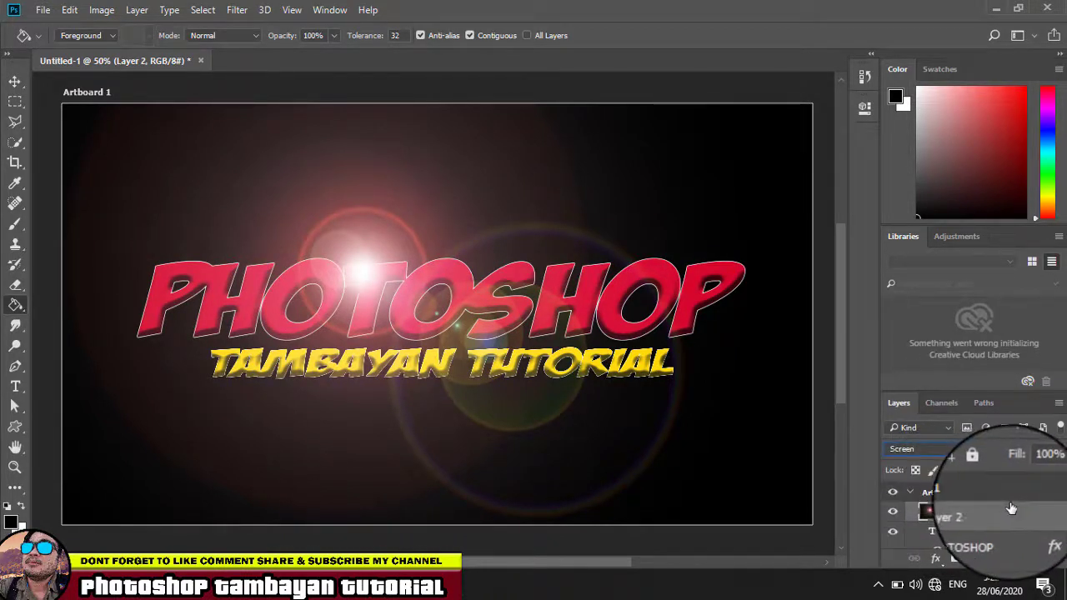
# - Shrink the lens-flare layer and move it toward the top-left with a transform
pyautogui.click(14, 80)
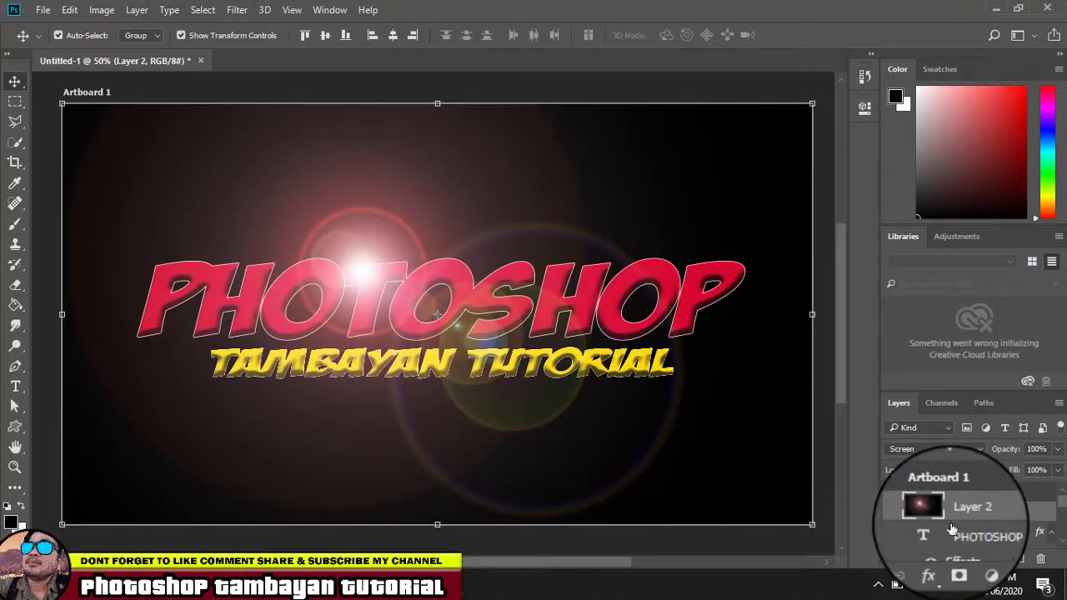
pyautogui.scroll(-2, 951, 528)
pyautogui.scroll(3, 950, 528)
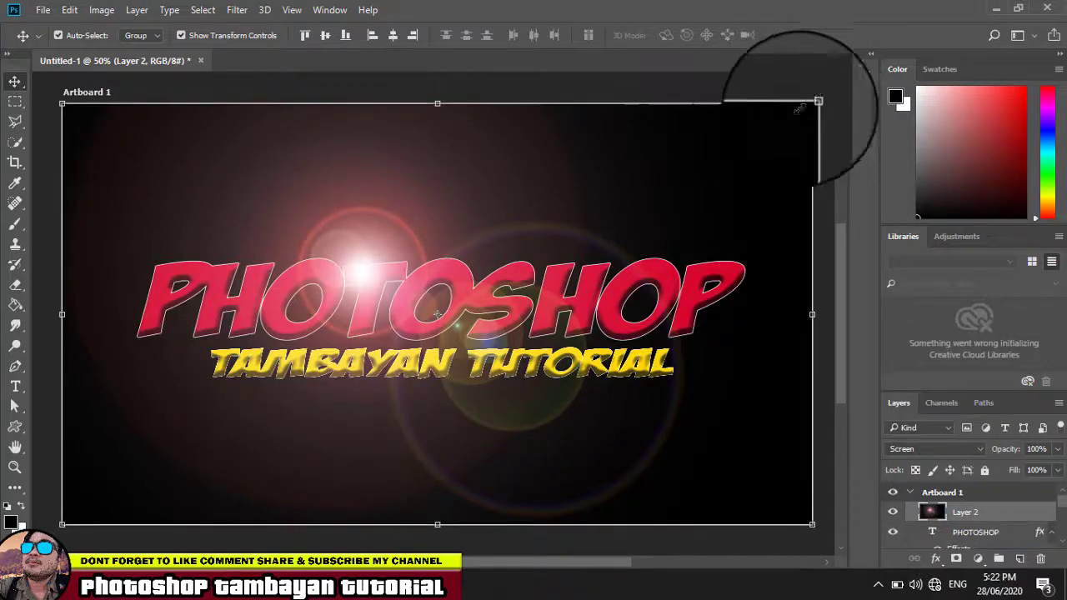
pyautogui.moveTo(816, 97); pyautogui.dragTo(686, 174)
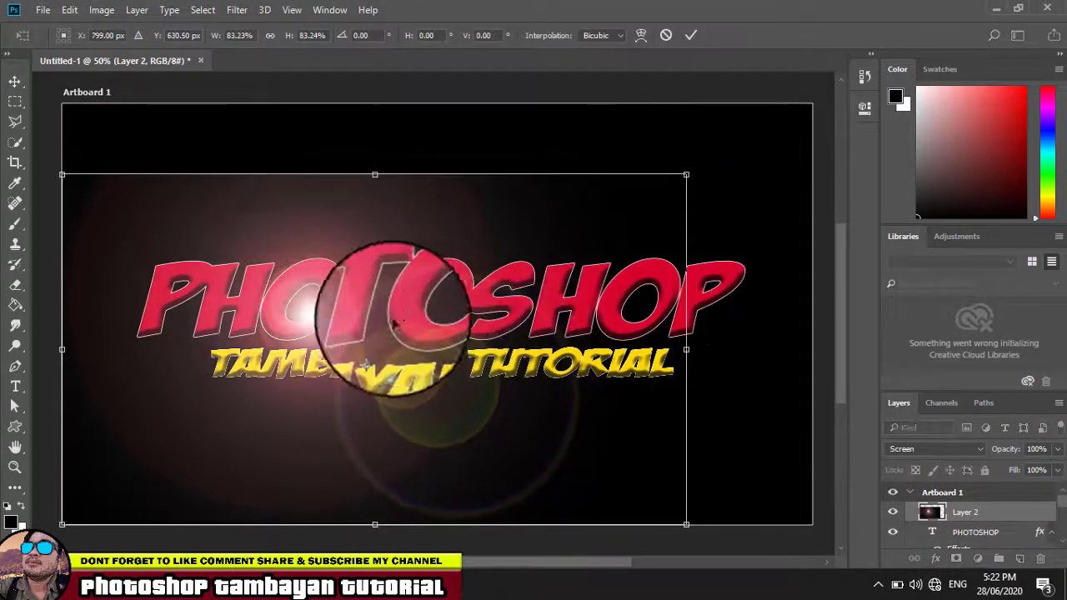
pyautogui.moveTo(299, 287)
pyautogui.mouseDown()
pyautogui.moveTo(275, 231)
pyautogui.moveTo(193, 230)
pyautogui.moveTo(236, 197)
pyautogui.moveTo(284, 241)
pyautogui.moveTo(185, 220)
pyautogui.mouseUp()
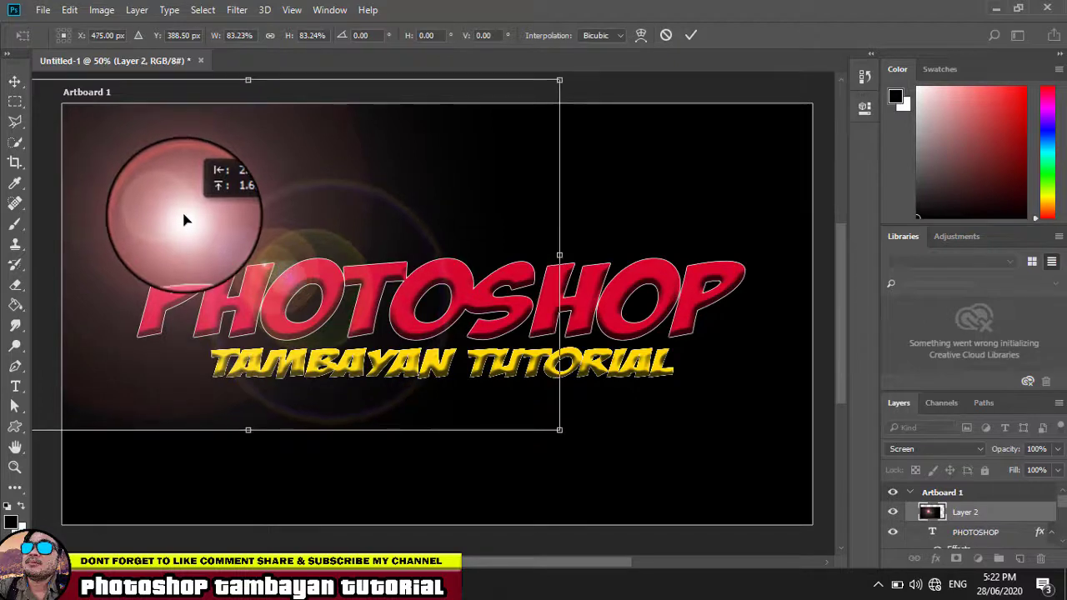
pyautogui.moveTo(560, 430)
pyautogui.mouseDown()
pyautogui.moveTo(563, 444)
pyautogui.moveTo(572, 428)
pyautogui.moveTo(613, 460)
pyautogui.moveTo(594, 438)
pyautogui.moveTo(678, 478)
pyautogui.moveTo(697, 502)
pyautogui.moveTo(463, 379)
pyautogui.moveTo(418, 342)
pyautogui.moveTo(426, 367)
pyautogui.mouseUp()
pyautogui.press('Return')
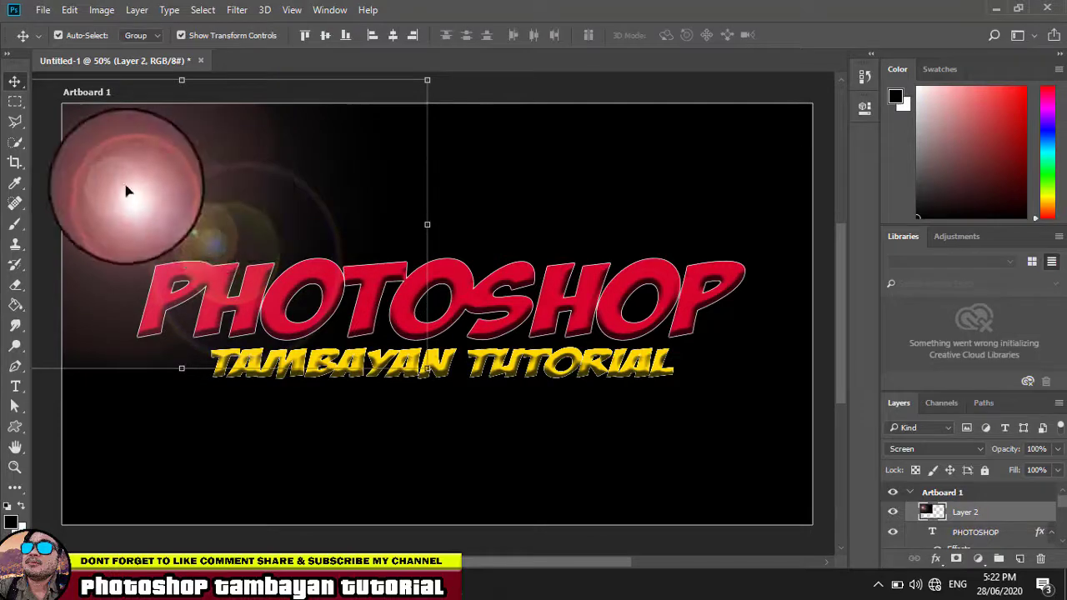
# - Enlarge the flare to about 174% and place its core over PHOTOSHOP's left letters
pyautogui.moveTo(127, 192)
pyautogui.mouseDown()
pyautogui.moveTo(161, 232)
pyautogui.moveTo(159, 208)
pyautogui.mouseUp()
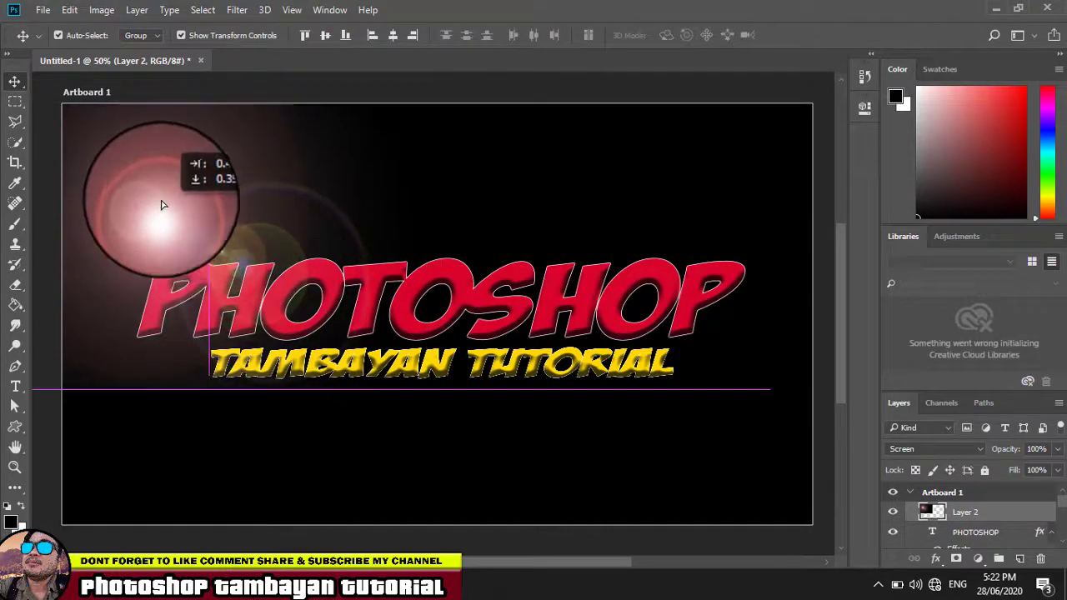
pyautogui.moveTo(455, 377)
pyautogui.mouseDown()
pyautogui.moveTo(829, 551)
pyautogui.moveTo(798, 552)
pyautogui.moveTo(776, 541)
pyautogui.moveTo(838, 541)
pyautogui.moveTo(811, 541)
pyautogui.mouseUp()
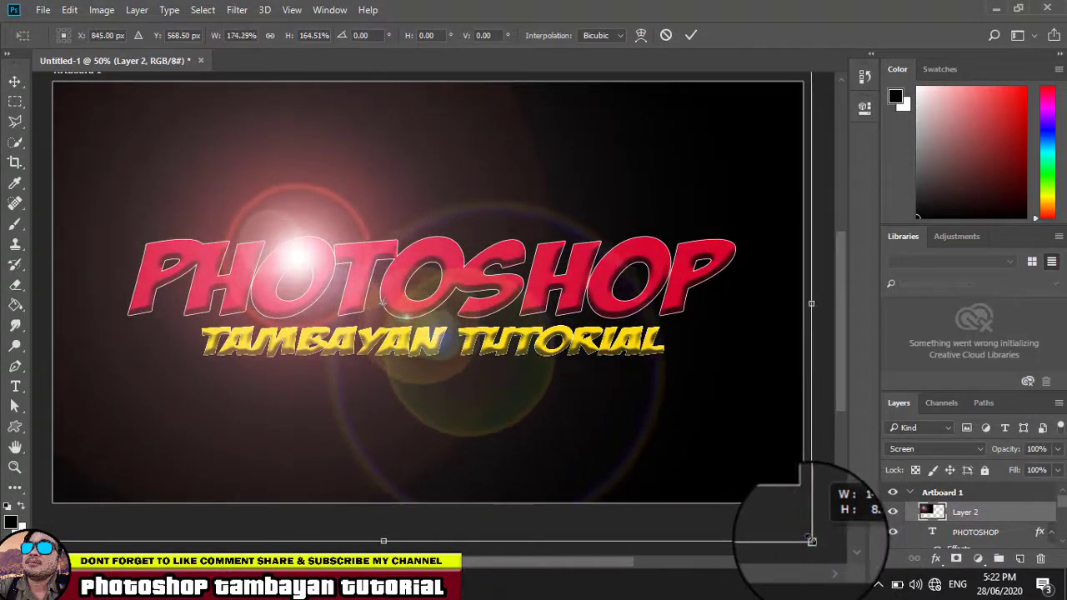
pyautogui.press('Return')
pyautogui.moveTo(381, 309); pyautogui.dragTo(289, 250)
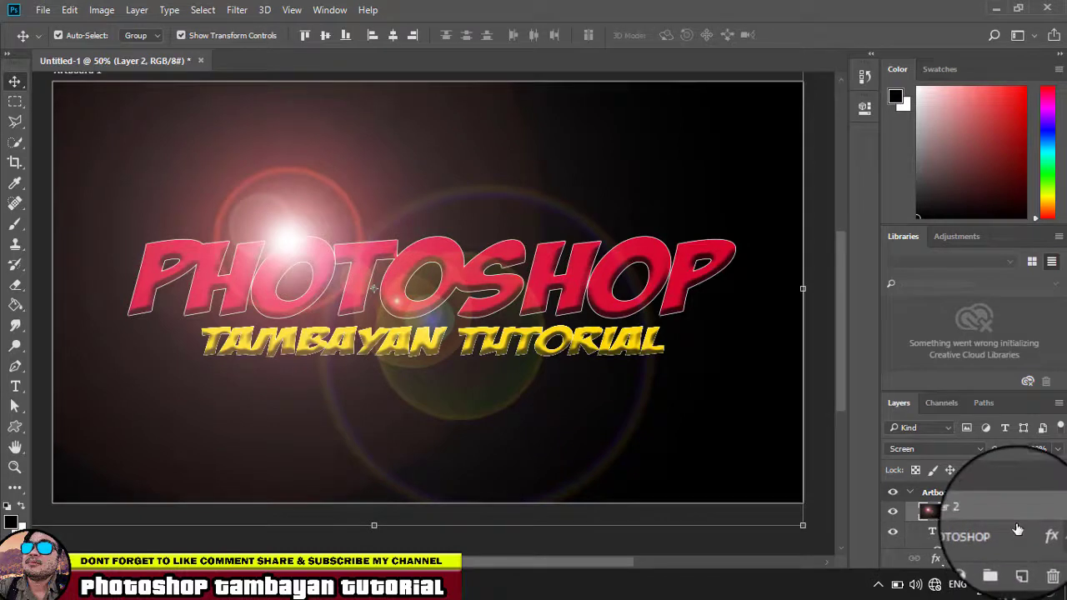
# - Select the black background layer, Layer 1, in the Layers panel
pyautogui.scroll(-2, 1015, 517)
pyautogui.scroll(1, 1015, 517)
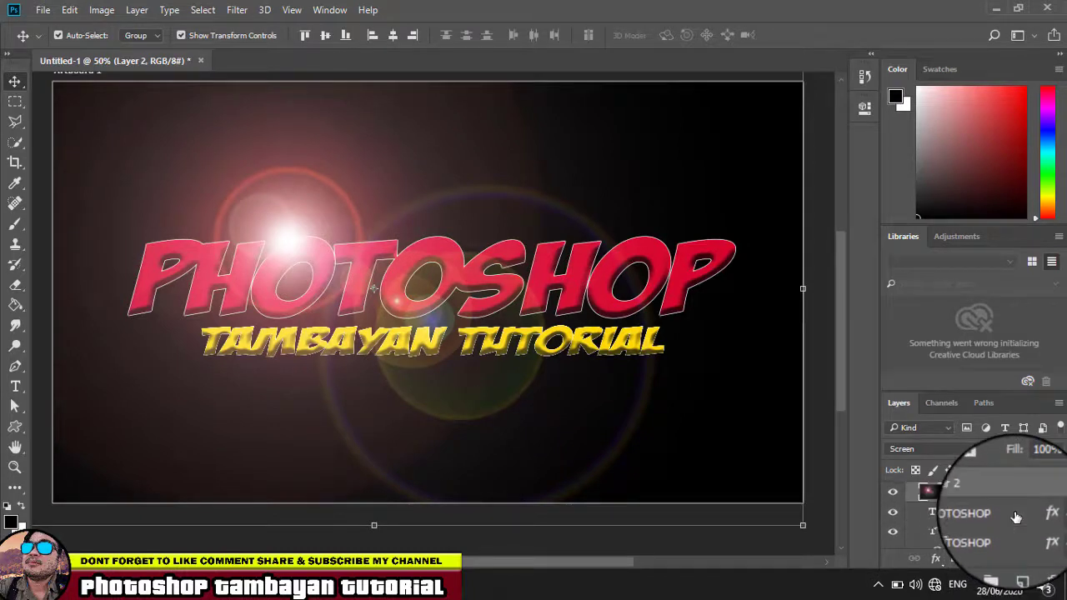
pyautogui.scroll(1, 1015, 517)
pyautogui.scroll(-2, 1015, 517)
pyautogui.scroll(-1, 1015, 517)
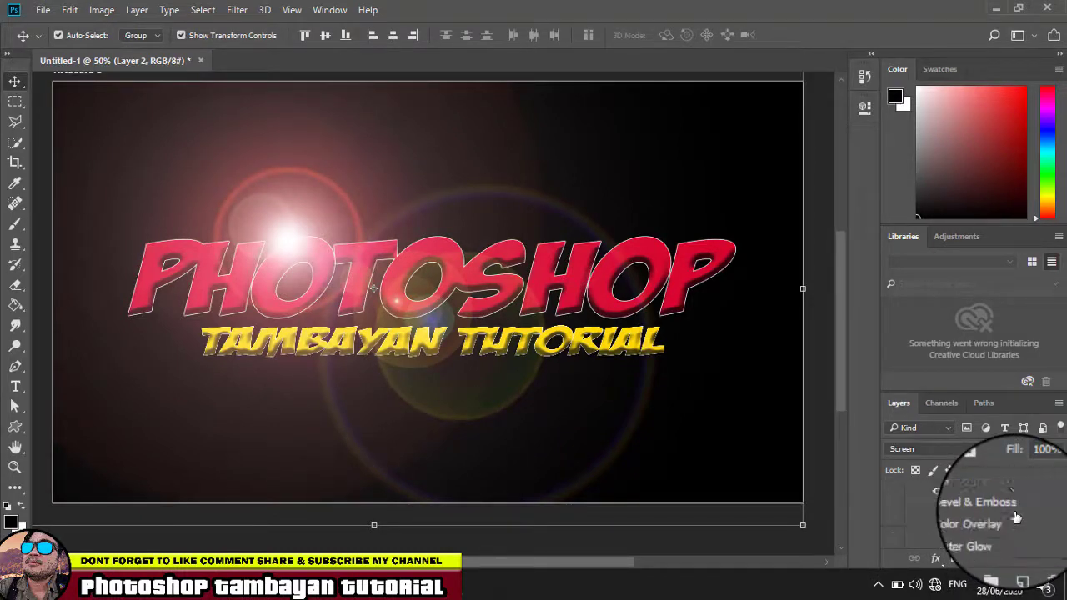
pyautogui.scroll(-1, 1015, 516)
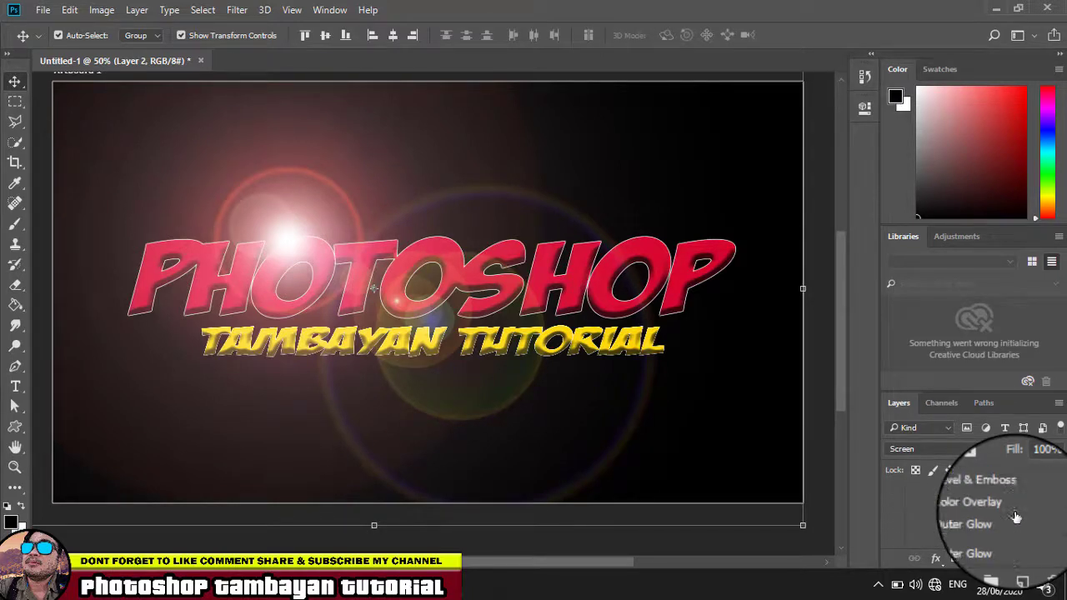
pyautogui.scroll(-1, 1015, 517)
pyautogui.scroll(-1, 1015, 517)
pyautogui.click(933, 540)
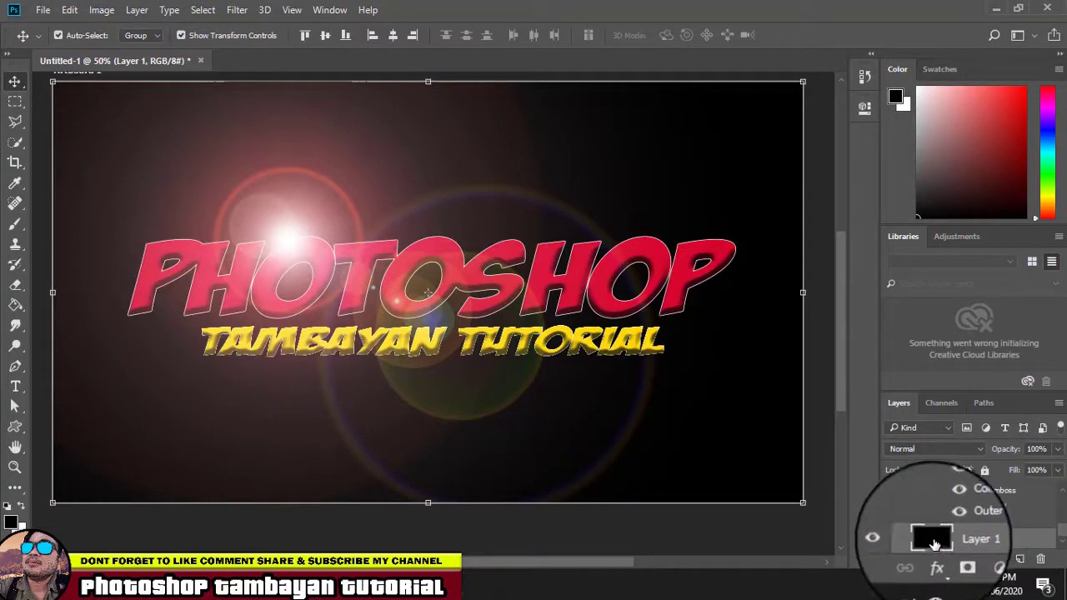
# - Render a Movie Prime lens flare on Layer 1 and shift the flare further left
pyautogui.click(236, 10)
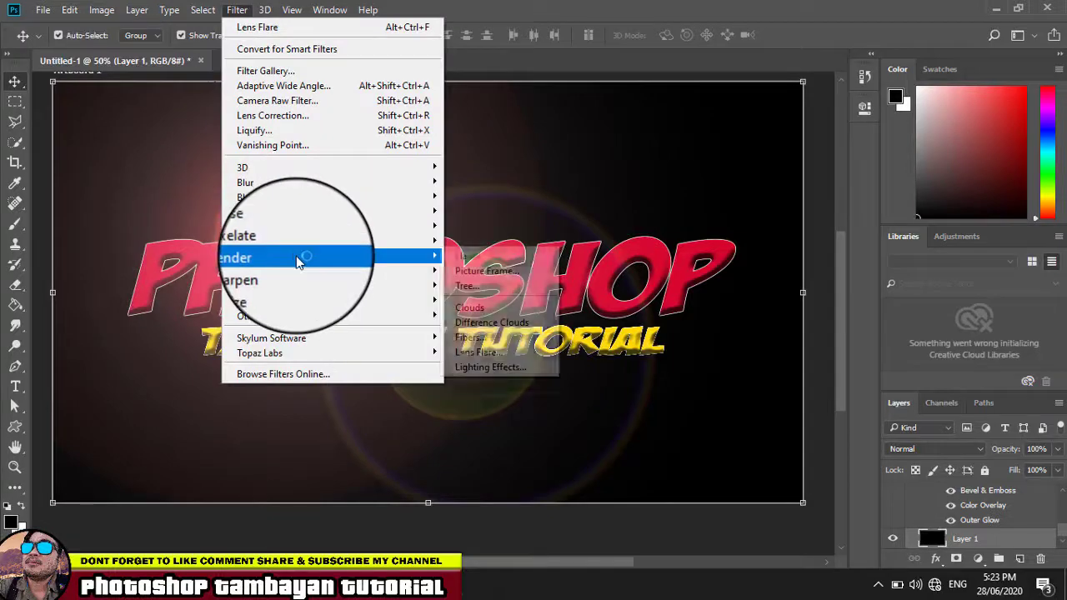
pyautogui.moveTo(252, 257)
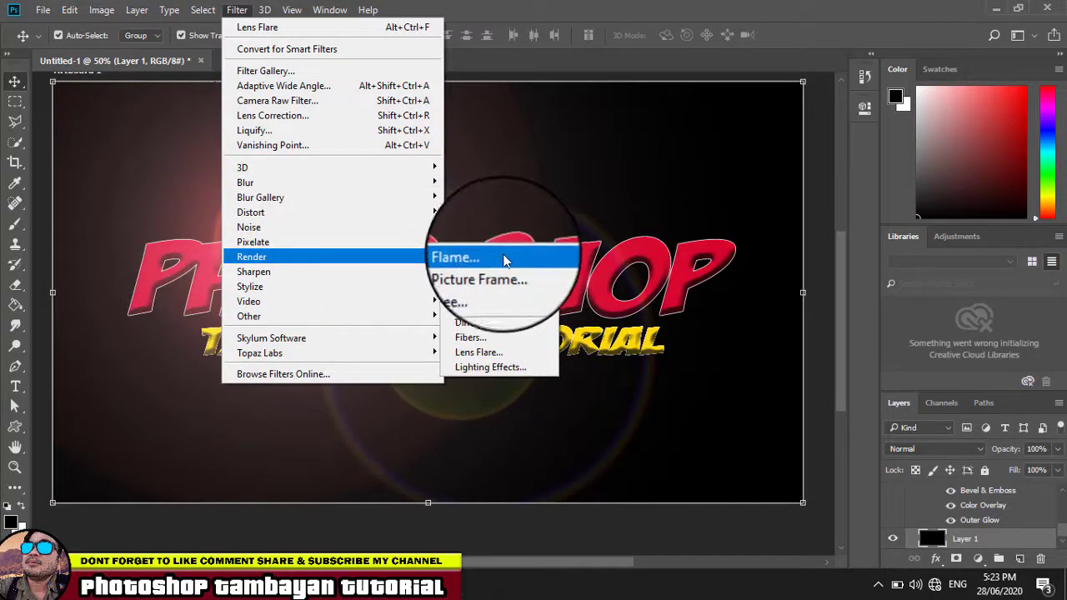
pyautogui.click(490, 346)
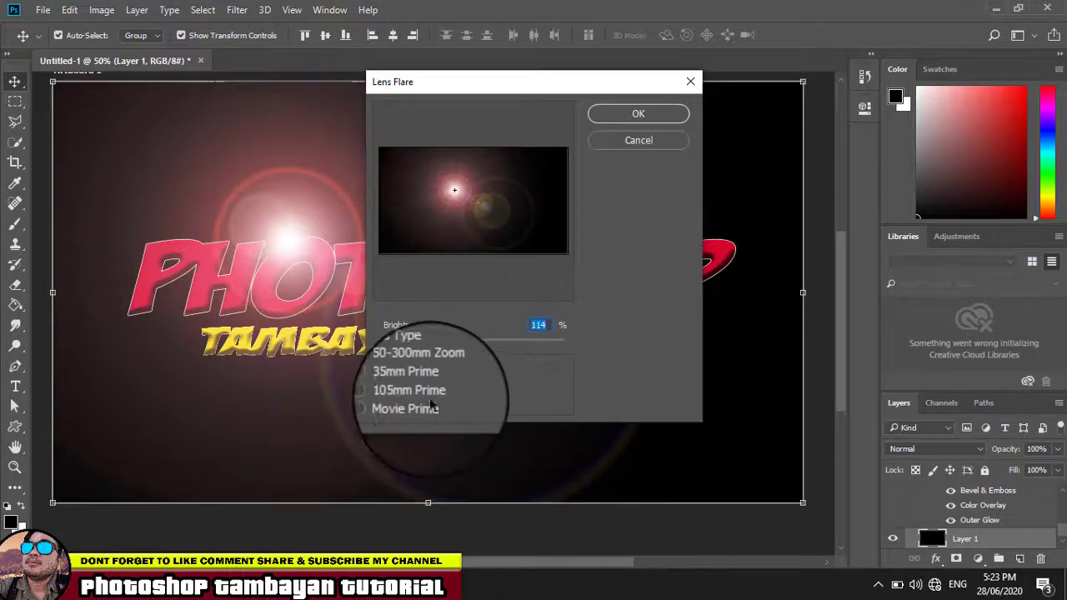
pyautogui.click(413, 405)
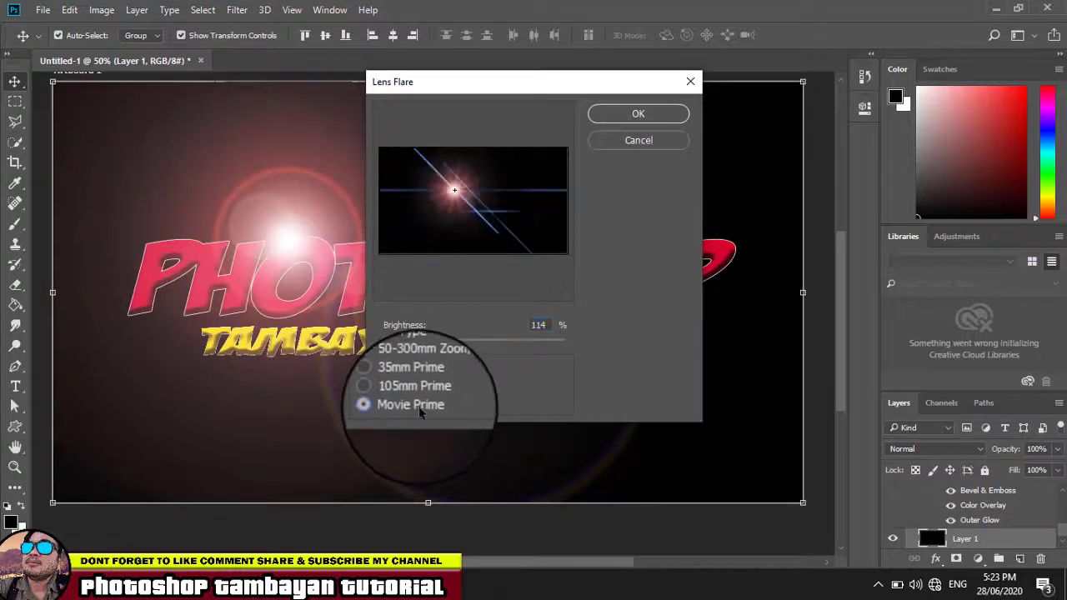
pyautogui.click(638, 113)
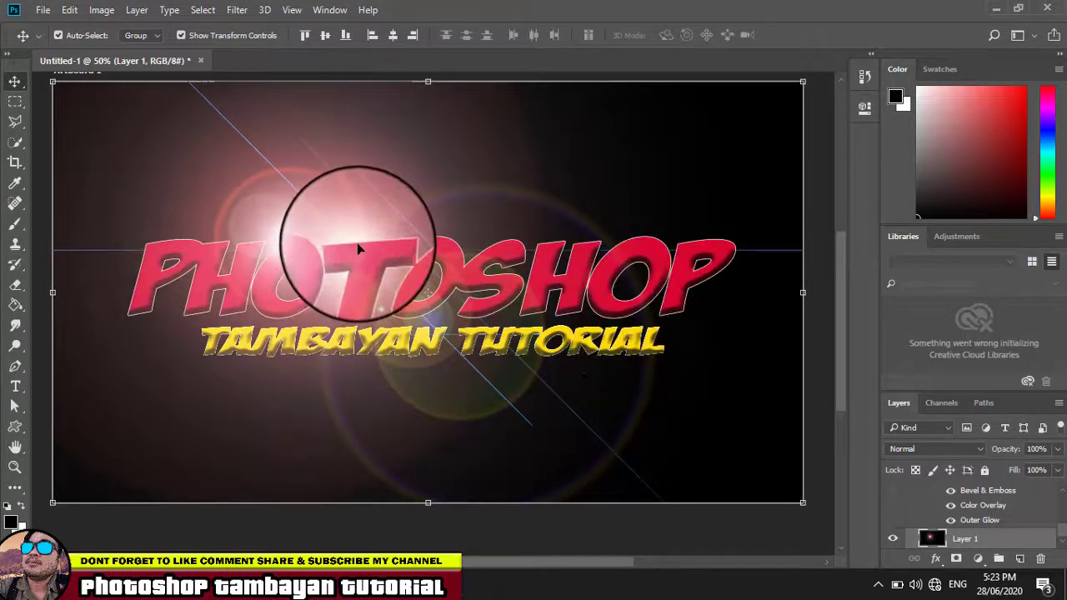
pyautogui.moveTo(360, 244)
pyautogui.mouseDown()
pyautogui.moveTo(297, 234)
pyautogui.moveTo(307, 239)
pyautogui.mouseUp()
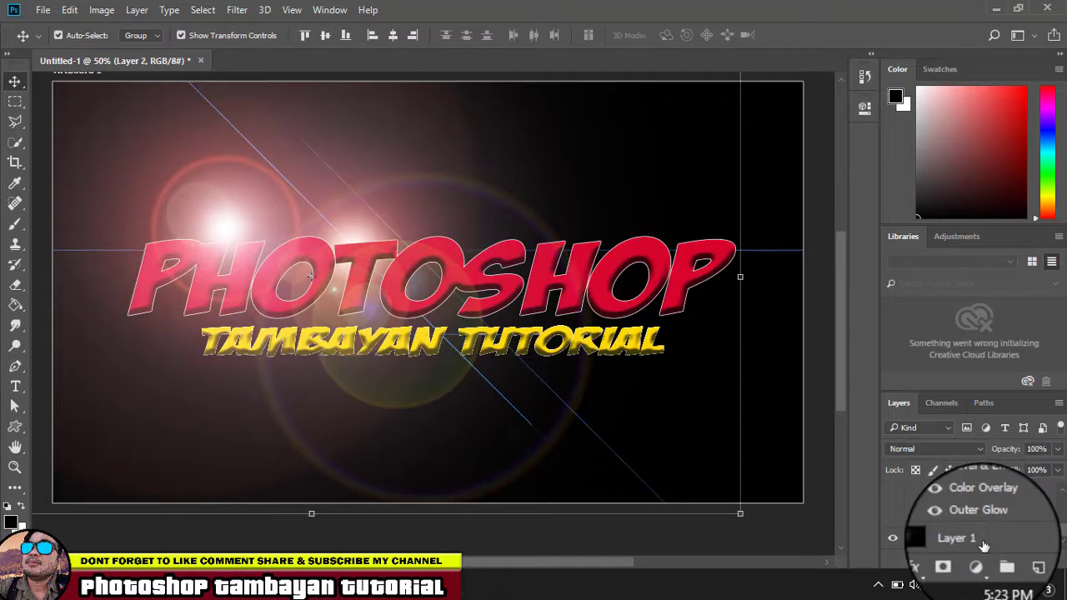
# - Nudge Layer 1 down and up with the arrow keys, ending near its original spot
pyautogui.click(977, 541)
pyautogui.press('Down')
pyautogui.press('Down')
pyautogui.press('Down')
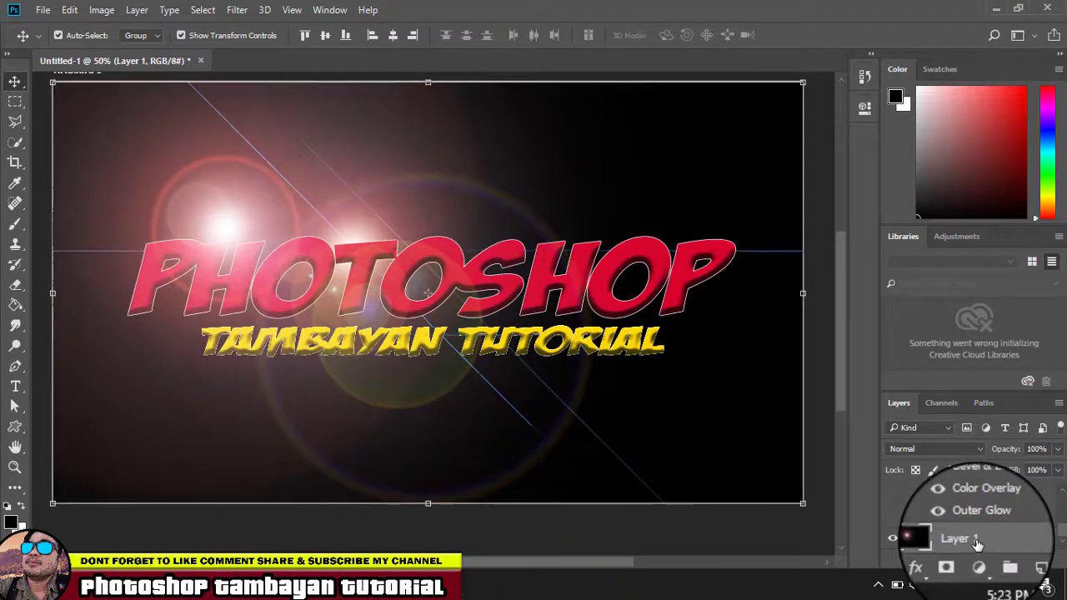
pyautogui.press('Down')
pyautogui.press('Down')
pyautogui.press('Down')
pyautogui.press('Down')
pyautogui.press('Down')
pyautogui.press('Down')
pyautogui.press('Down')
pyautogui.press('Down')
pyautogui.press('Down')
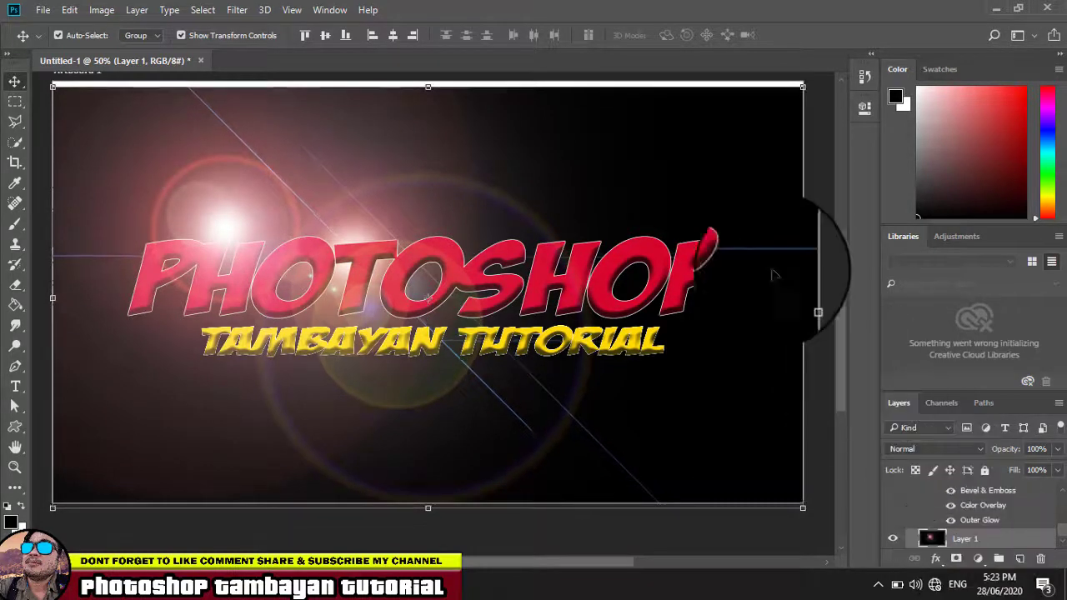
pyautogui.press('Up')
pyautogui.press('Up')
pyautogui.press('Up')
pyautogui.press('Up')
pyautogui.press('Up')
pyautogui.press('Up')
pyautogui.press('Up')
pyautogui.press('Up')
pyautogui.press('Up')
pyautogui.press('Up')
pyautogui.press('Up')
pyautogui.press('Up')
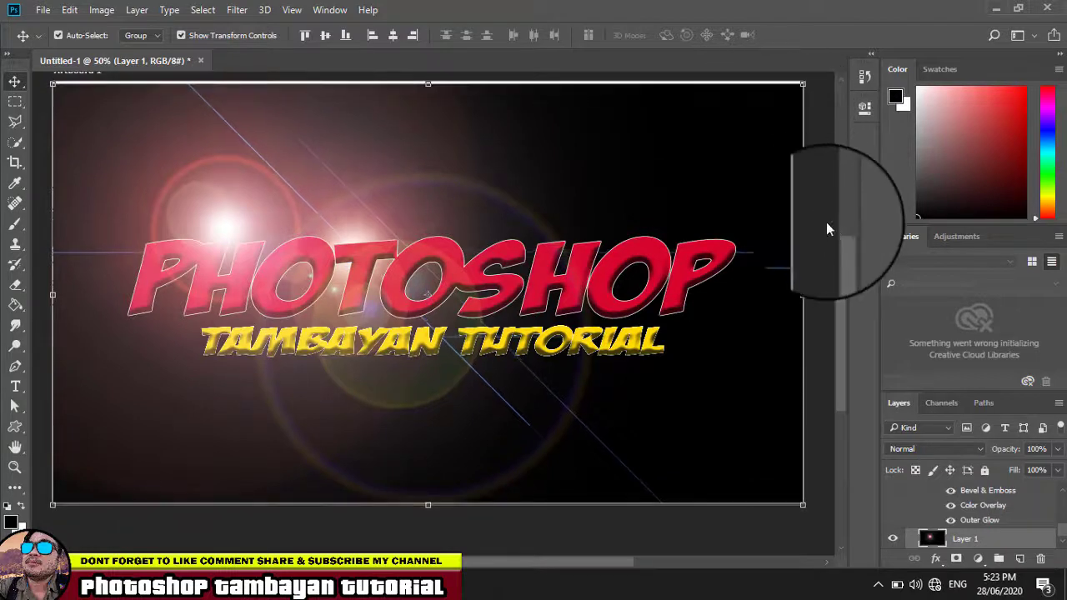
pyautogui.press('Up')
pyautogui.press('Up')
pyautogui.press('Up')
pyautogui.press('Up')
pyautogui.press('Up')
pyautogui.press('Up')
pyautogui.press('Up')
pyautogui.press('Up')
pyautogui.press('Up')
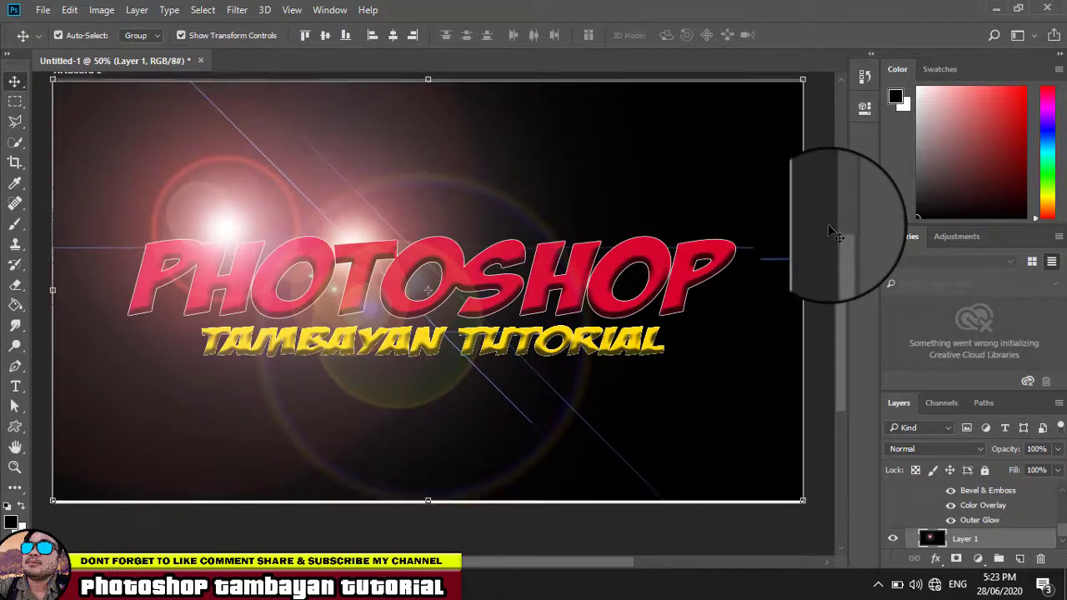
pyautogui.press('Down')
pyautogui.press('Down')
pyautogui.press('Down')
pyautogui.press('Down')
pyautogui.press('Down')
pyautogui.press('Down')
pyautogui.press('Up')
pyautogui.press('Up')
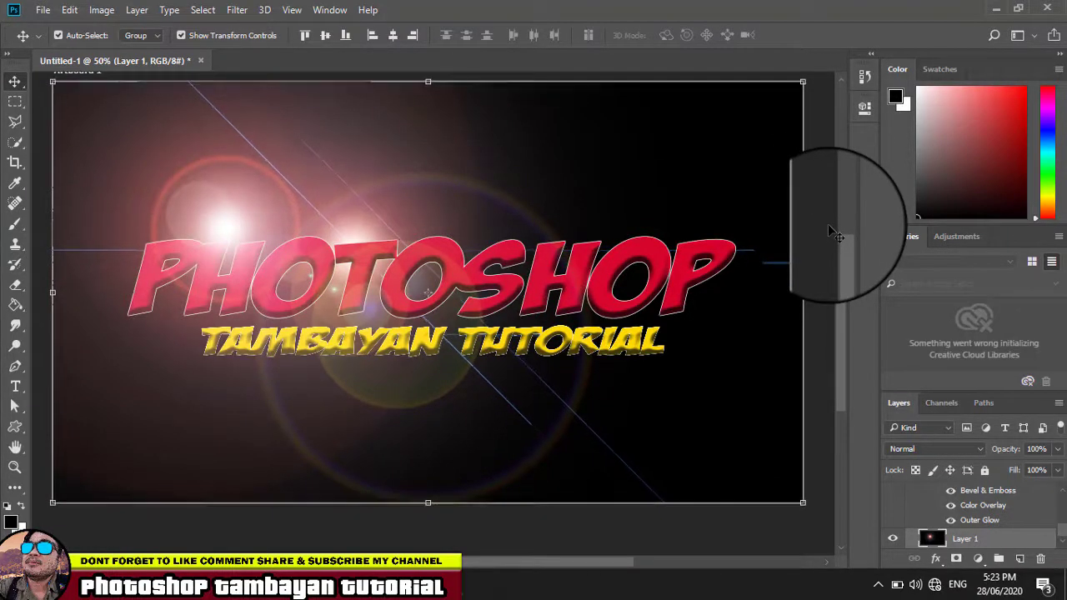
# - Show the History panel from the Window menu
pyautogui.click(865, 79)
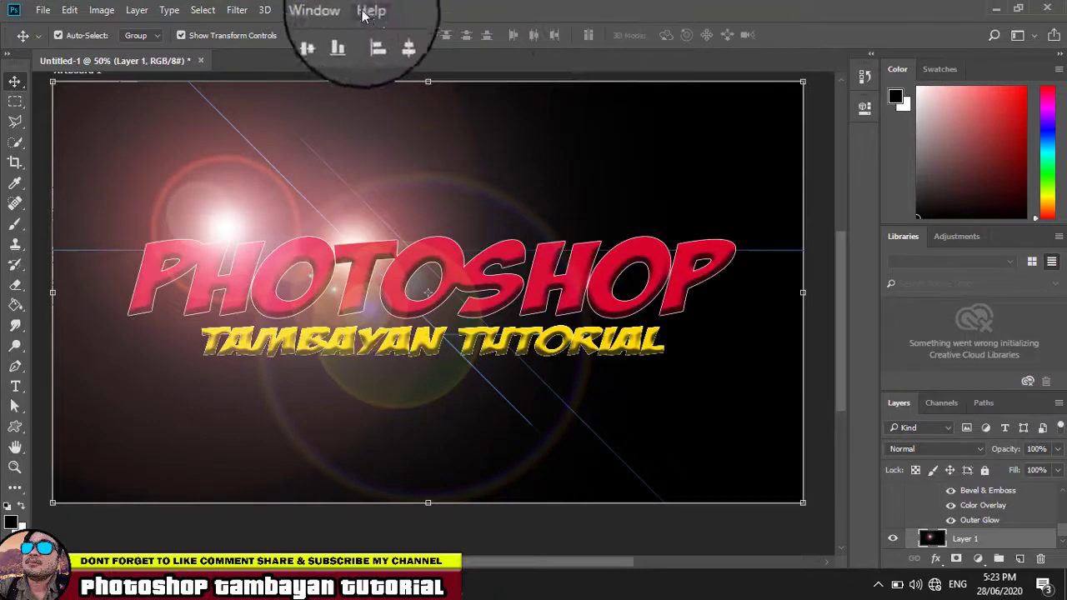
pyautogui.click(330, 12)
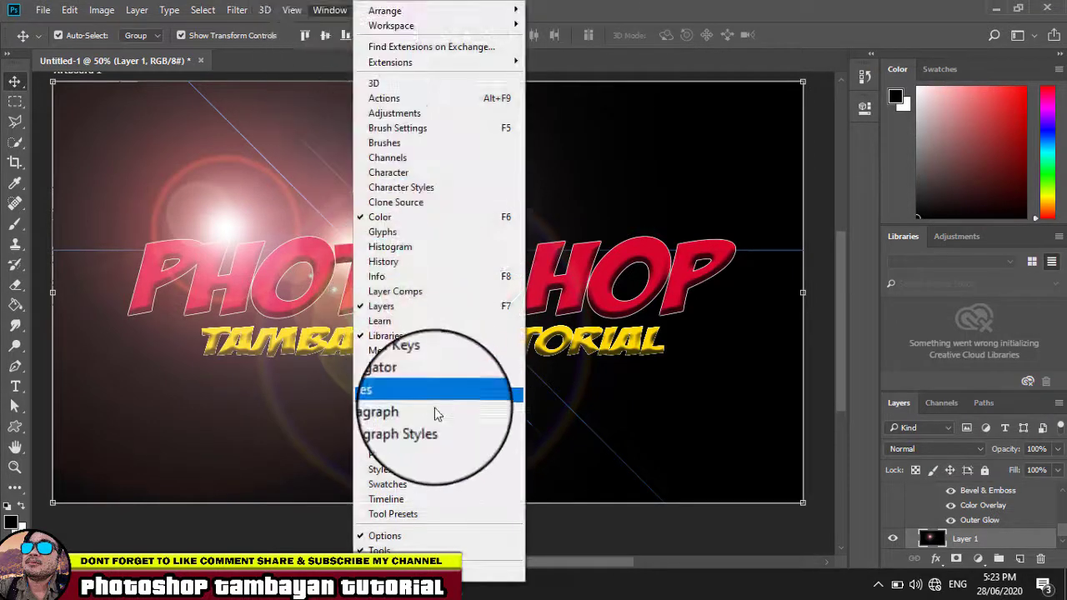
pyautogui.click(424, 410)
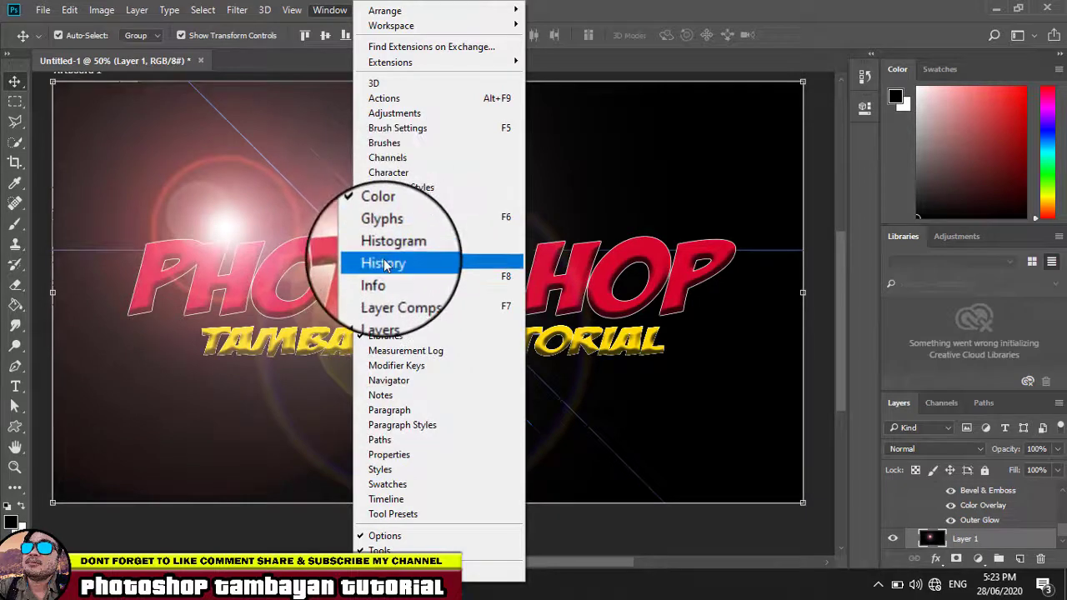
pyautogui.click(384, 265)
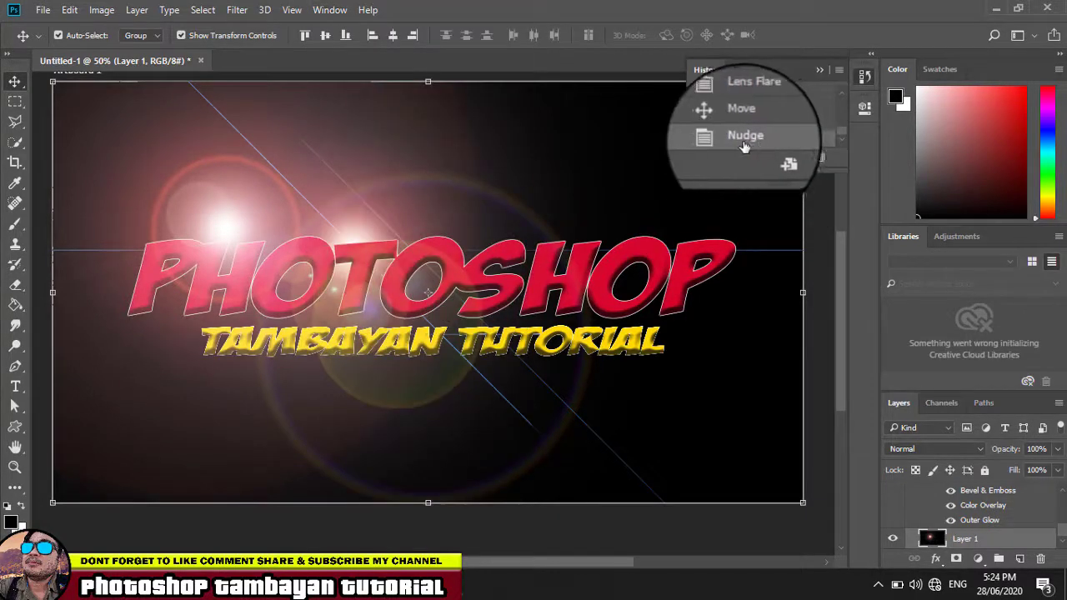
# - Delete the Nudge, Move and Lens Flare history states, confirming each deletion
pyautogui.click(697, 139)
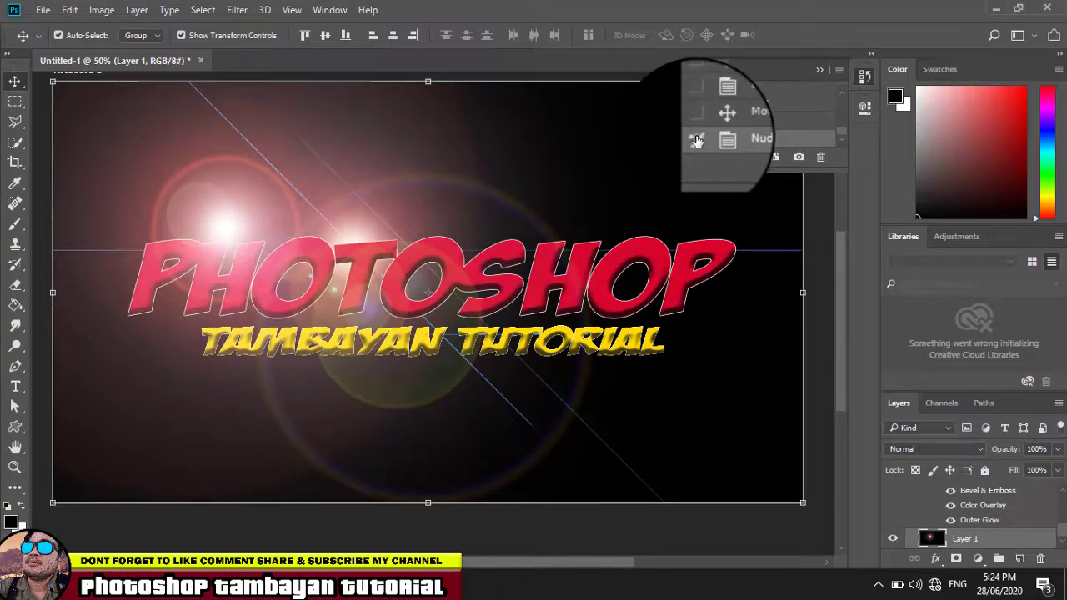
pyautogui.click(821, 158)
pyautogui.click(500, 233)
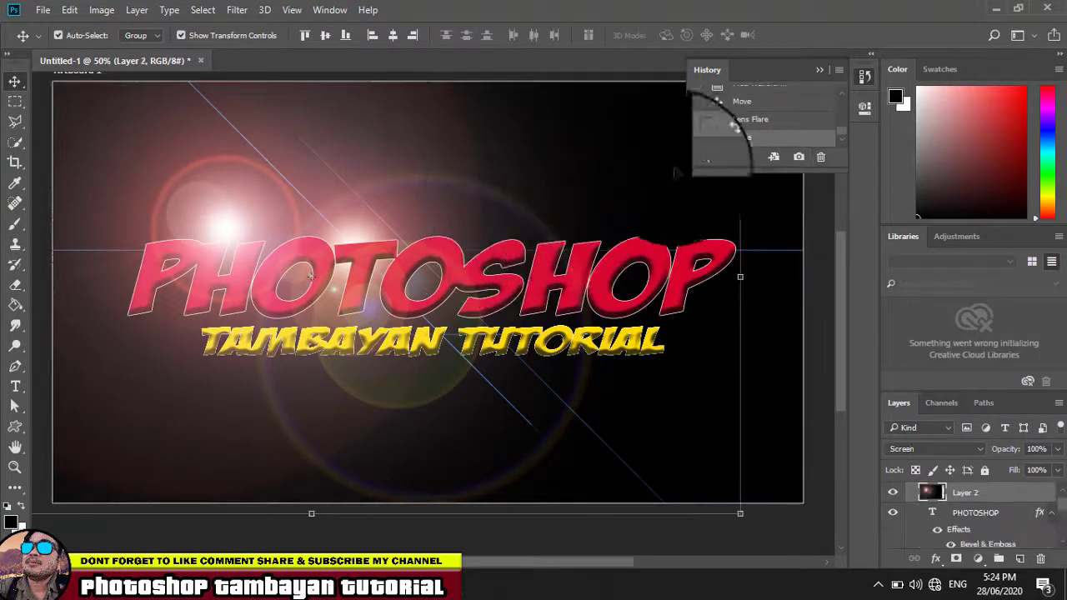
pyautogui.click(821, 157)
pyautogui.click(504, 237)
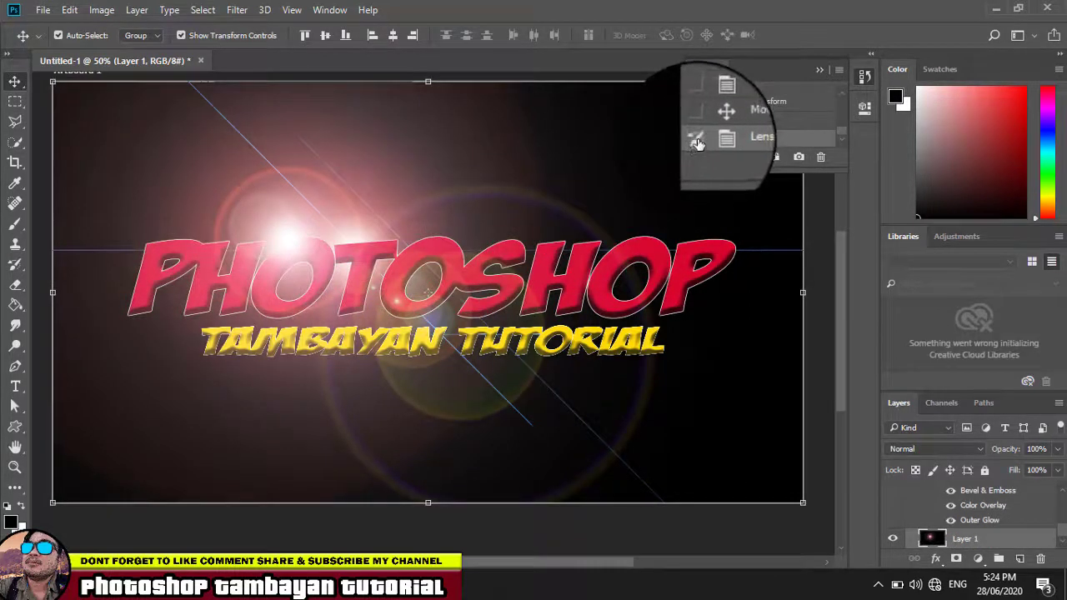
pyautogui.click(821, 157)
pyautogui.click(504, 237)
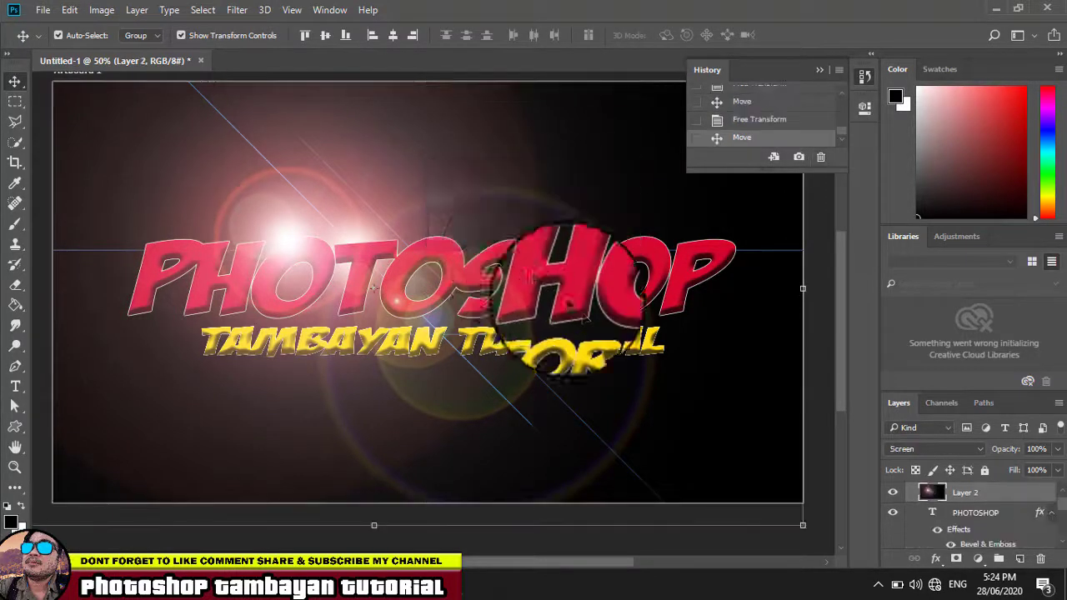
pyautogui.scroll(1, 752, 333)
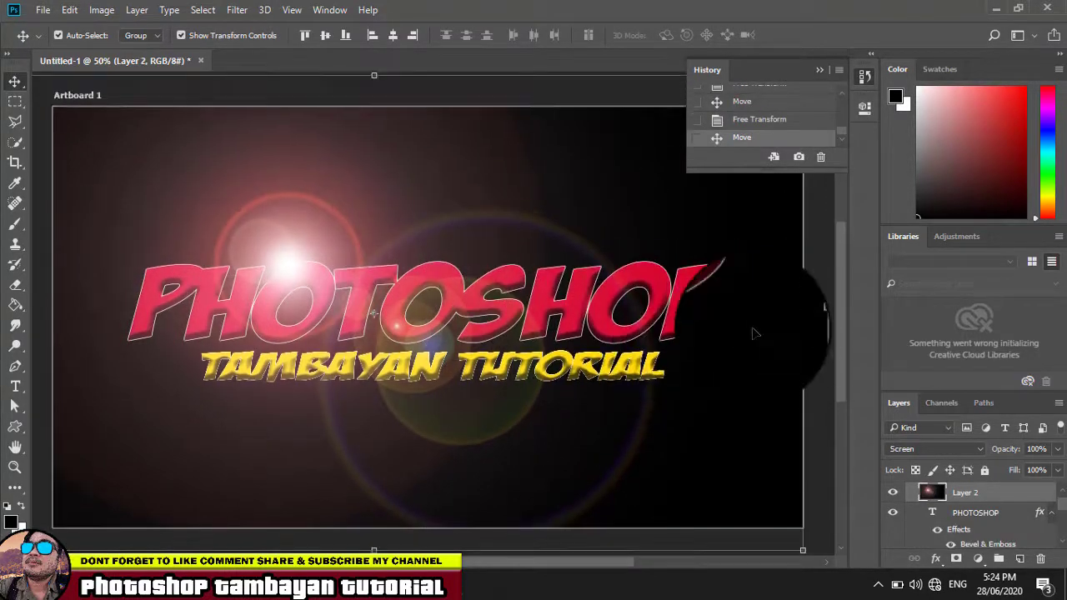
pyautogui.scroll(2, 753, 333)
pyautogui.scroll(-1, 752, 333)
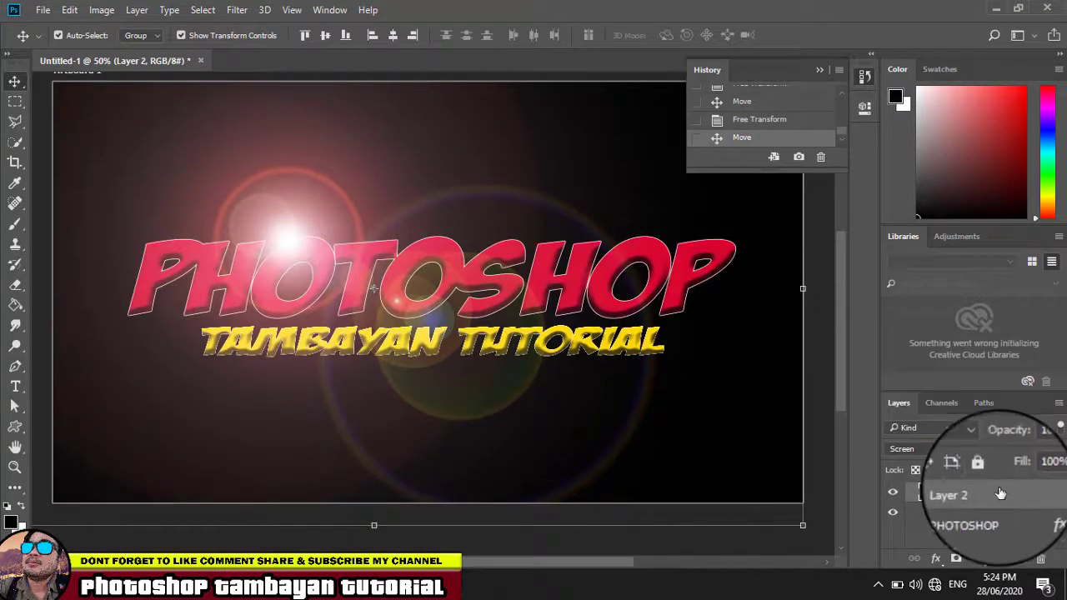
# - Add a new Layer 3 and attempt a lens flare on it, dismissing the error
pyautogui.click(1020, 565)
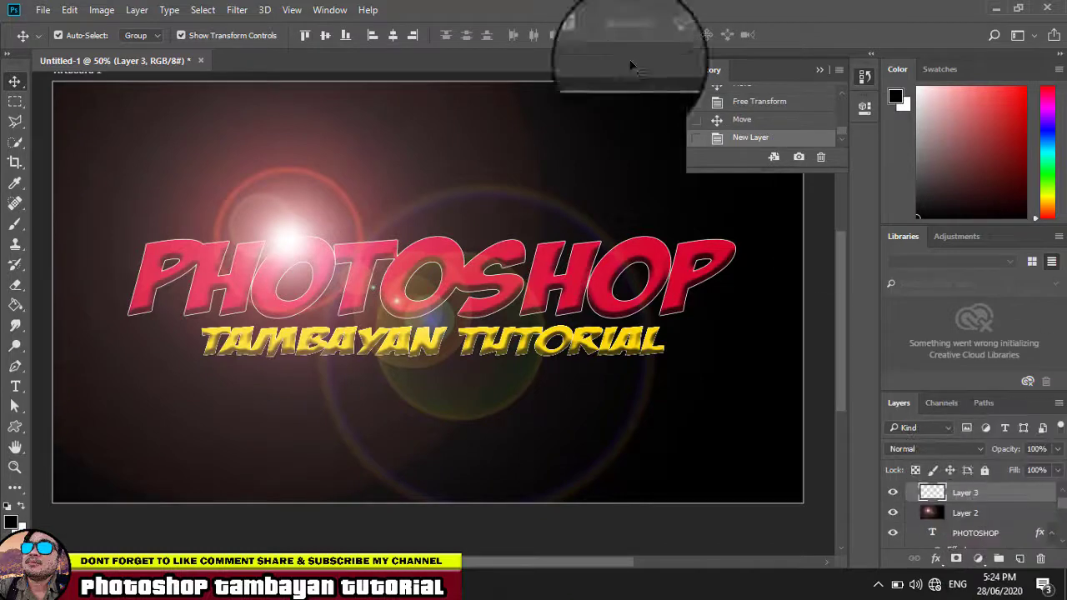
pyautogui.click(230, 10)
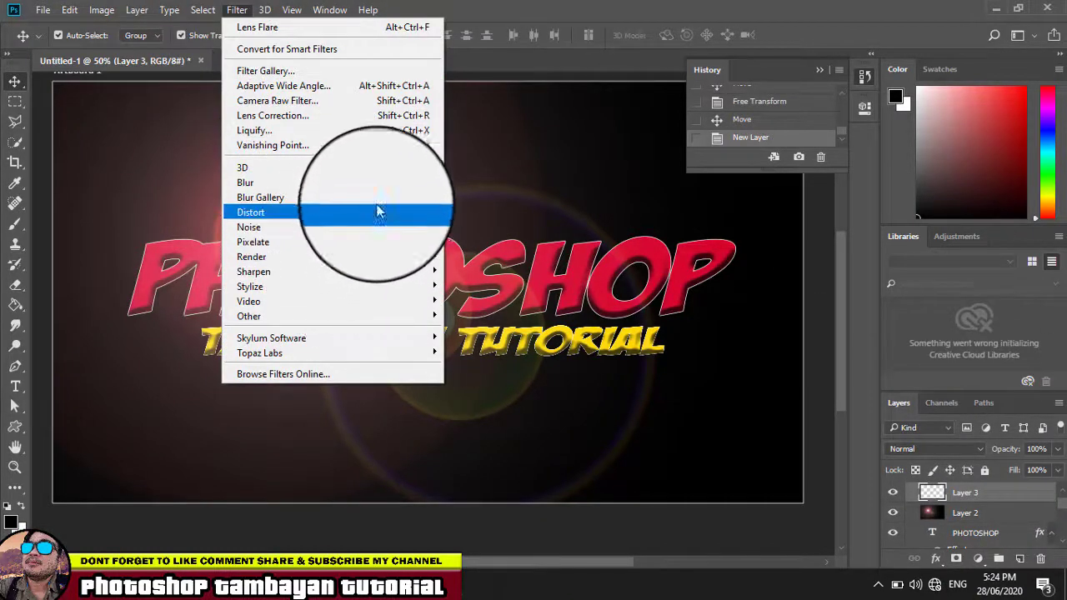
pyautogui.moveTo(252, 256)
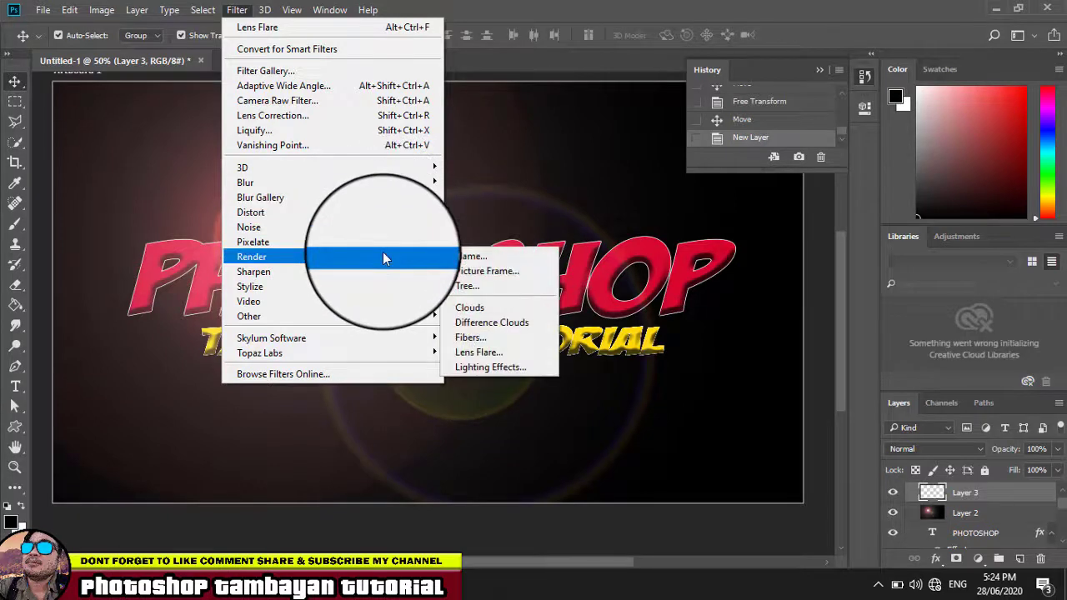
pyautogui.click(488, 352)
pyautogui.click(552, 231)
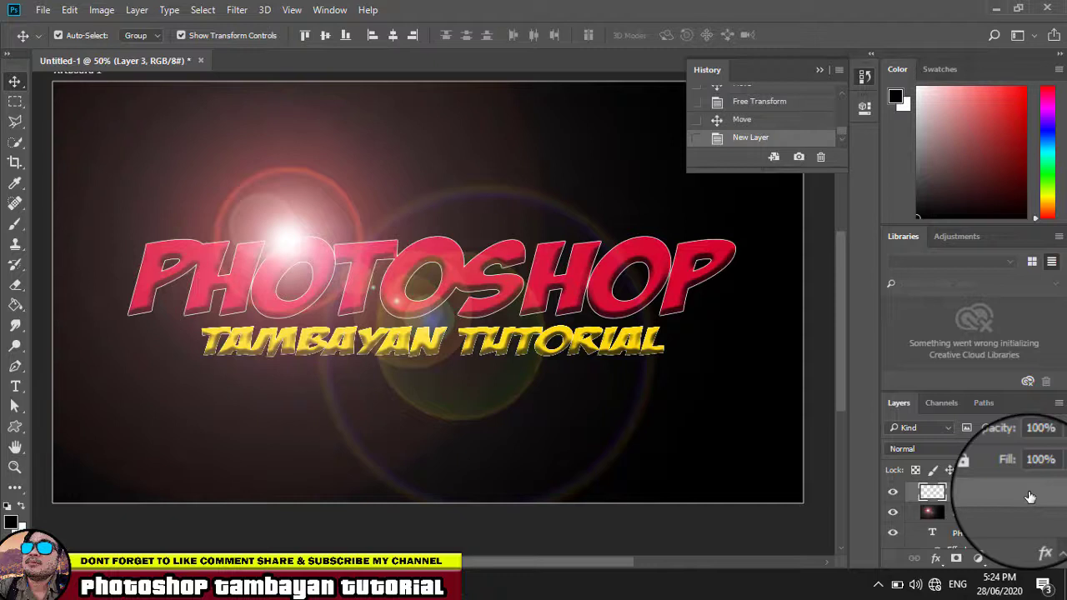
# - Fill Layer 3 solid black with the Paint Bucket
pyautogui.click(15, 305)
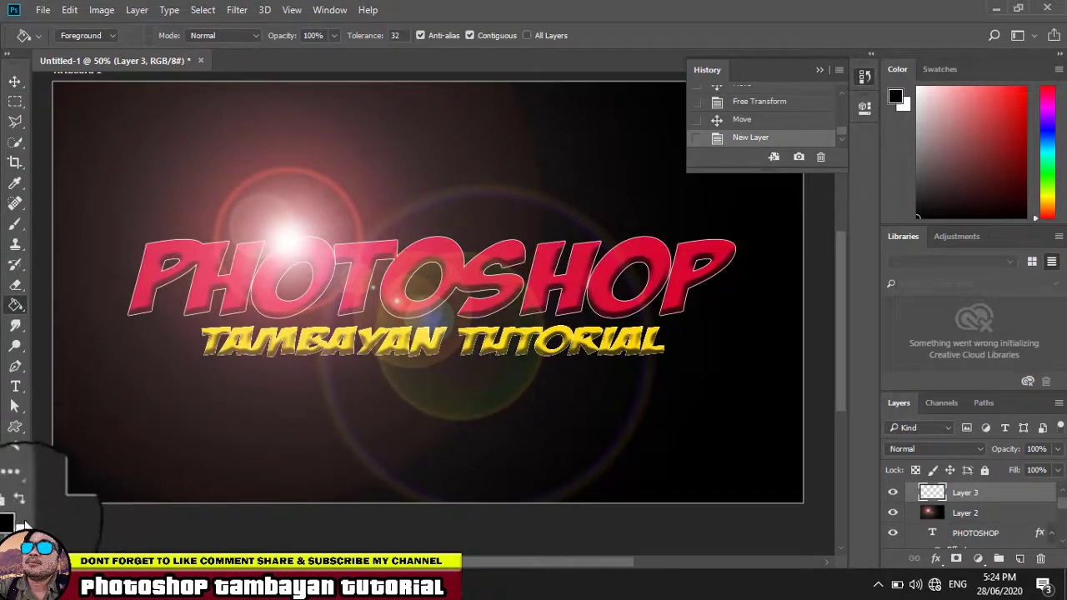
pyautogui.click(600, 226)
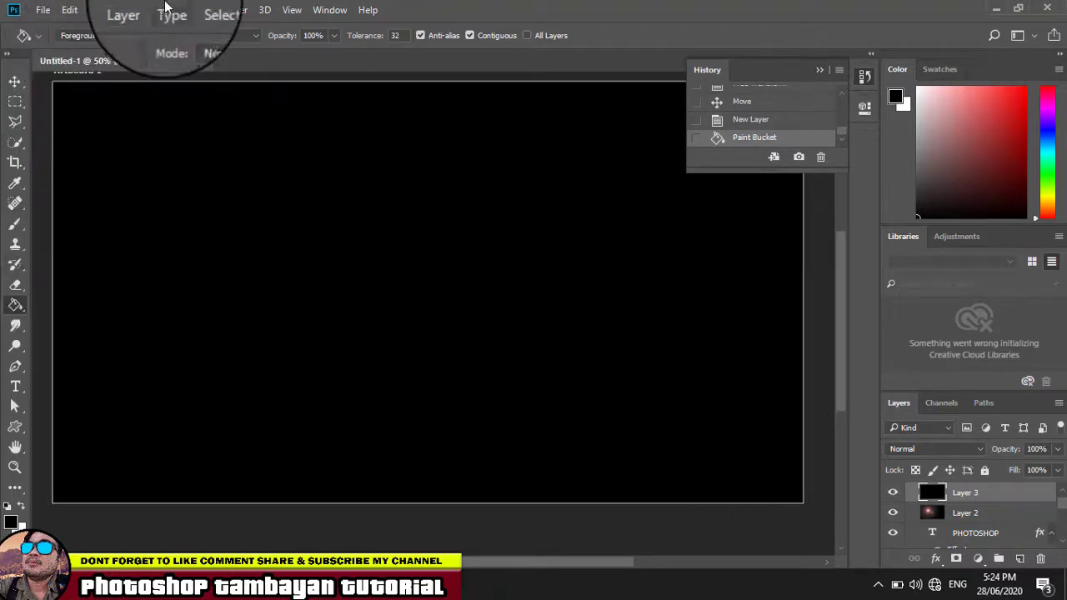
pyautogui.click(238, 12)
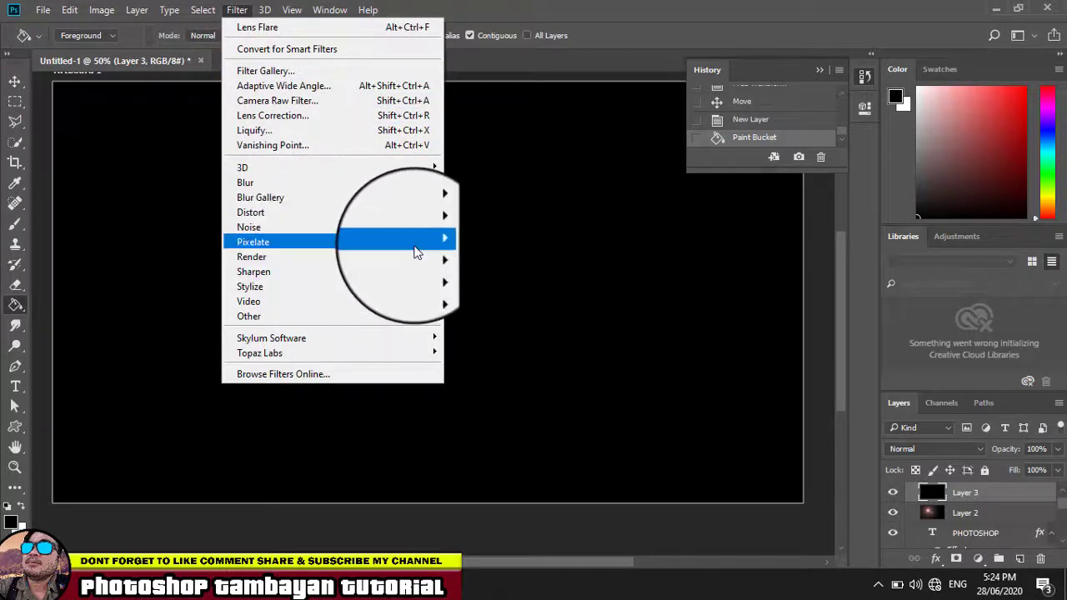
pyautogui.moveTo(252, 257)
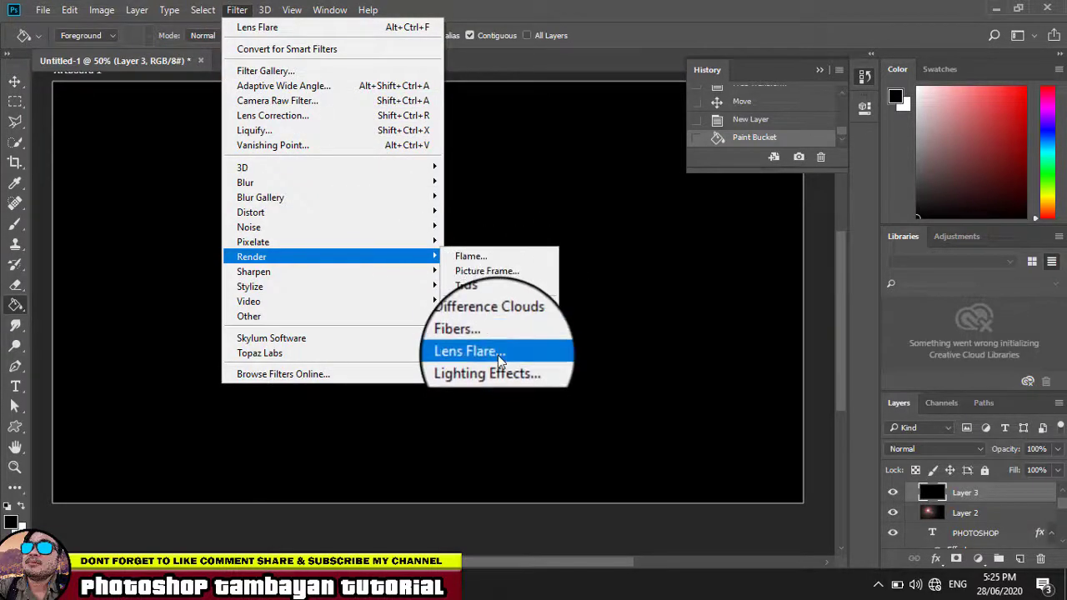
# - Render a lens flare on black Layer 3 and move it slightly up-left
pyautogui.click(498, 355)
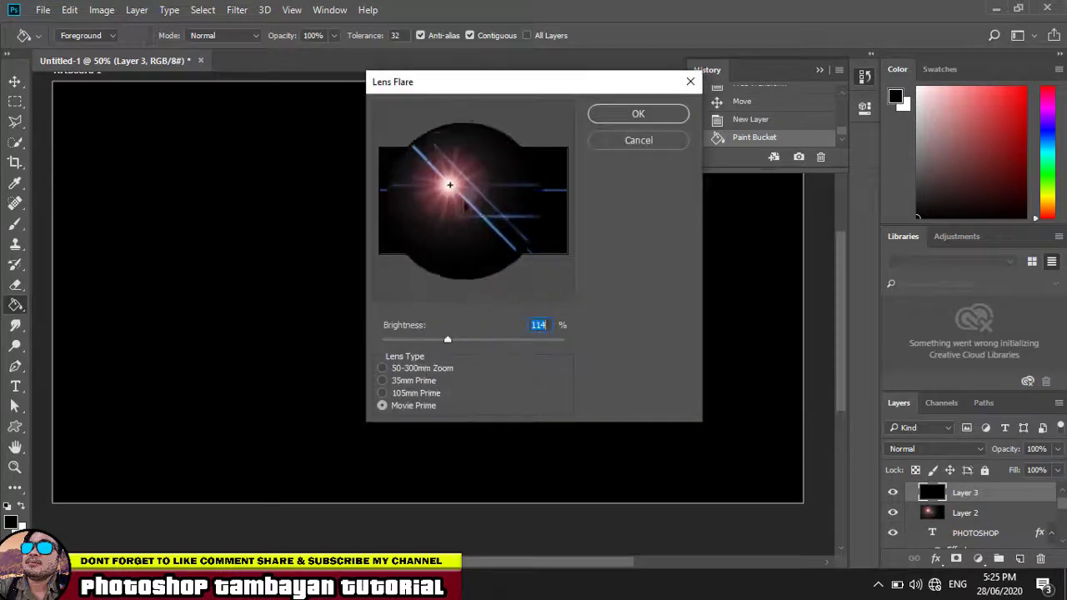
pyautogui.click(637, 113)
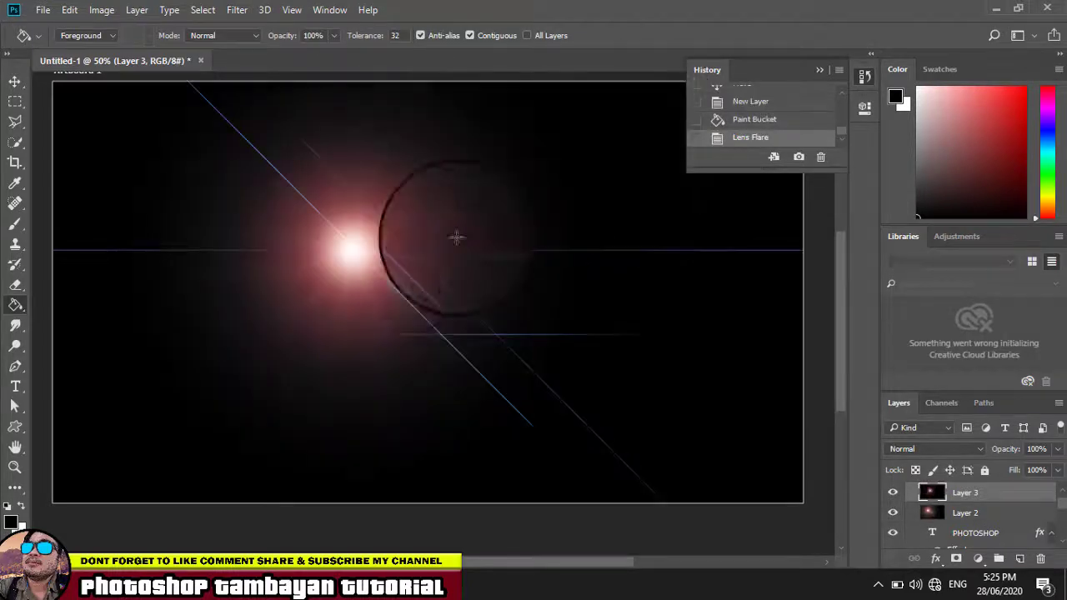
pyautogui.click(15, 81)
pyautogui.moveTo(358, 246); pyautogui.dragTo(341, 245)
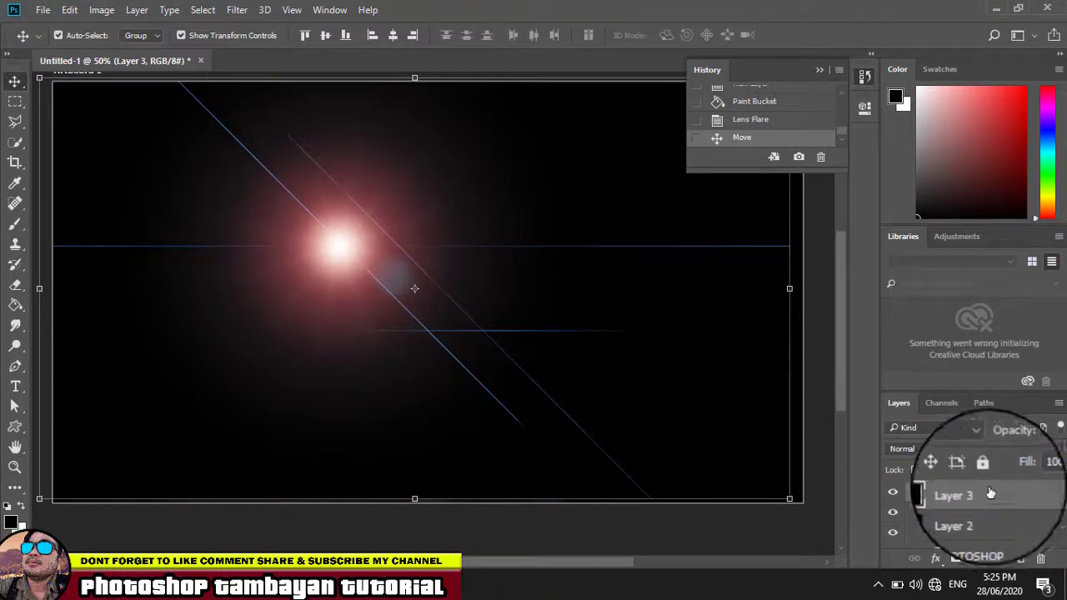
# - Preview Hard Light through Hard Mix, set Layer 3 to Exclusion, and drag its flare down-right
pyautogui.click(938, 451)
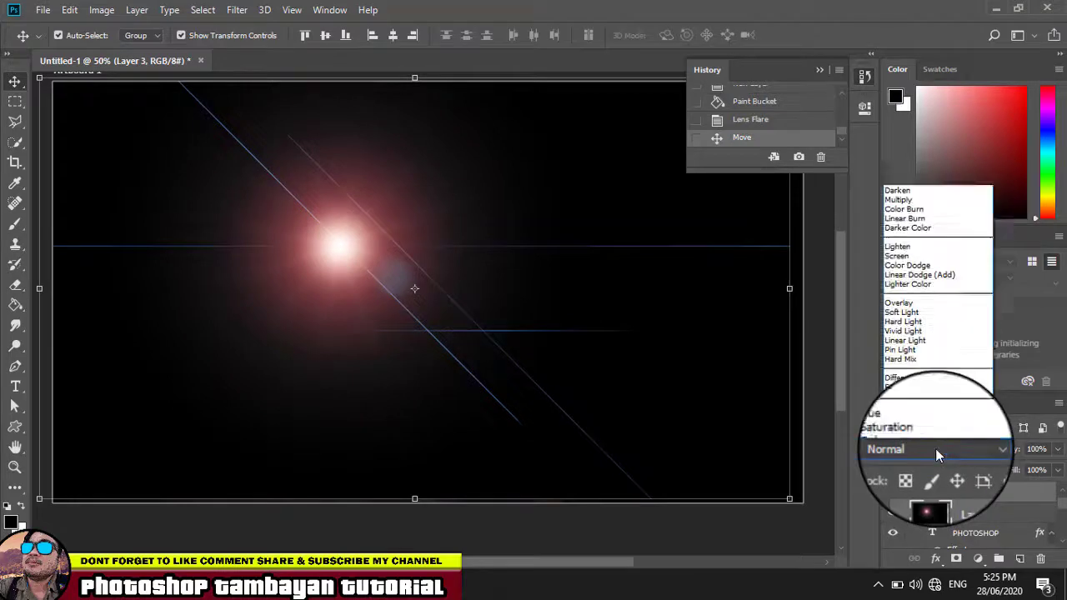
pyautogui.click(924, 305)
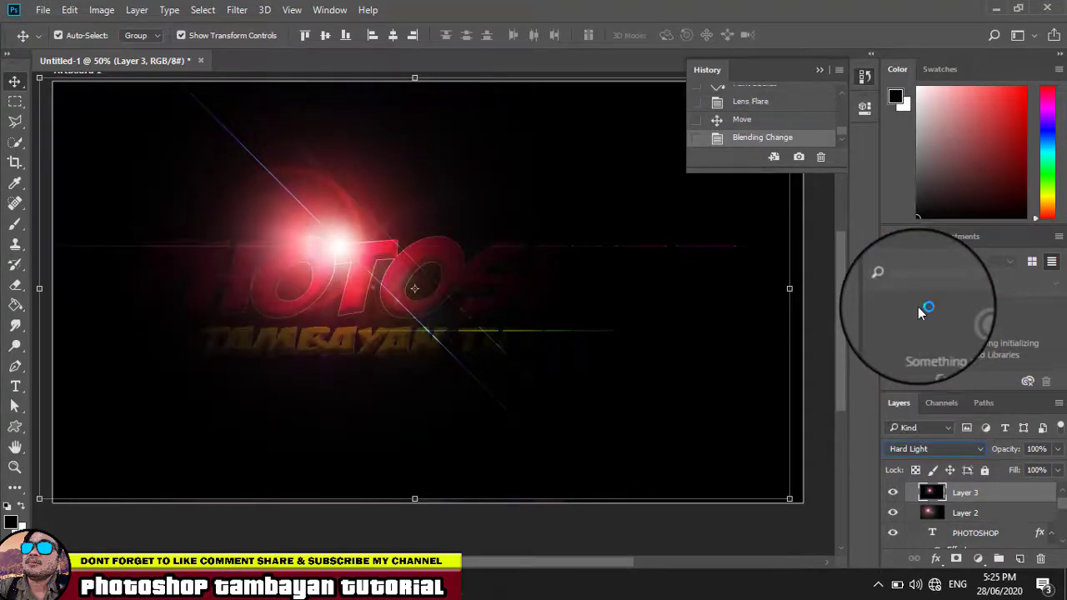
pyautogui.scroll(-1, 943, 445)
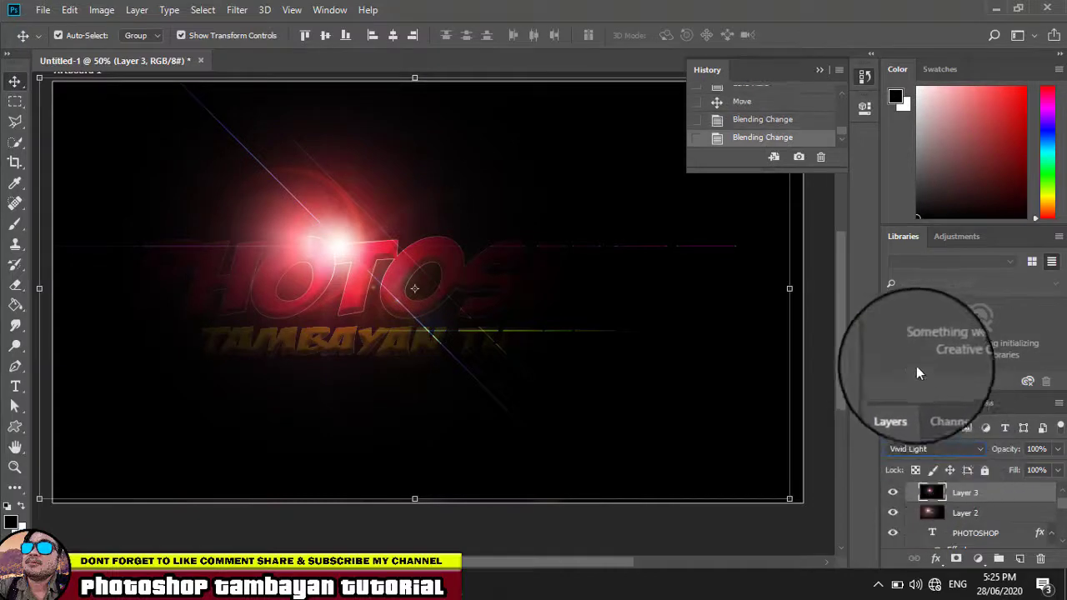
pyautogui.hotkey('shift', '+')
pyautogui.hotkey('shift', '+')
pyautogui.hotkey('shift', '+')
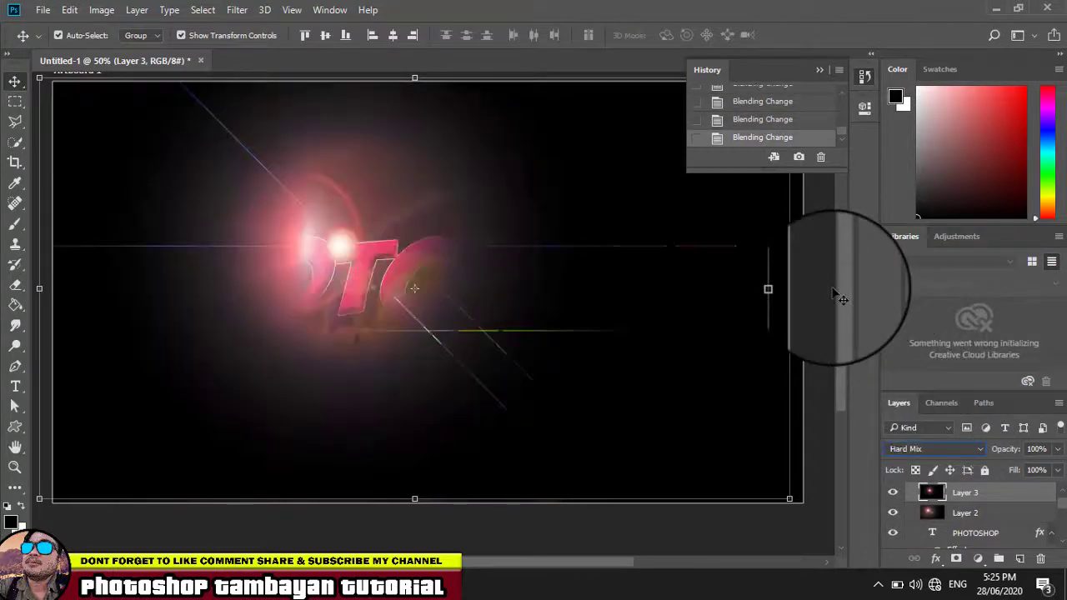
pyautogui.hotkey('shift', '+')
pyautogui.hotkey('shift', '+')
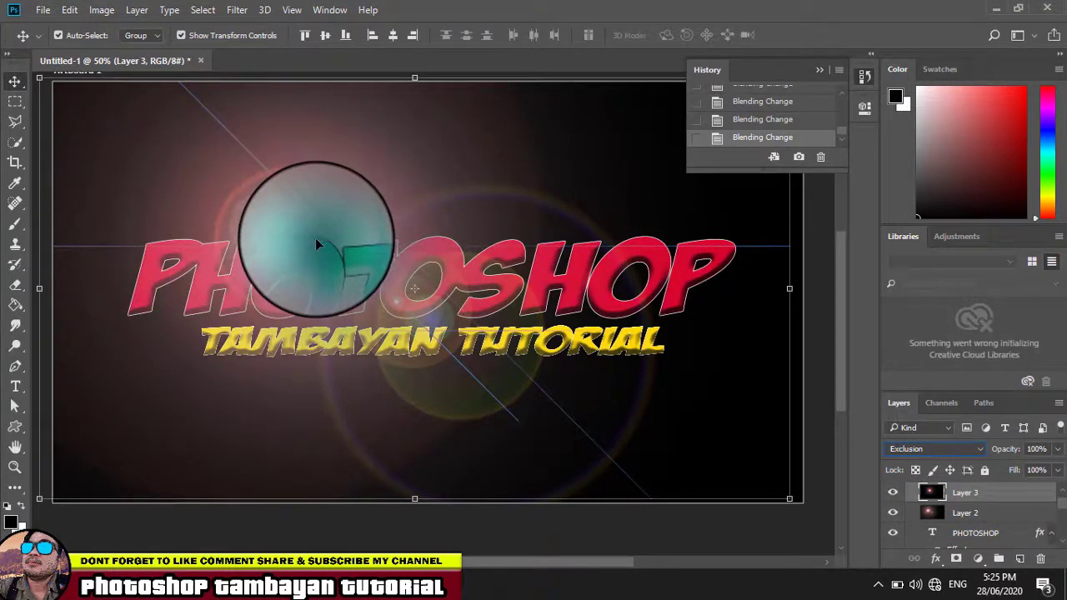
pyautogui.moveTo(305, 237)
pyautogui.mouseDown()
pyautogui.moveTo(651, 410)
pyautogui.moveTo(656, 400)
pyautogui.moveTo(638, 392)
pyautogui.mouseUp()
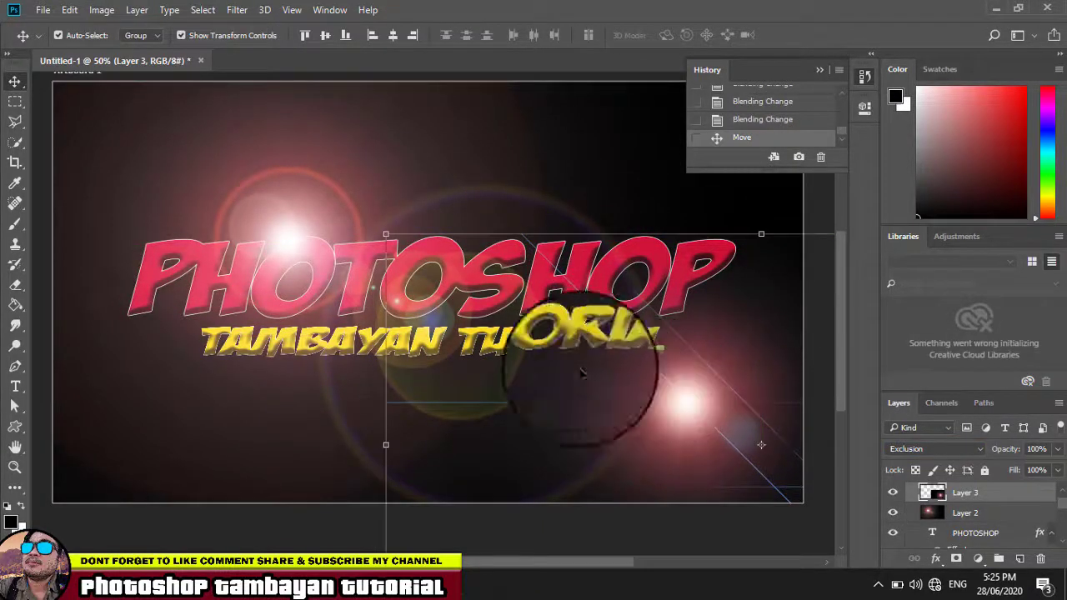
# - Finish placing the flare and select the PHOTOSHOP text layer in the Layers panel
pyautogui.click(281, 186)
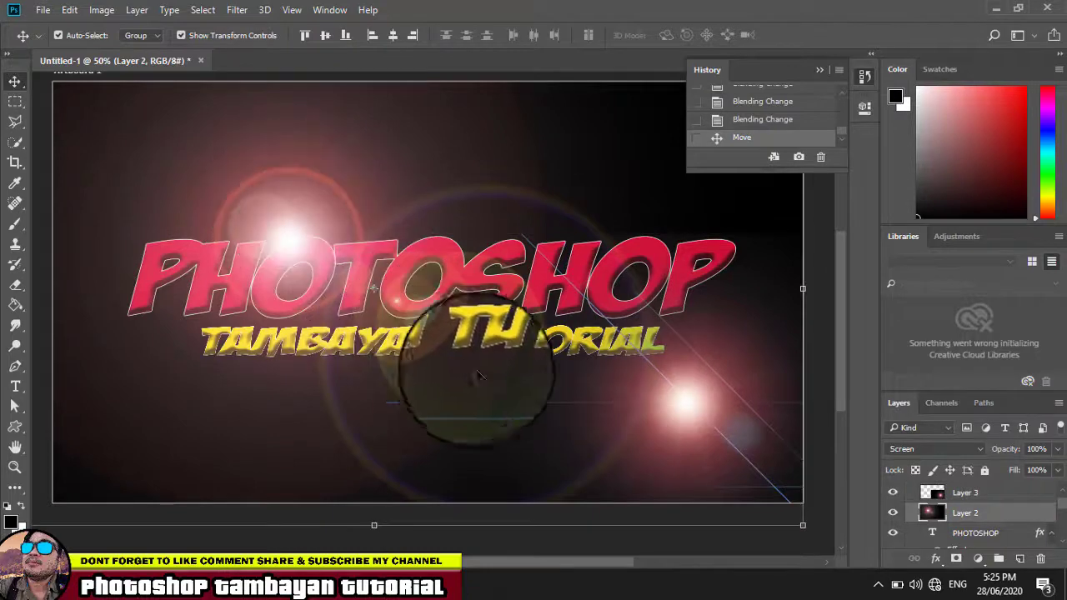
pyautogui.scroll(-1, 939, 514)
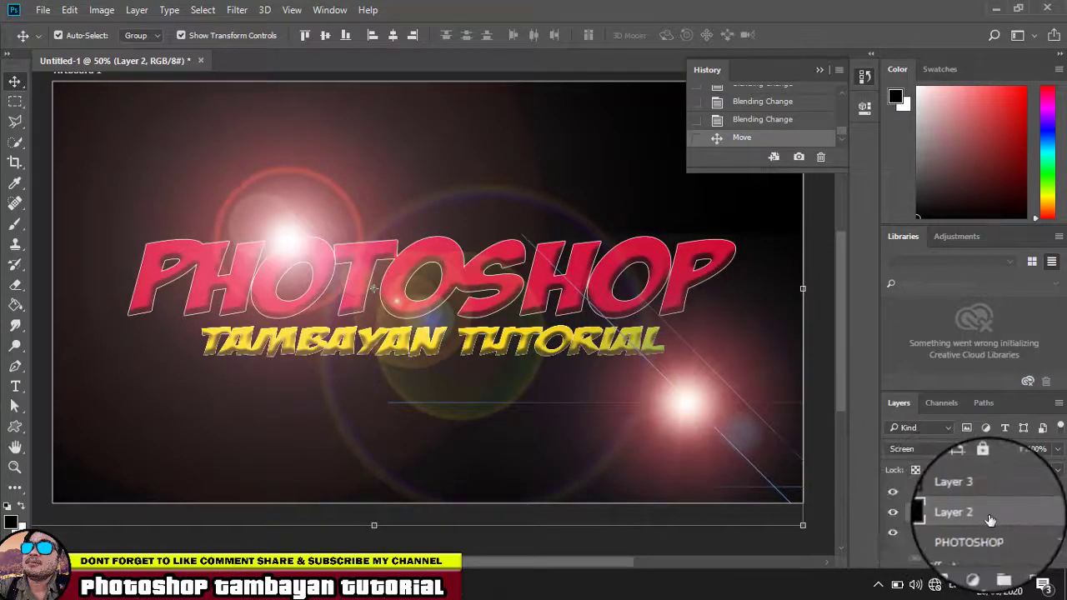
pyautogui.scroll(-1, 958, 516)
pyautogui.scroll(-1, 979, 519)
pyautogui.scroll(-1, 999, 522)
pyautogui.scroll(1, 998, 522)
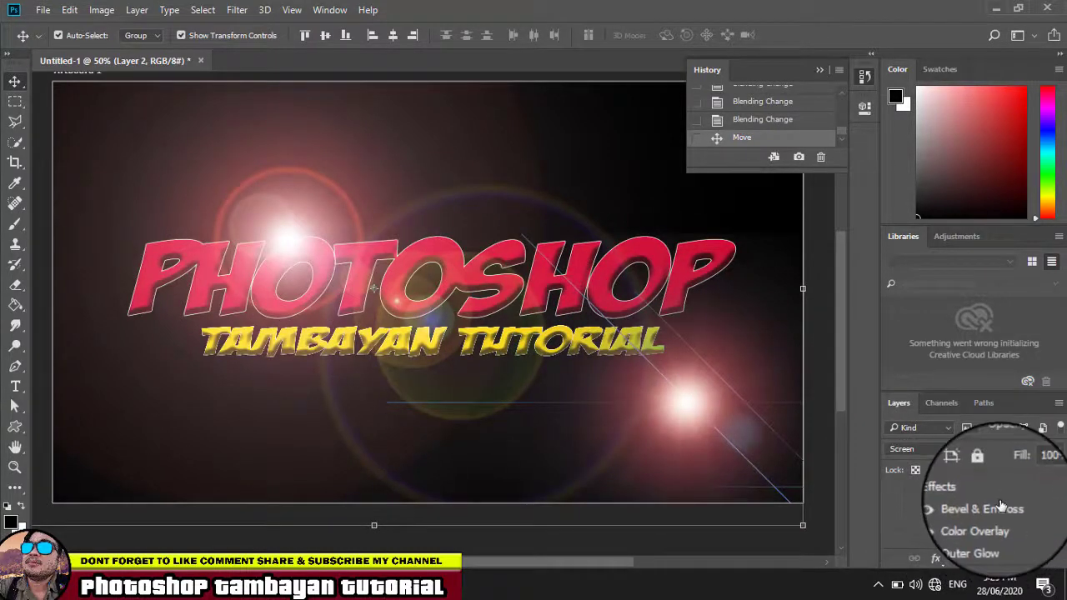
pyautogui.scroll(2, 996, 509)
pyautogui.click(992, 496)
pyautogui.click(991, 496)
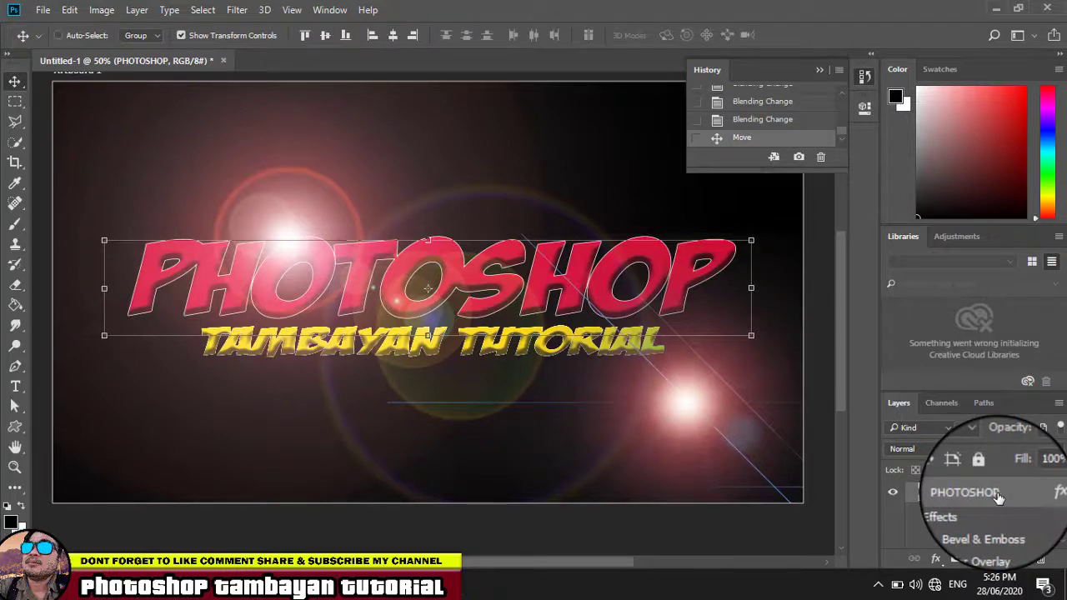
# - Bring PHOTOSHOP to the front with Ctrl+Shift+], then shift Layer 2's flare up-left
pyautogui.hotkey('ctrl', 'shift', ']')
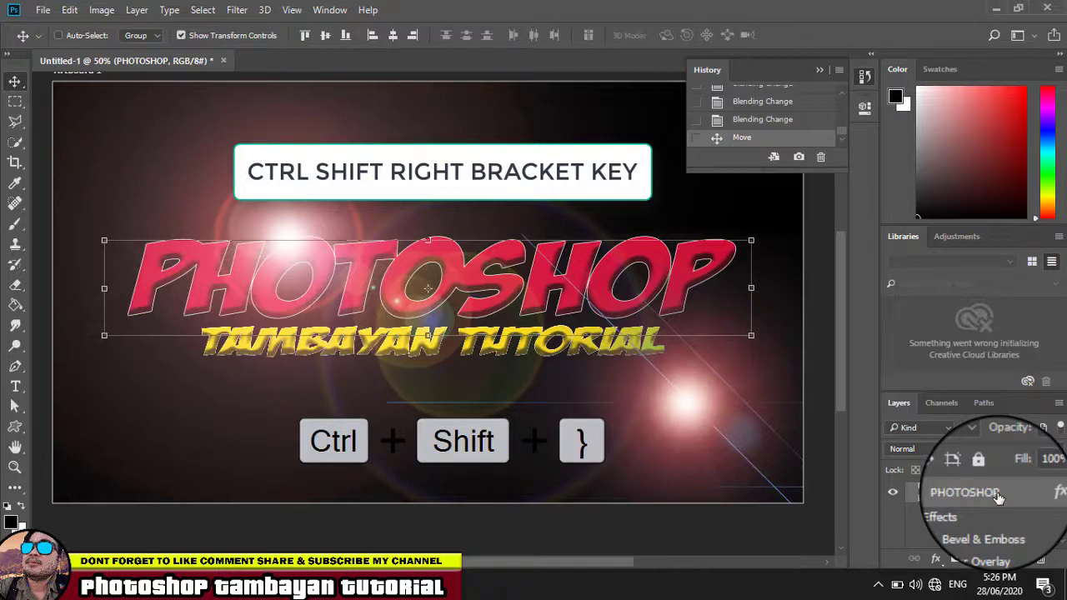
pyautogui.hotkey('ctrl', 'shift', ']')
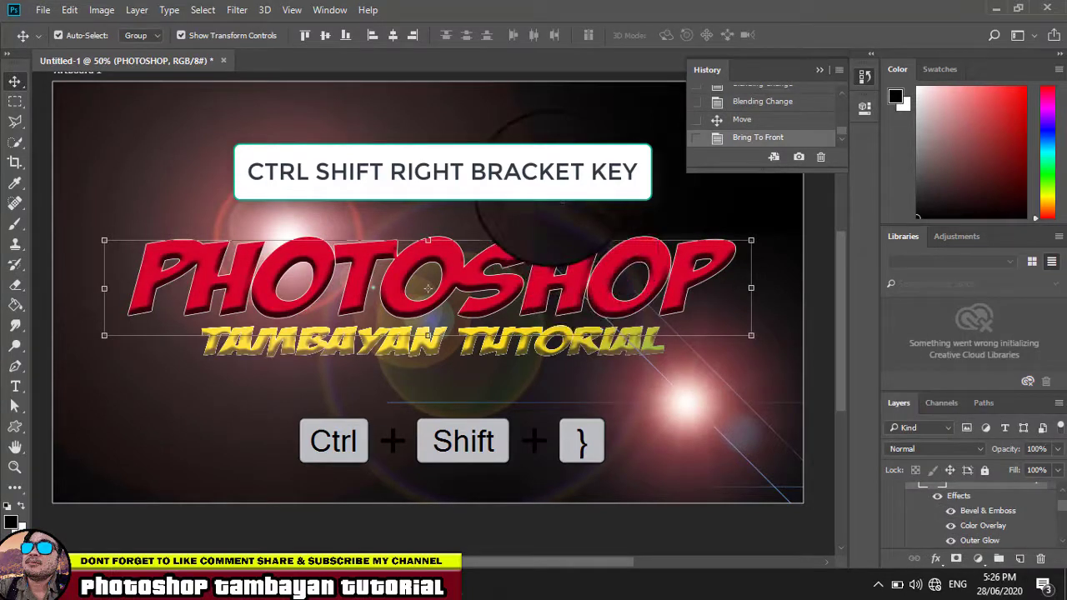
pyautogui.click(498, 215)
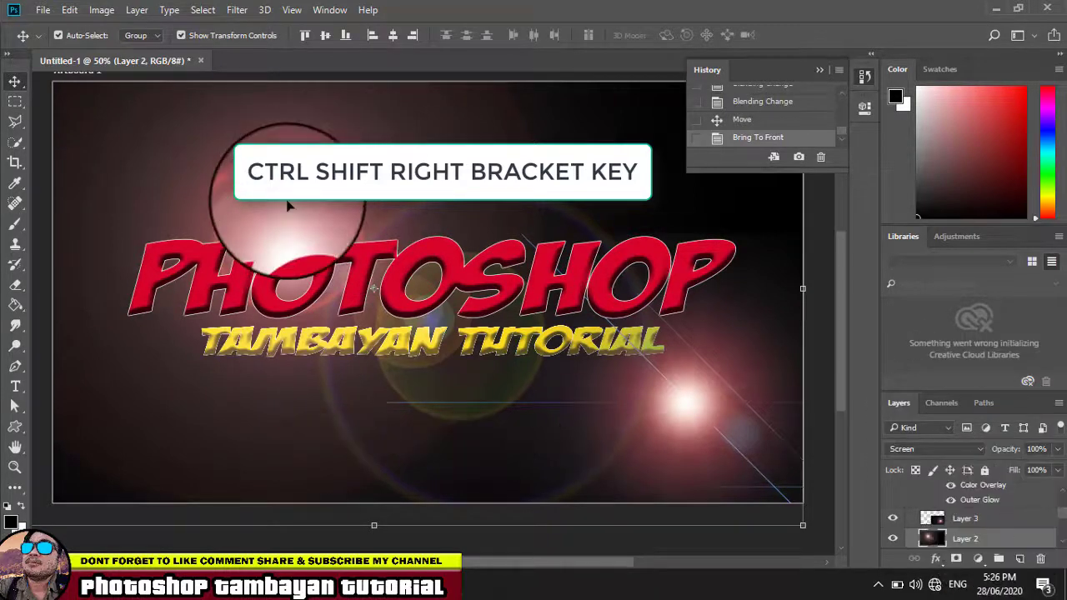
pyautogui.moveTo(287, 205)
pyautogui.mouseDown()
pyautogui.moveTo(219, 187)
pyautogui.moveTo(230, 190)
pyautogui.mouseUp()
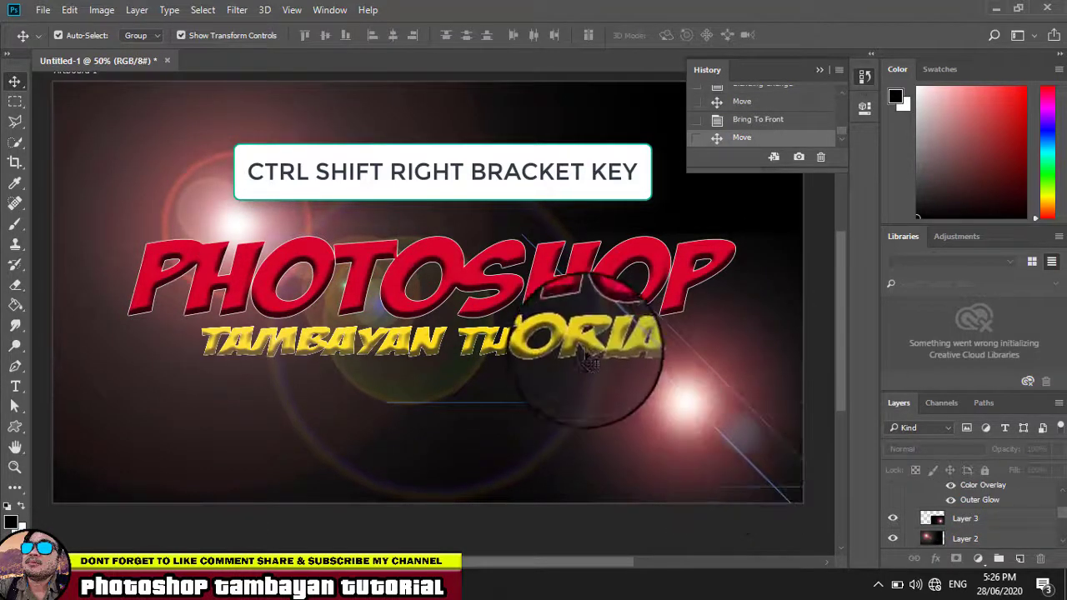
# - Bring the TAMBAYAN TUTORIAL text layer to the front with Ctrl+Shift+], then deselect it
pyautogui.scroll(-1, 1015, 528)
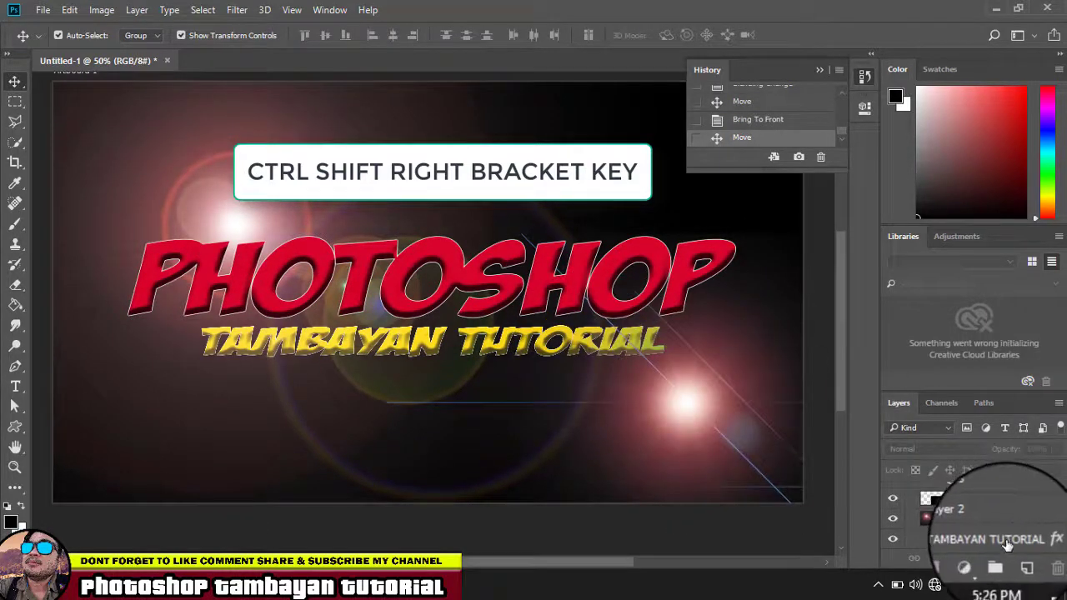
pyautogui.click(1009, 537)
pyautogui.hotkey('ctrl', 'shift', ']')
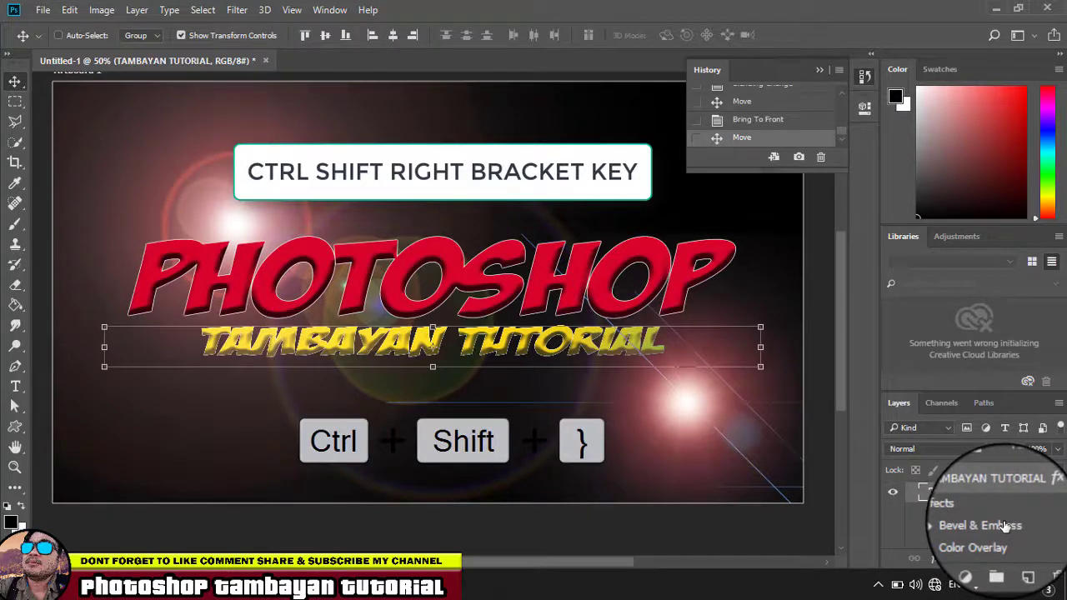
pyautogui.hotkey('ctrl', 'shift', ']')
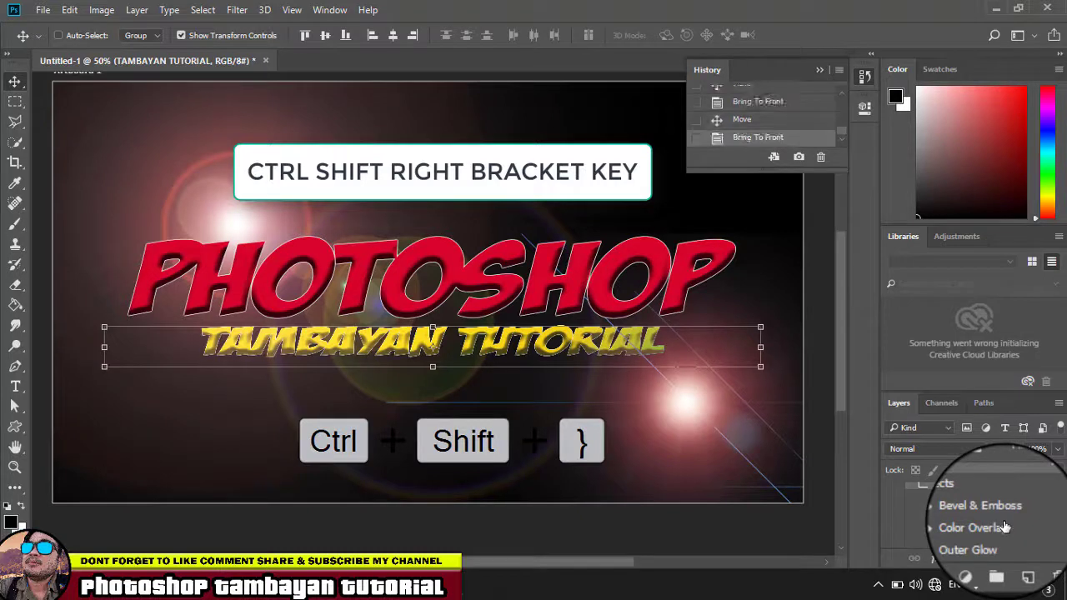
pyautogui.click(820, 371)
# - Nudge Layer 3's flare slightly up and left, then deselect all layers
pyautogui.moveTo(712, 419); pyautogui.dragTo(705, 401)
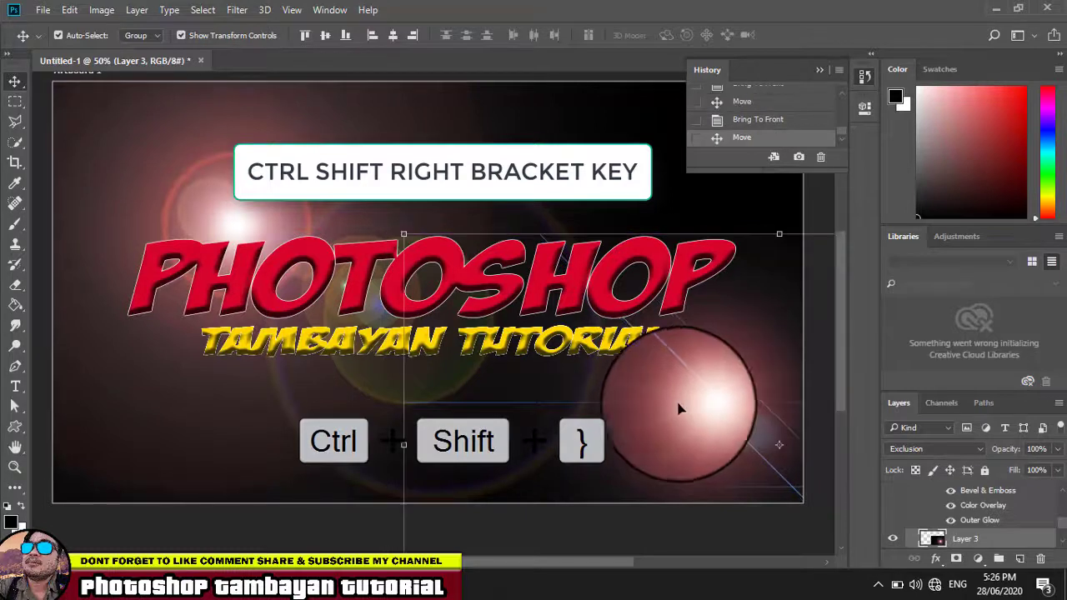
pyautogui.click(716, 396)
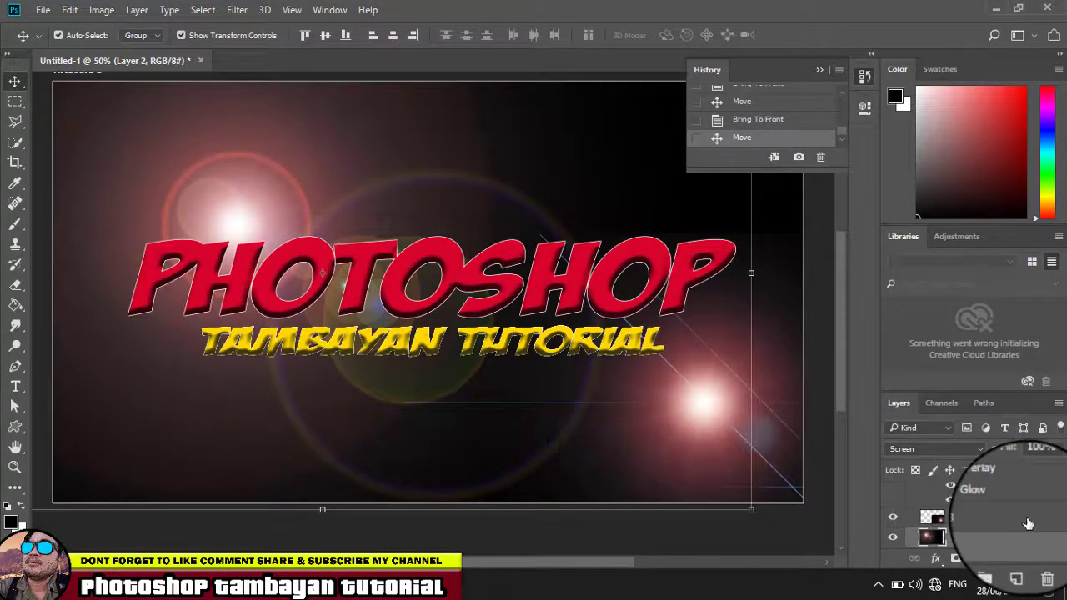
pyautogui.click(821, 316)
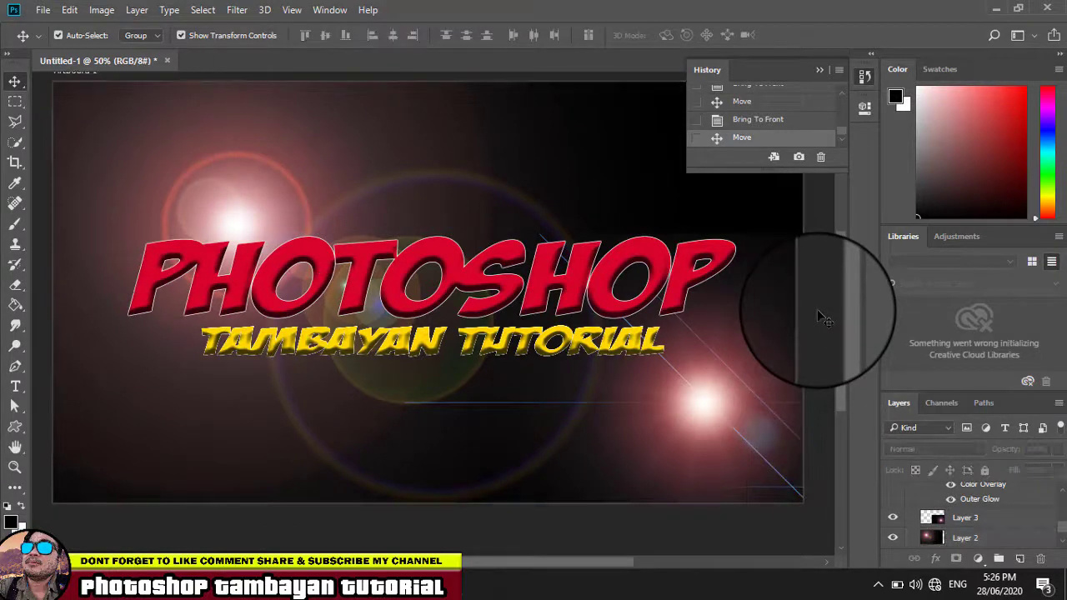